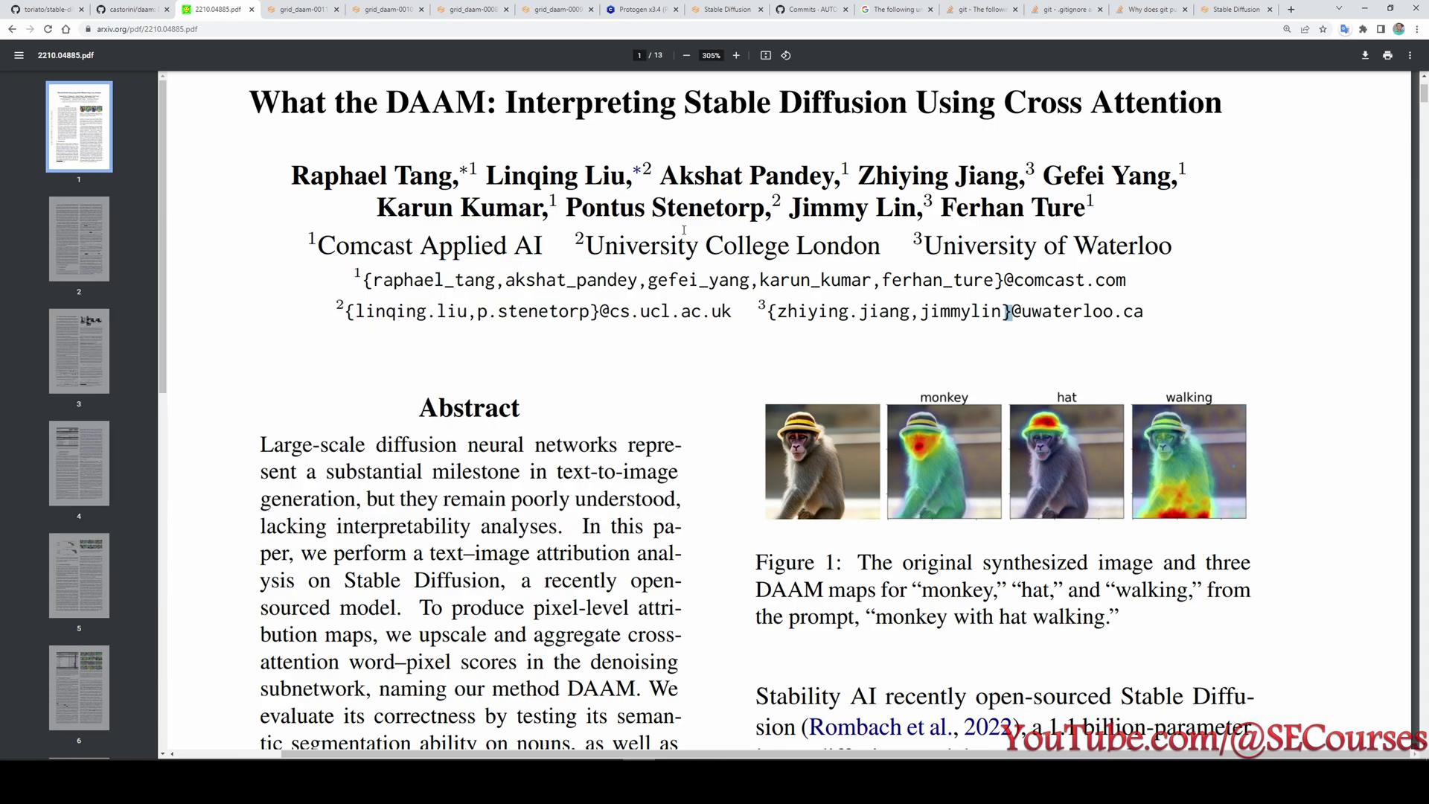
# Select the DAAM paper title, skim the abstract, then switch to the castorini/daam GitHub README
pyautogui.moveTo(506, 102); pyautogui.dragTo(1223, 102)
pyautogui.scroll(-7, 1189, 213)
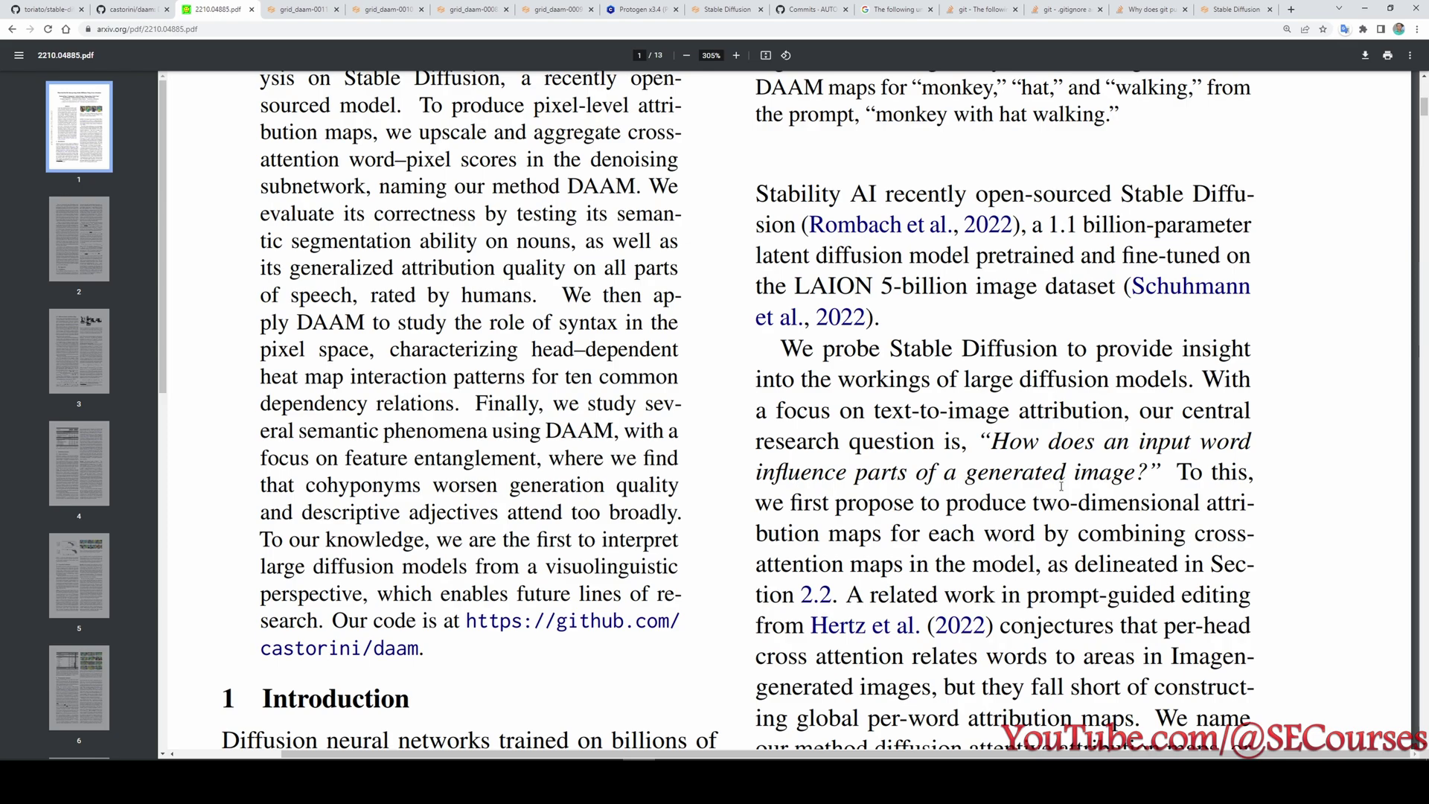
pyautogui.hotkey('ctrl', 'shift', 'Tab')
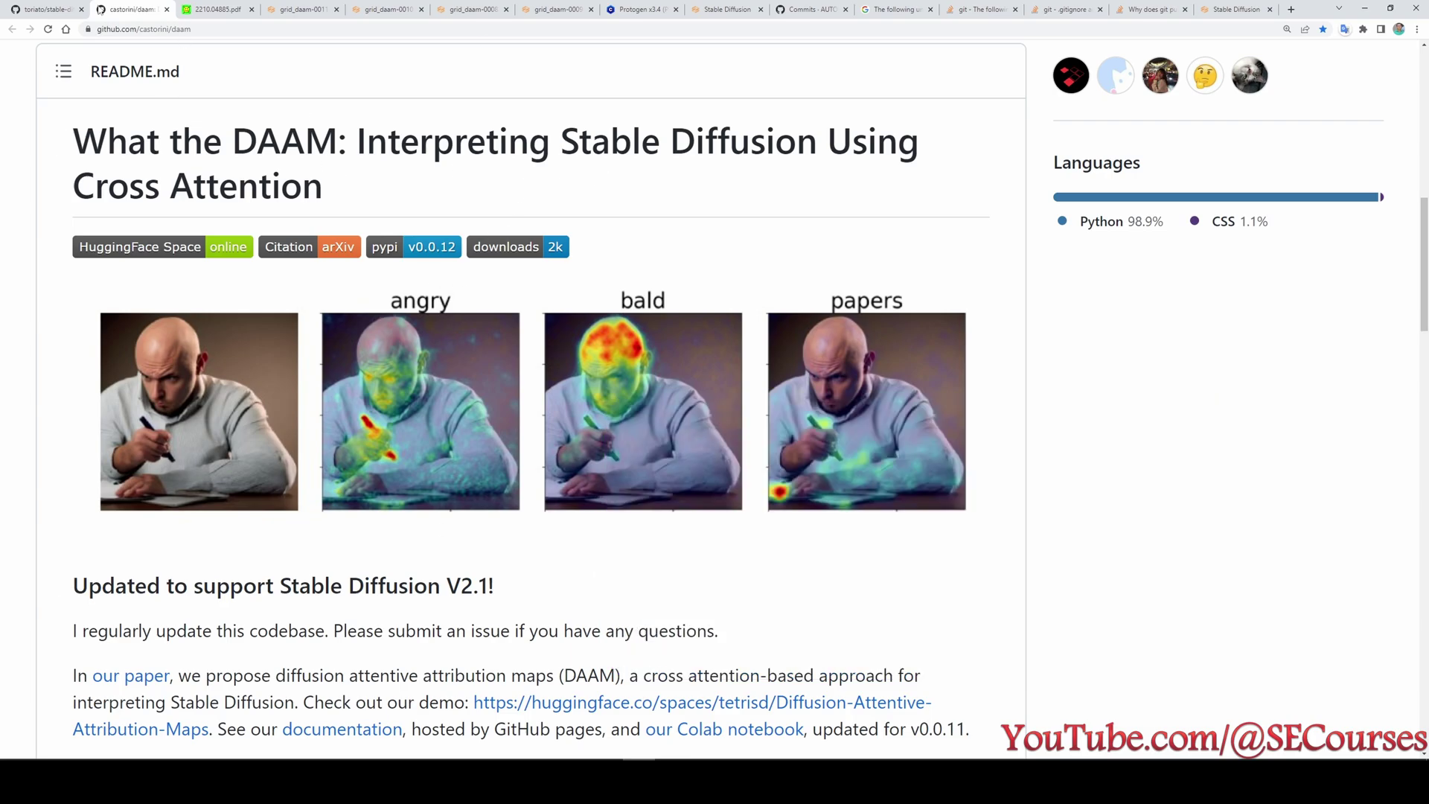
# Copy the toriato/stable-diffusion-webui-daam repository URL and return to the Stable Diffusion web UI
pyautogui.click(44, 8)
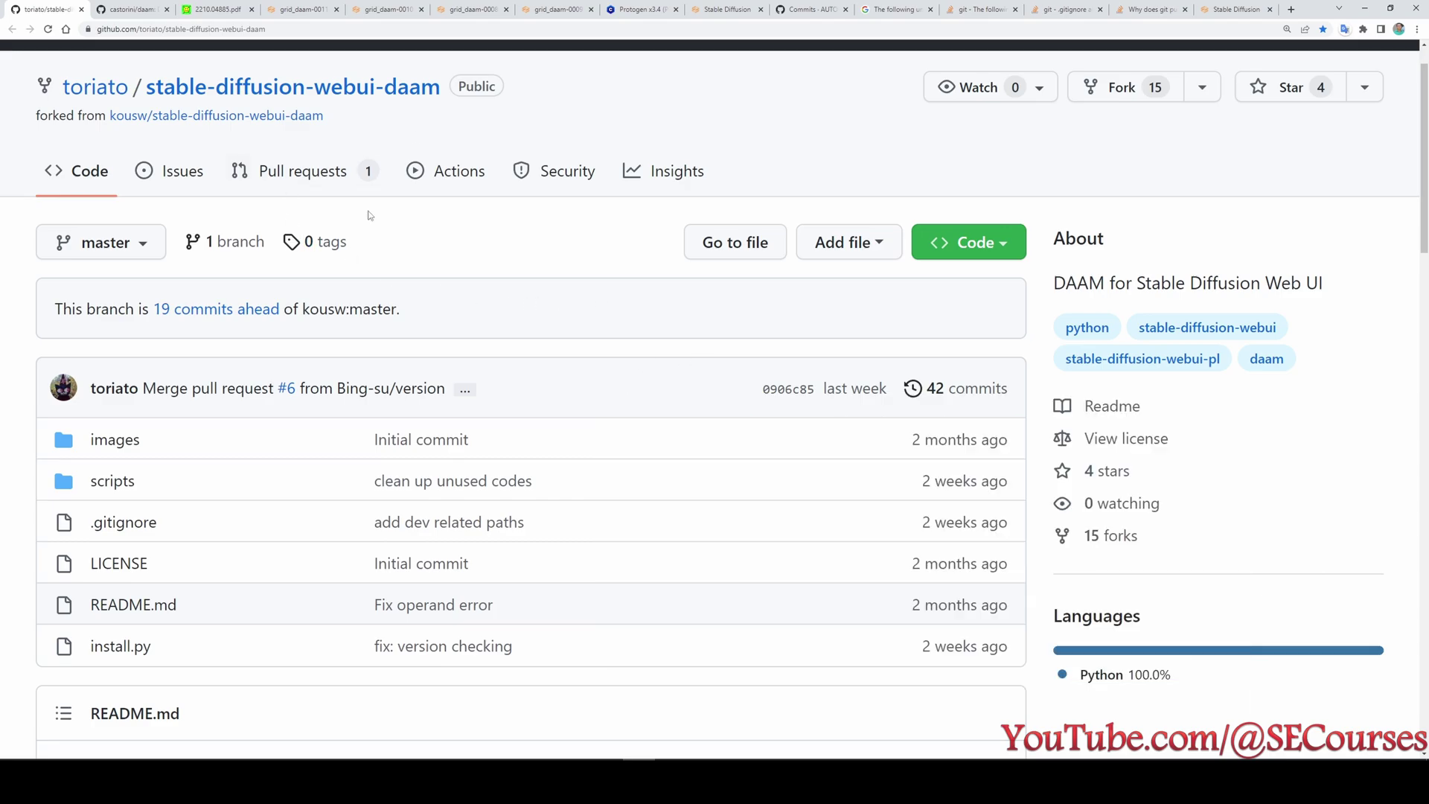
pyautogui.click(276, 30)
pyautogui.hotkey('ctrl', 'c')
pyautogui.scroll(1, 324, 61)
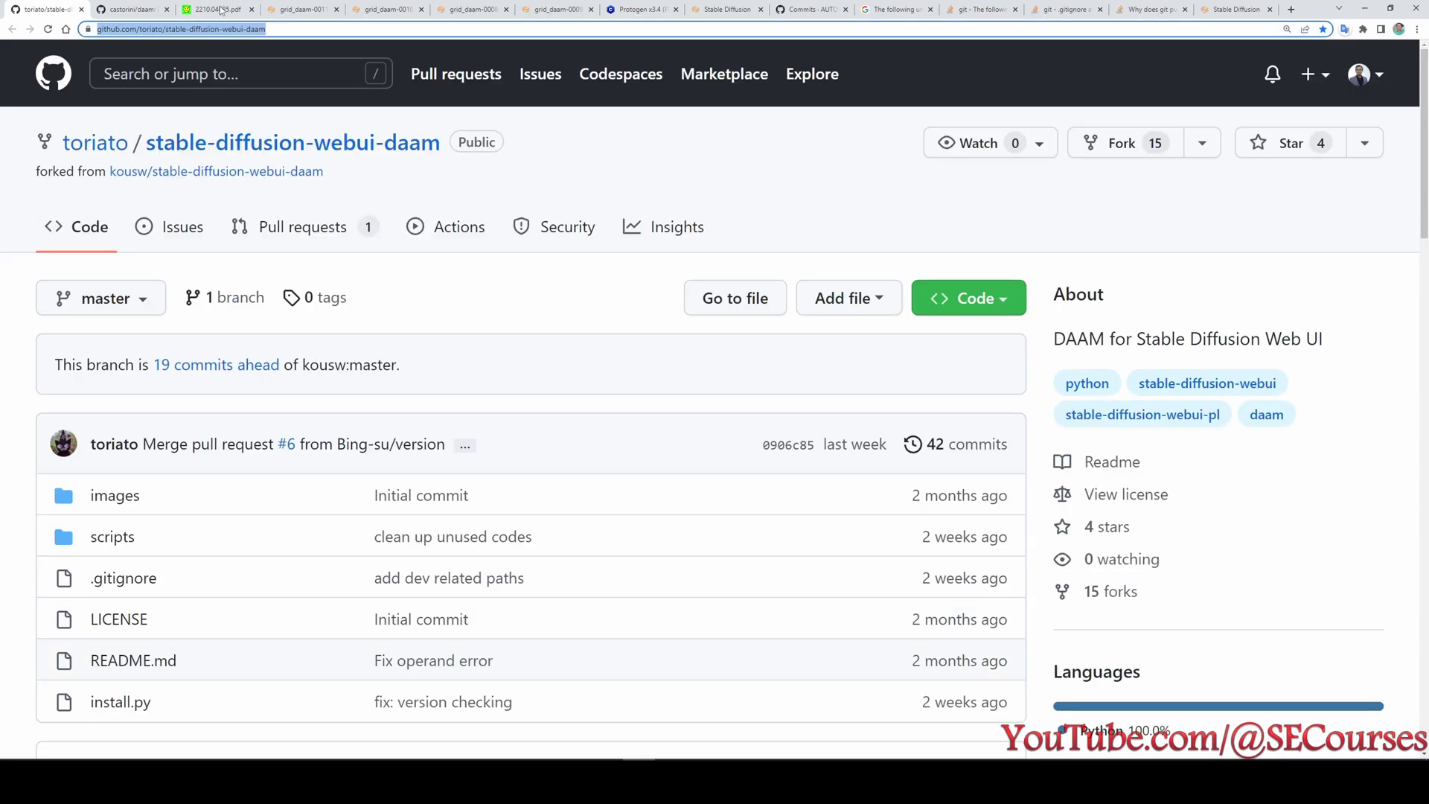
pyautogui.click(1235, 9)
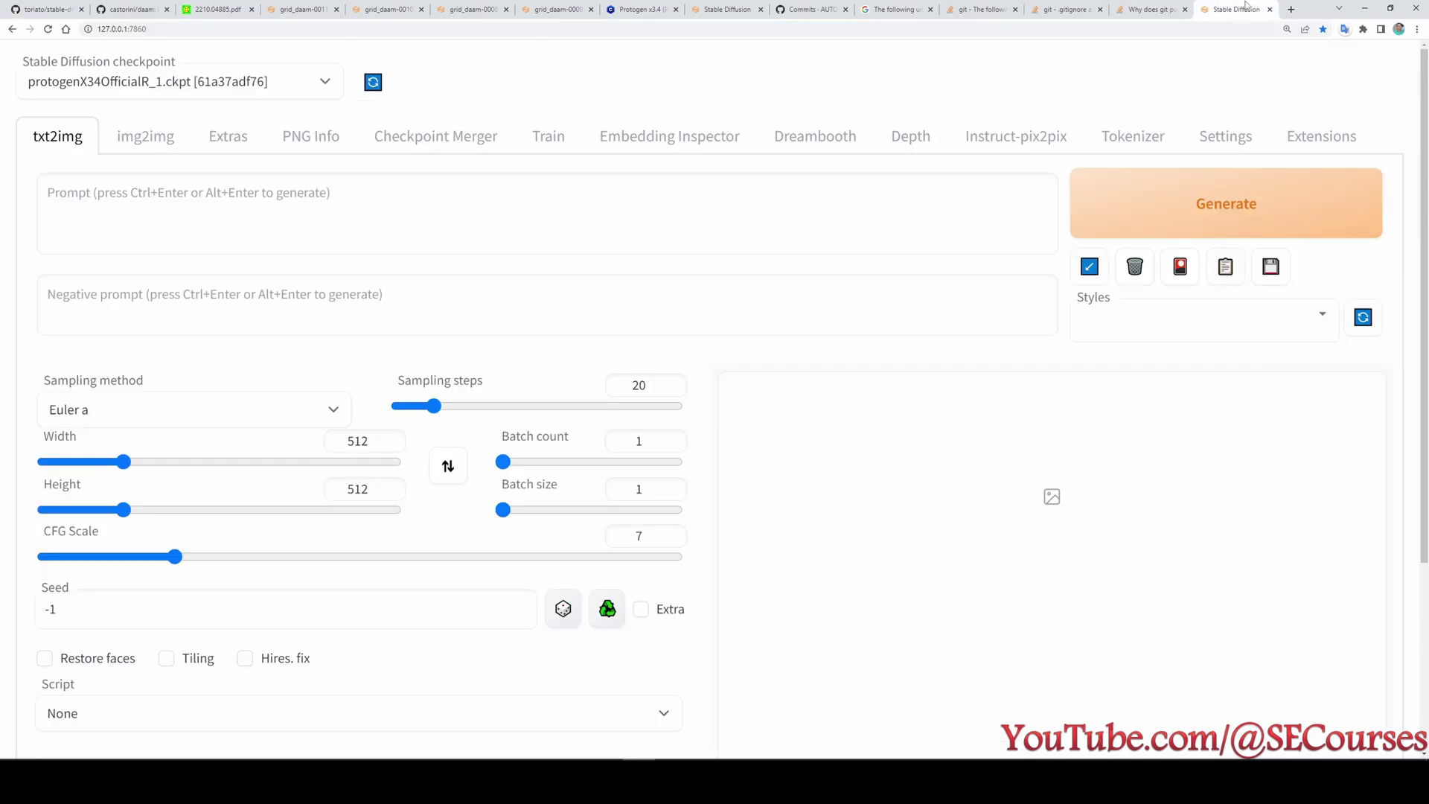
# Install stable-diffusion-webui-daam from the pasted repository URL, then apply and restart the UI
pyautogui.click(1339, 142)
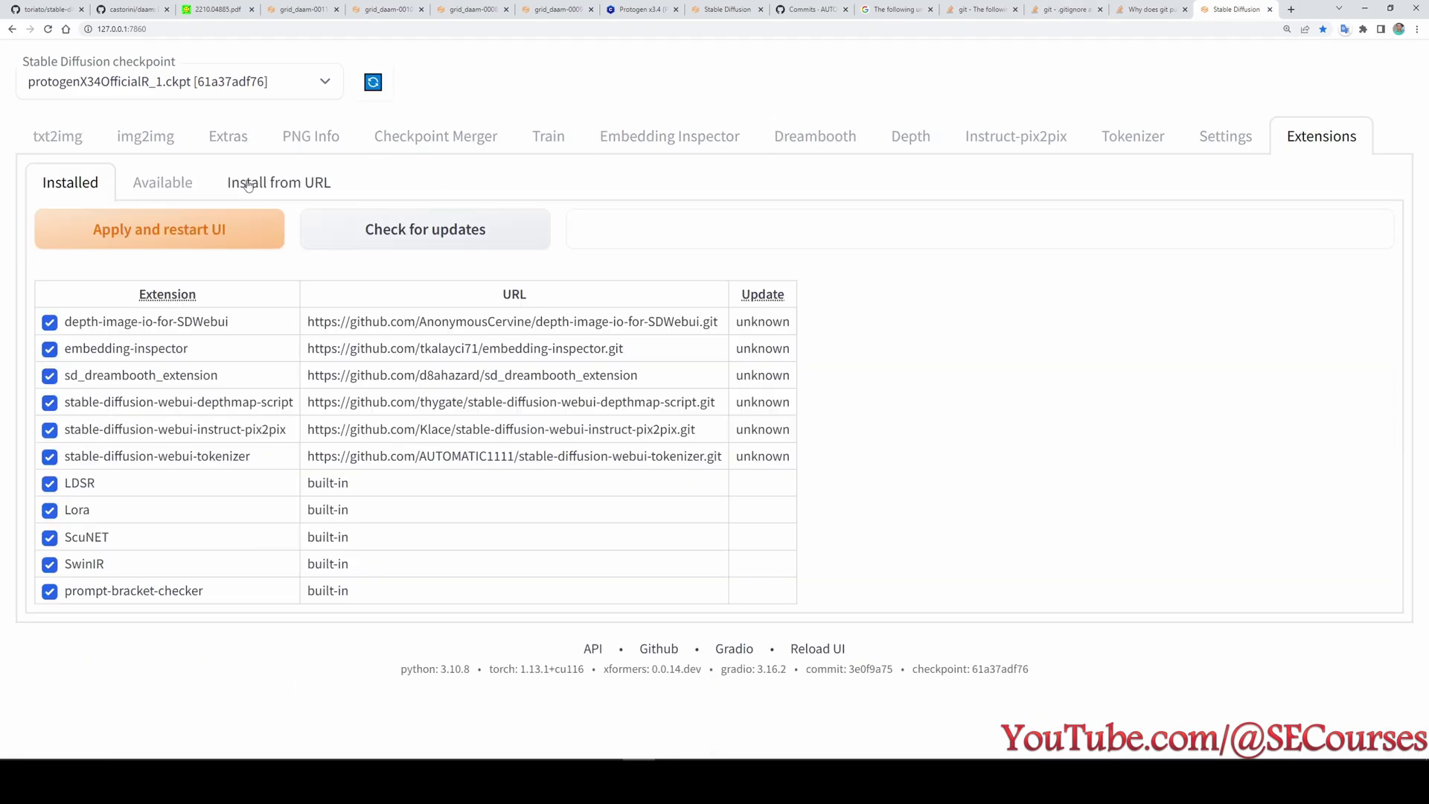
pyautogui.click(302, 188)
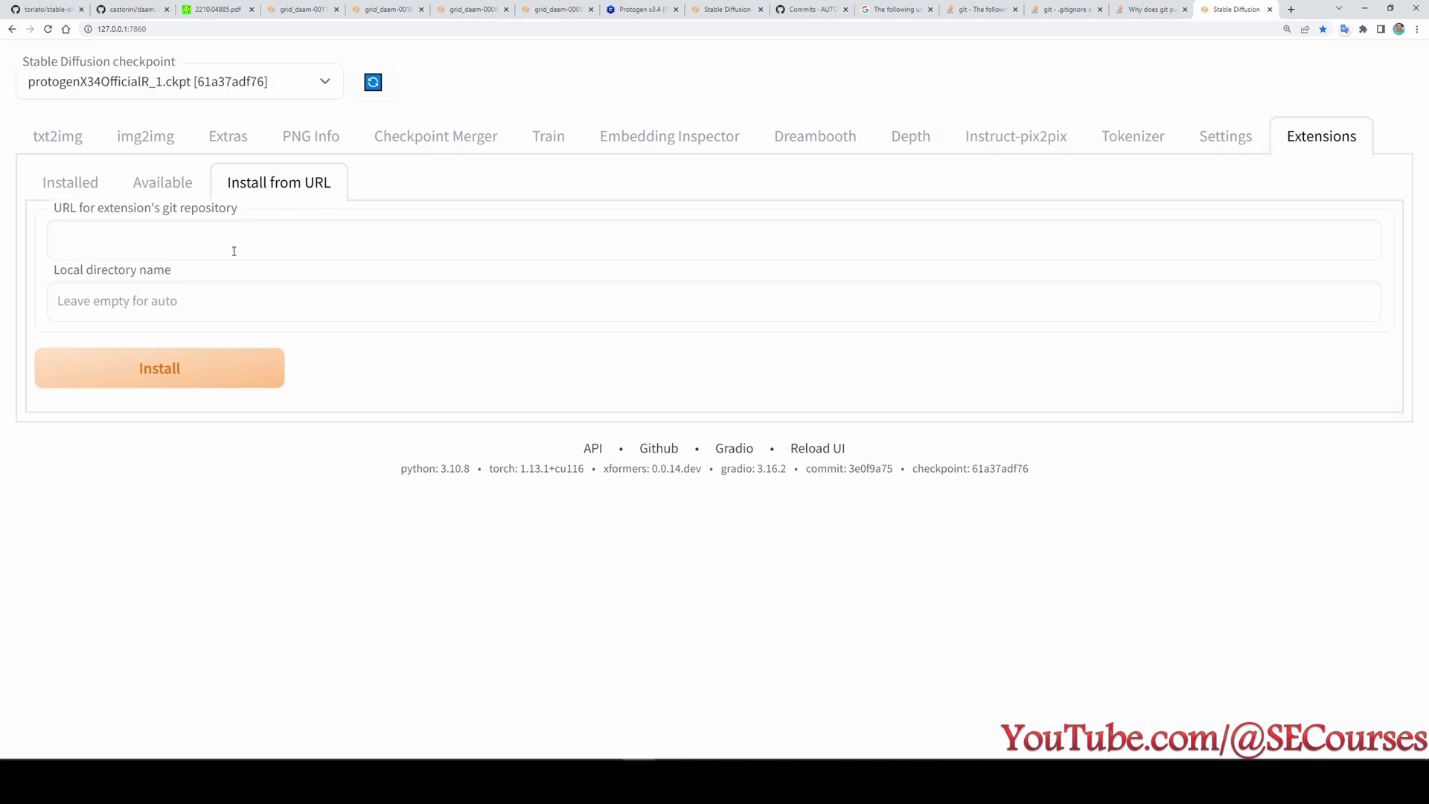
pyautogui.click(267, 236)
pyautogui.hotkey('ctrl', 'v')
pyautogui.click(175, 376)
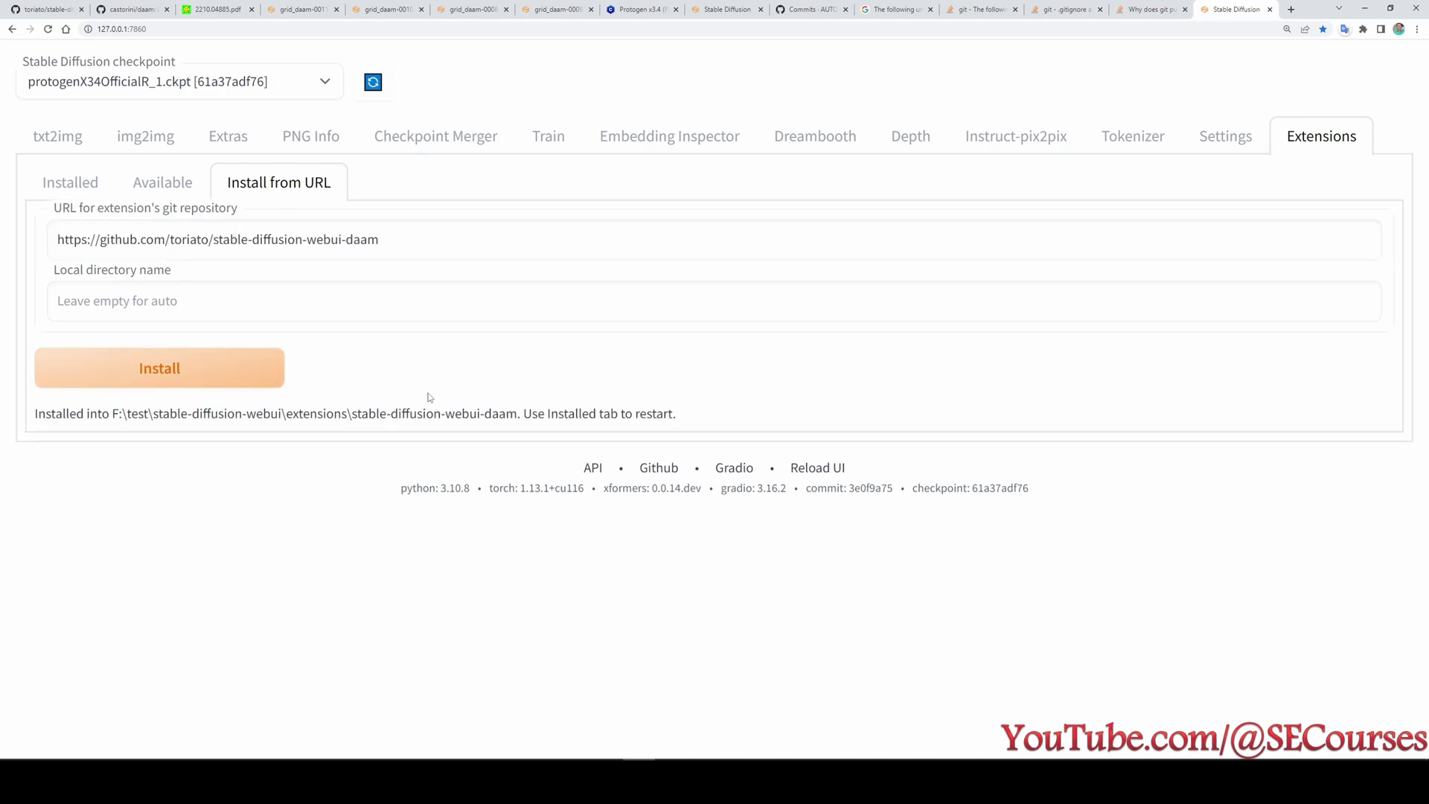
pyautogui.click(78, 195)
pyautogui.click(178, 246)
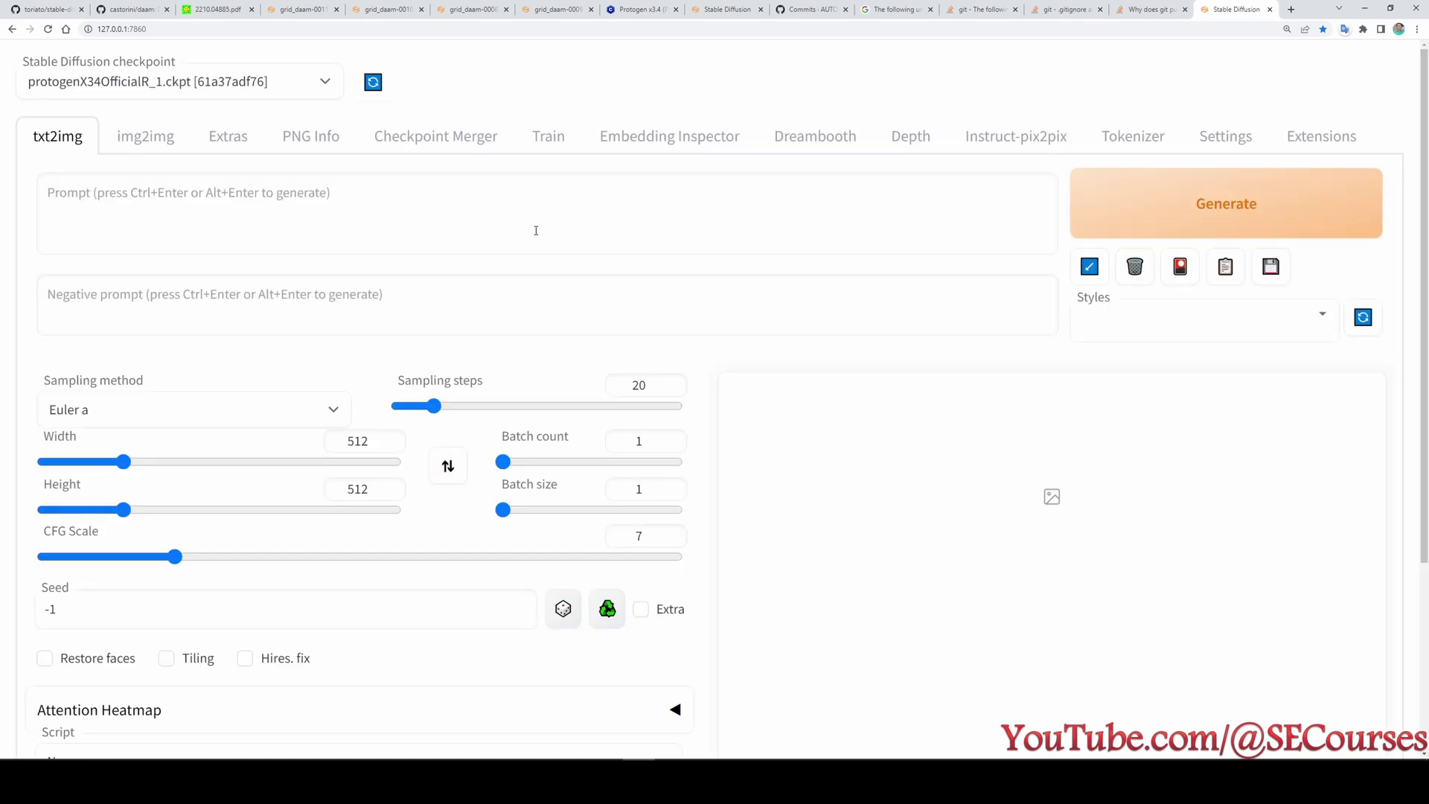
# Expand and review the new Attention Heatmap options, then switch to the Protogen x3.4 Civitai page
pyautogui.scroll(-3, 536, 230)
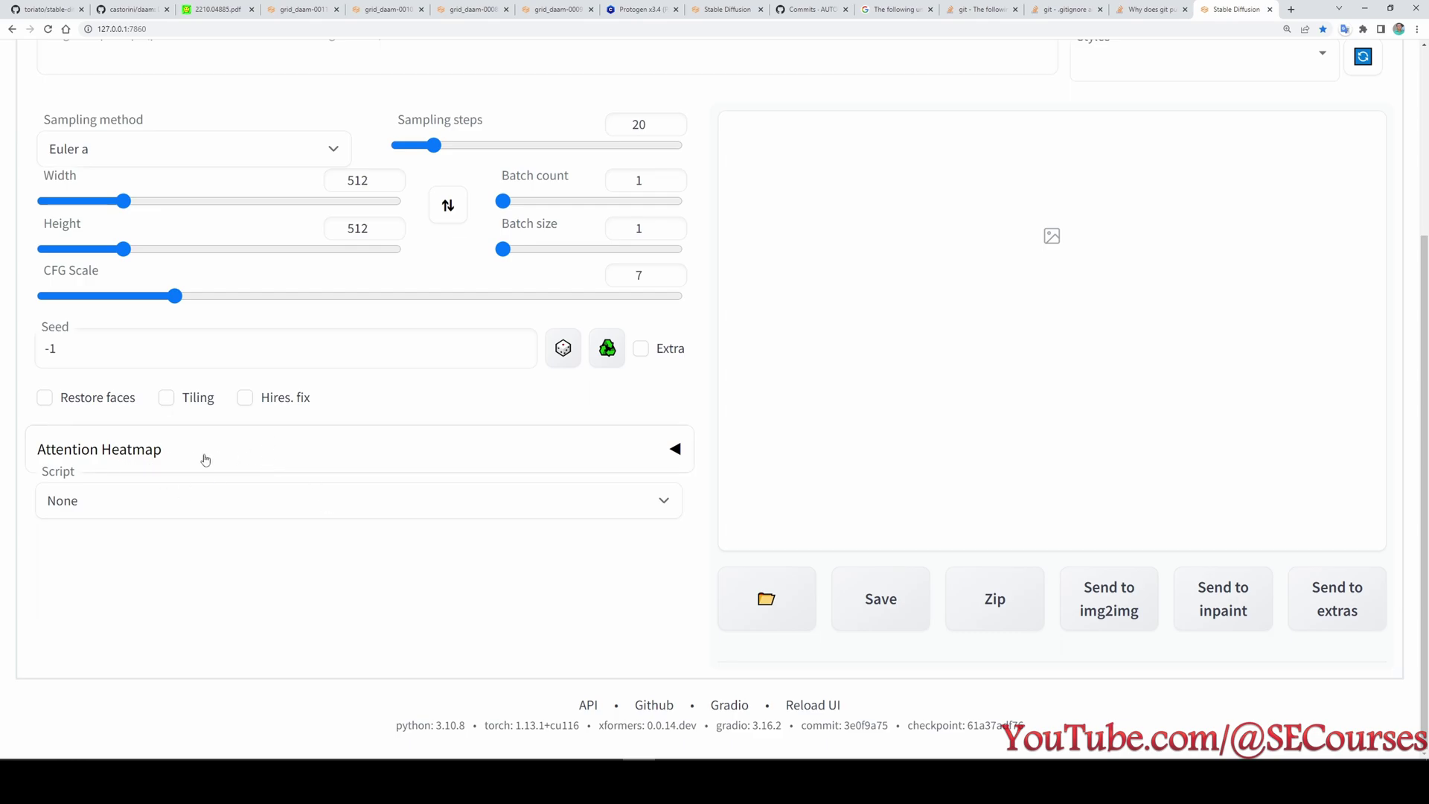
pyautogui.click(156, 456)
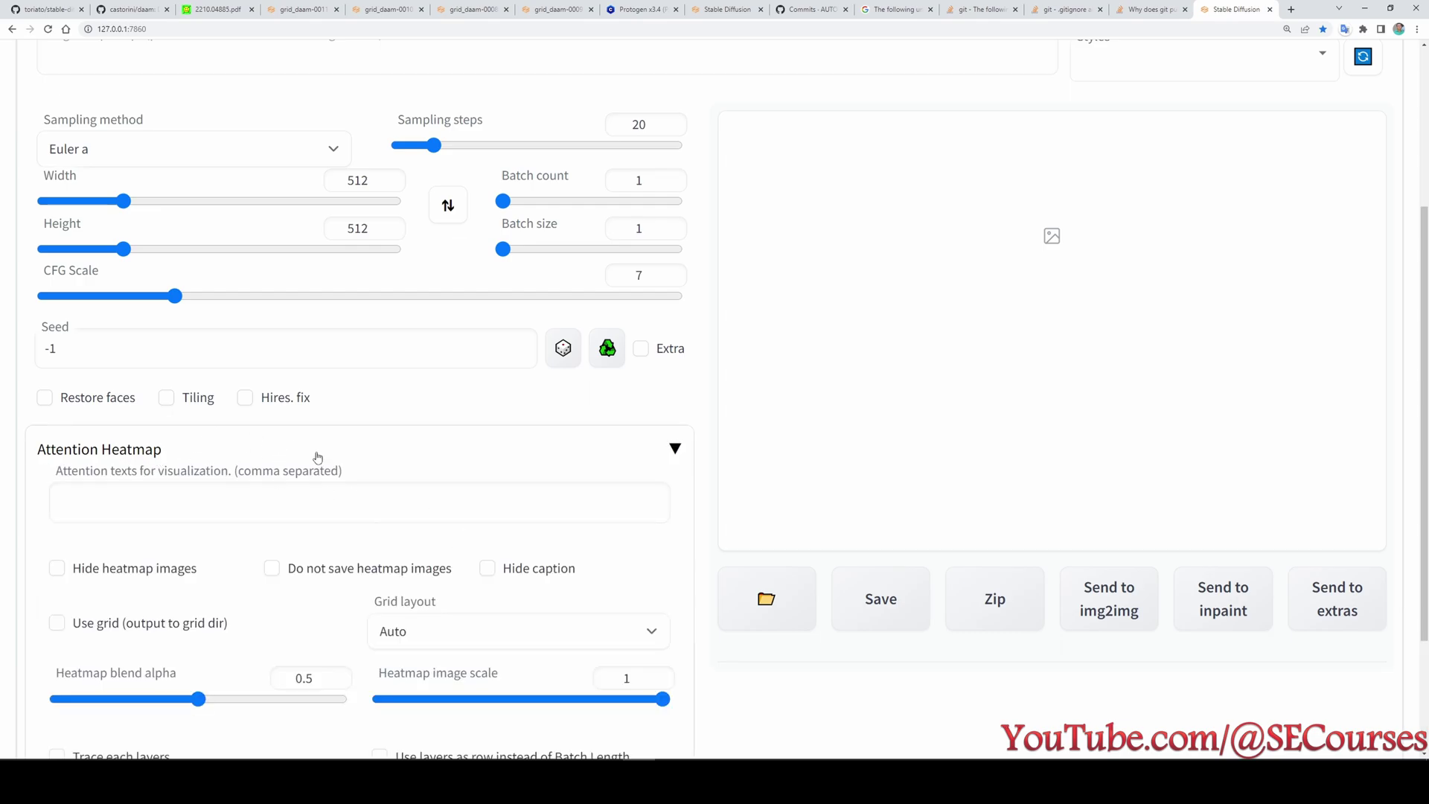
pyautogui.scroll(-1, 467, 536)
pyautogui.scroll(-1, 467, 536)
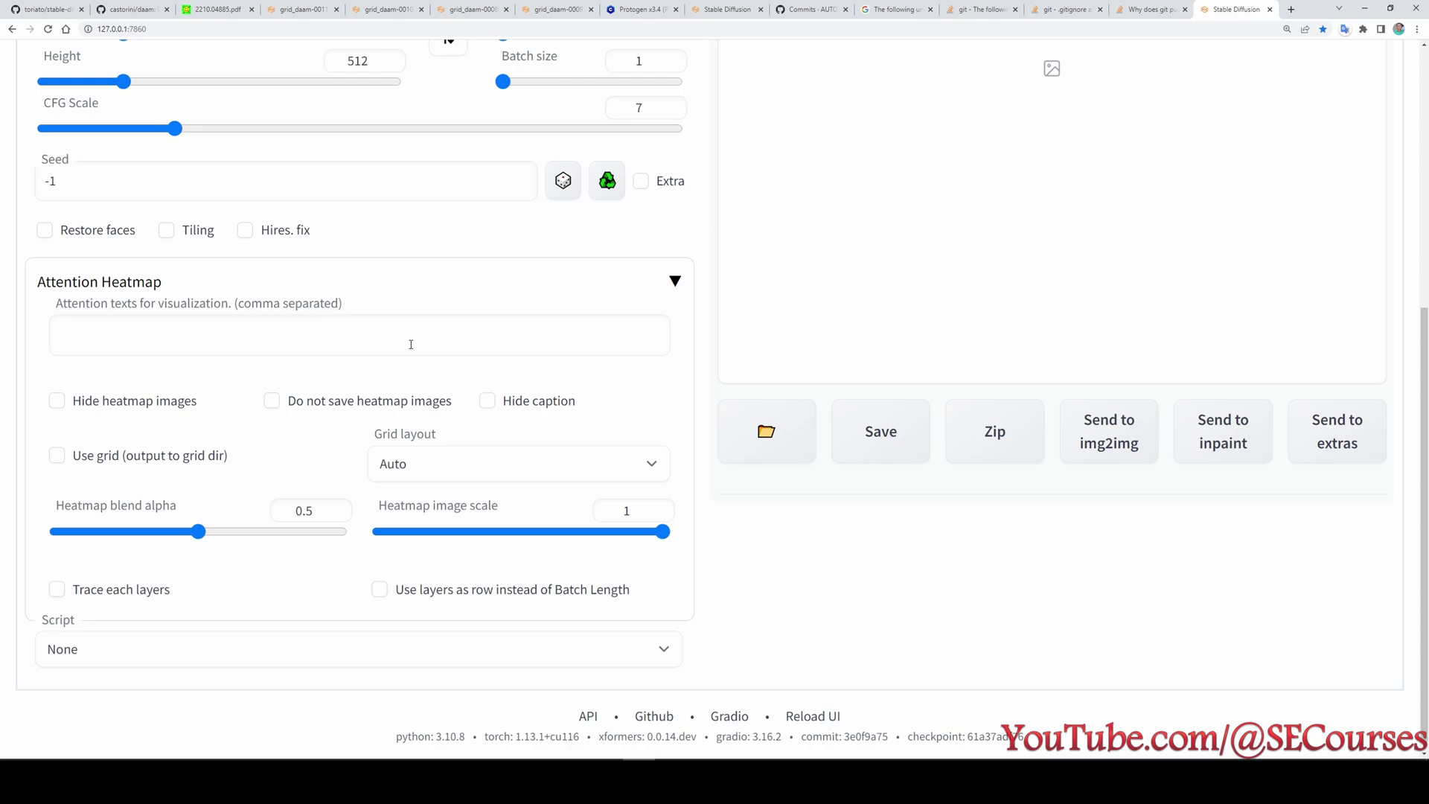
pyautogui.scroll(6, 476, 430)
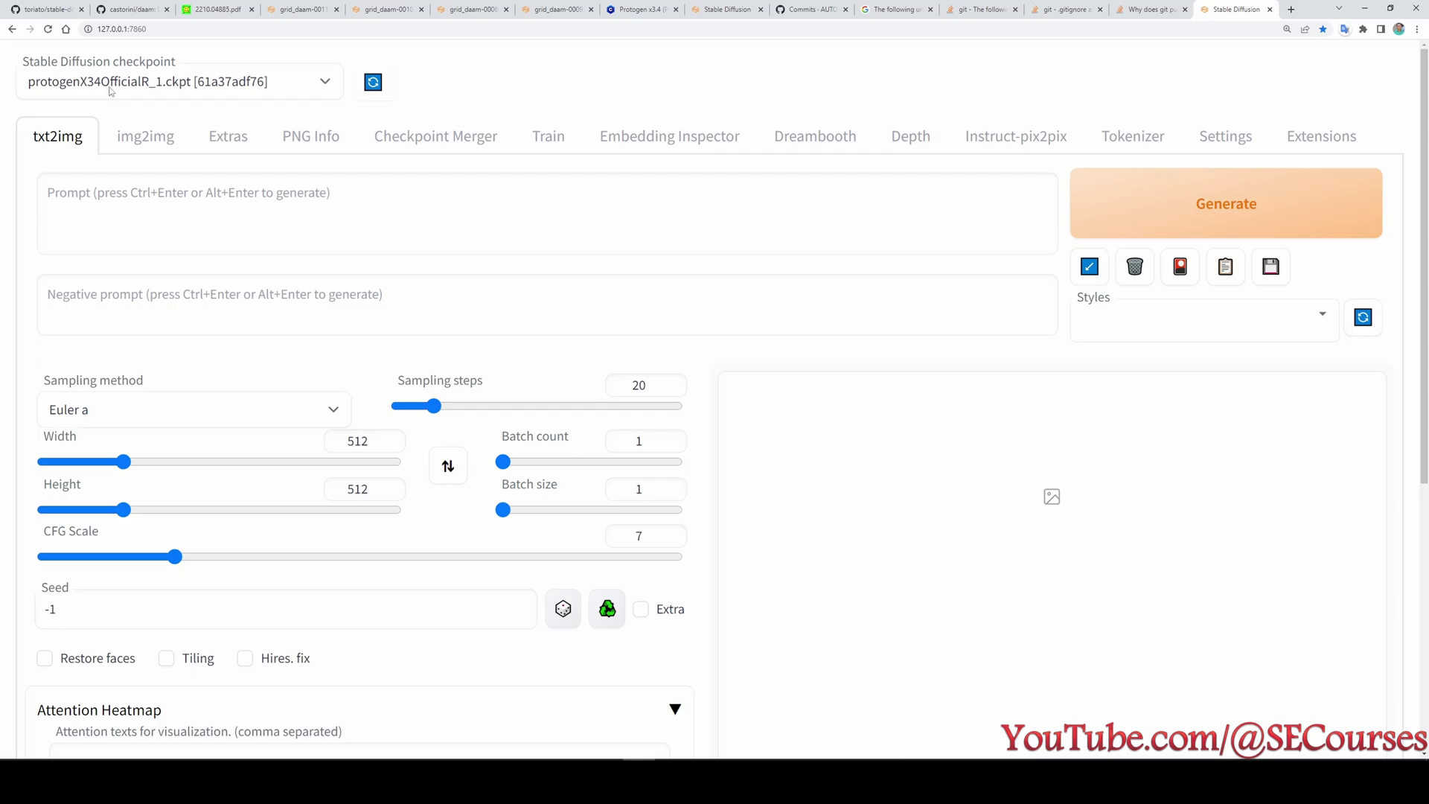
pyautogui.click(634, 9)
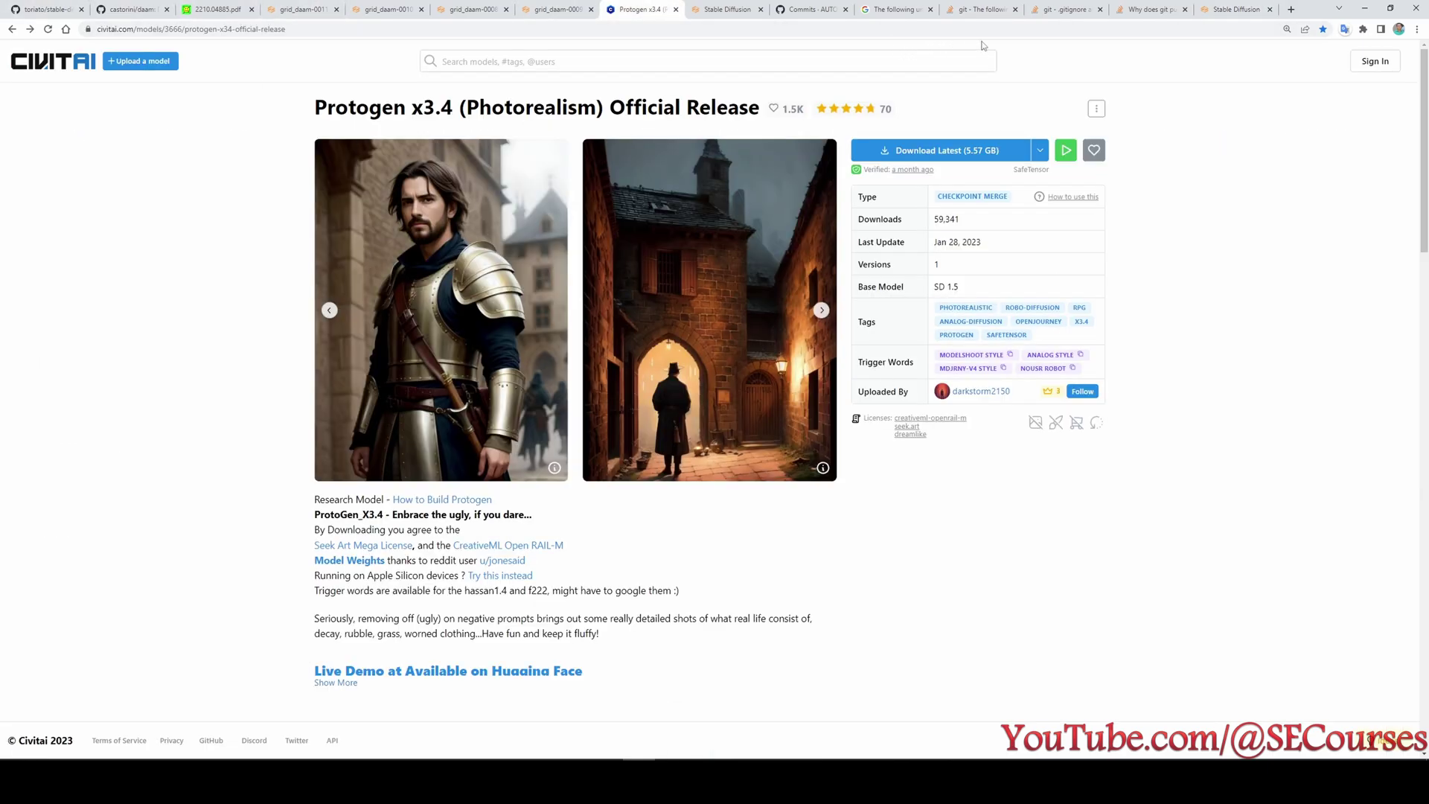
# Return to the Stable Diffusion txt2img page and place the cursor in the Prompt box
pyautogui.click(1232, 9)
pyautogui.click(351, 242)
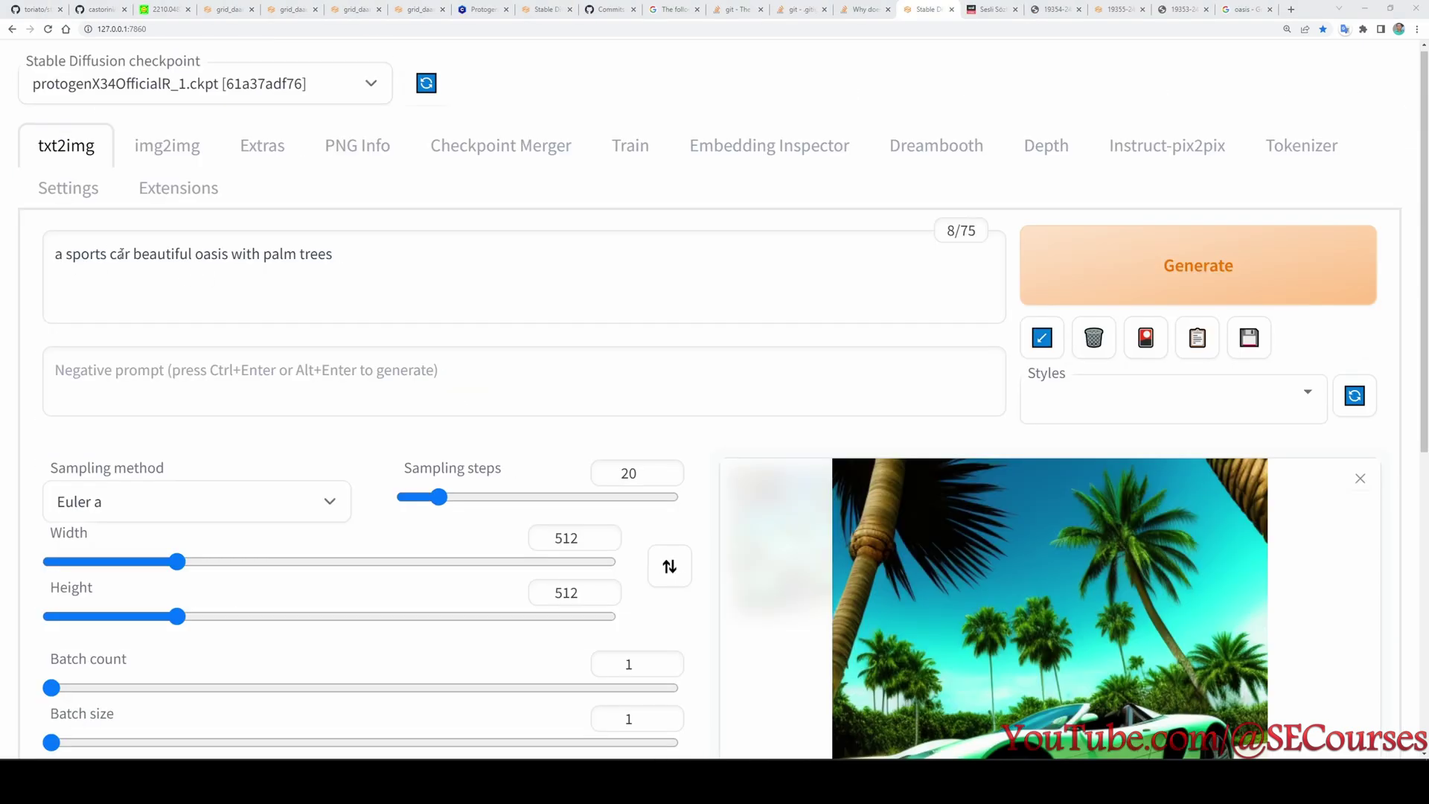
# View the generated mint-green convertible full size, then close the viewer
pyautogui.scroll(-3, 504, 350)
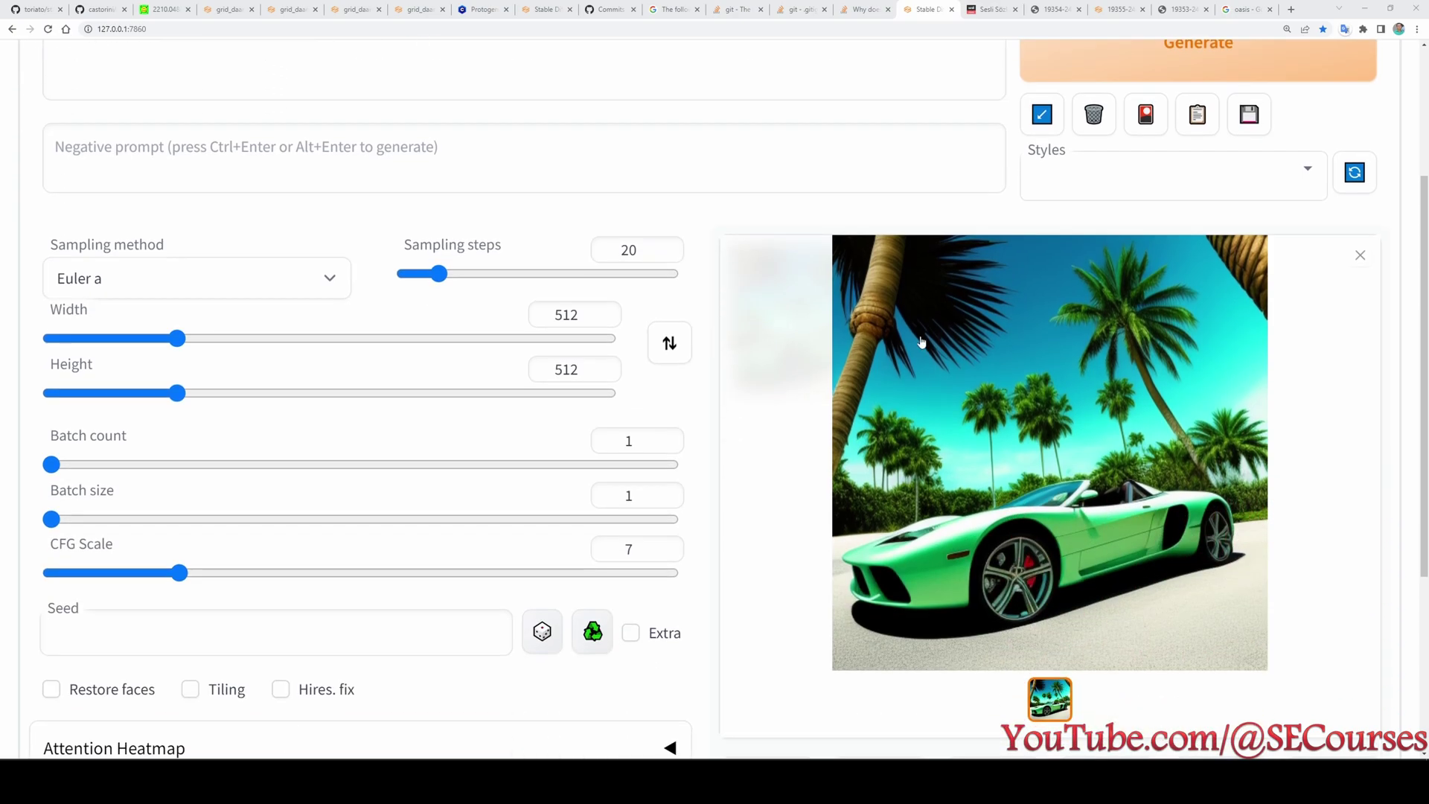
pyautogui.click(923, 342)
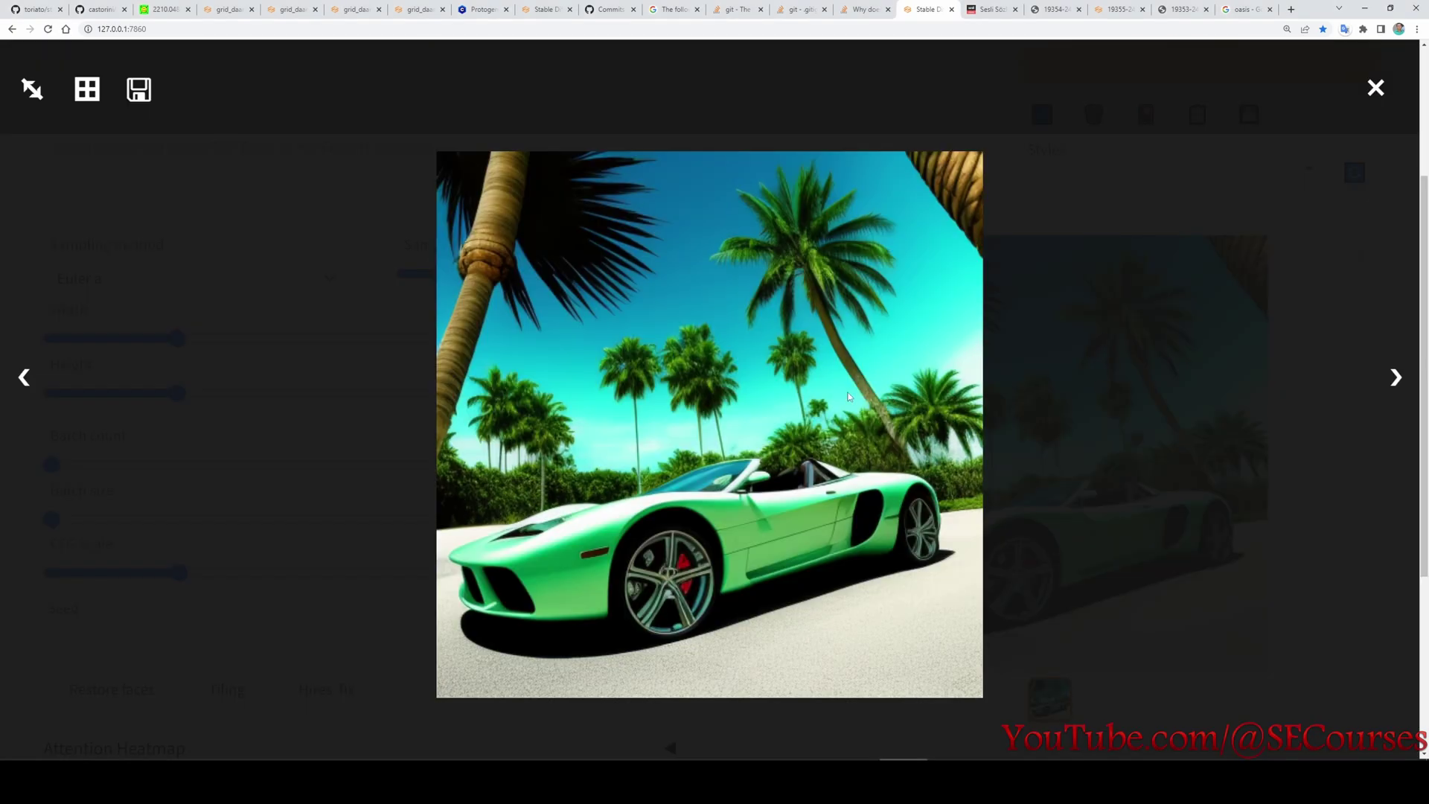
pyautogui.click(384, 451)
# Select the entire prompt 'a sports car beautiful oasis with palm trees'
pyautogui.scroll(-4, 966, 638)
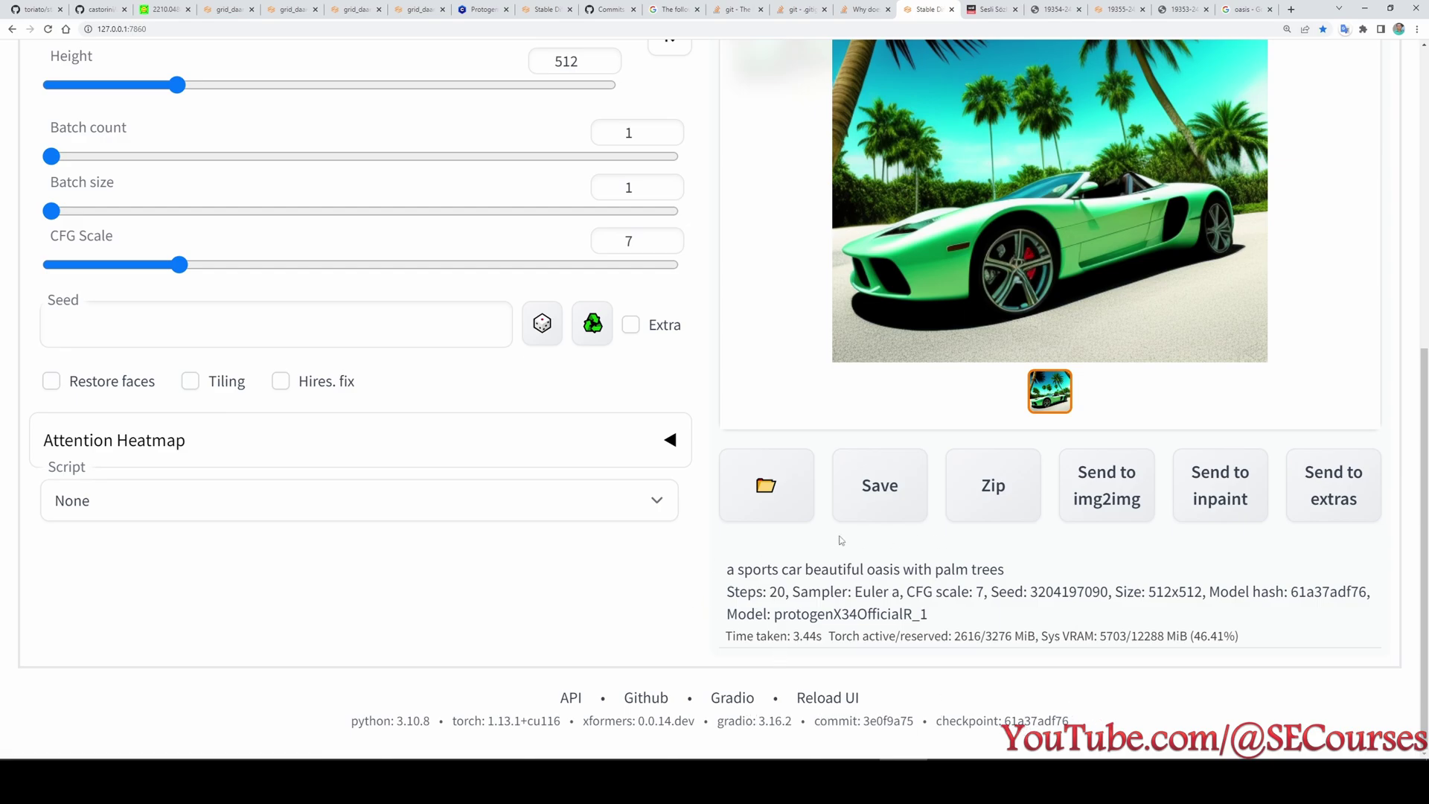
pyautogui.scroll(7, 839, 539)
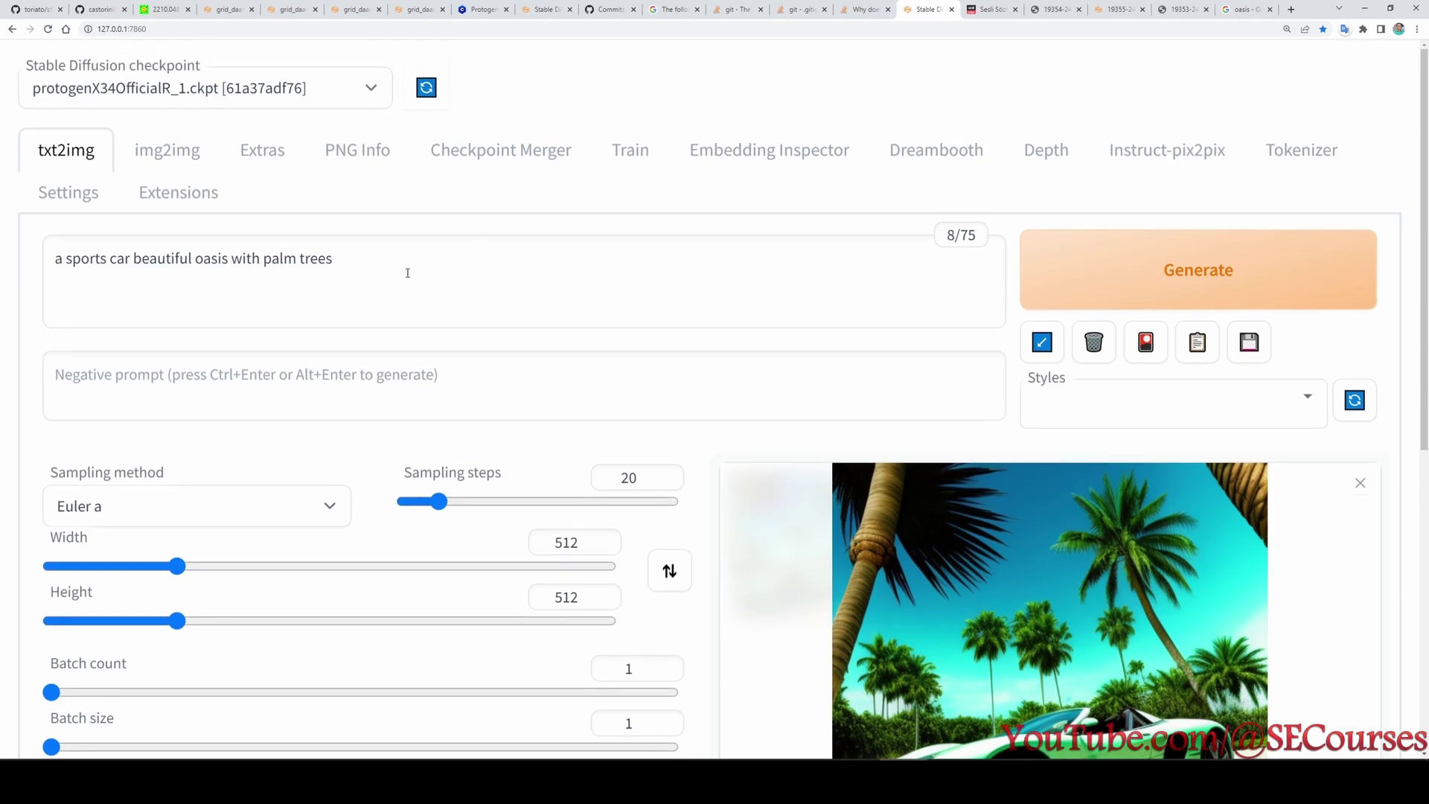
pyautogui.scroll(-2, 499, 245)
pyautogui.tripleClick(193, 91)
pyautogui.hotkey('ctrl', 'c')
pyautogui.scroll(-1, 1107, 486)
pyautogui.scroll(-3, 1107, 486)
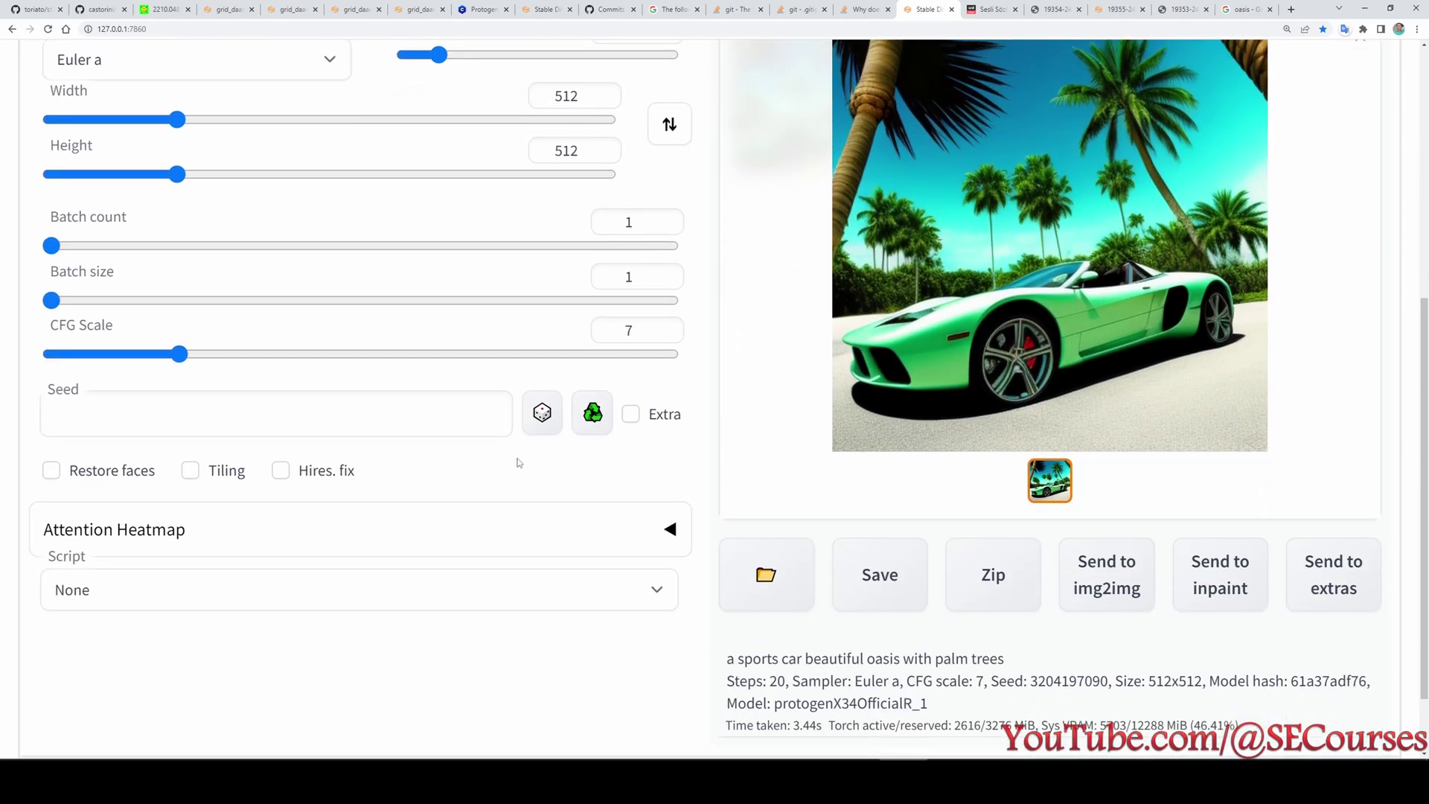
pyautogui.scroll(5, 520, 463)
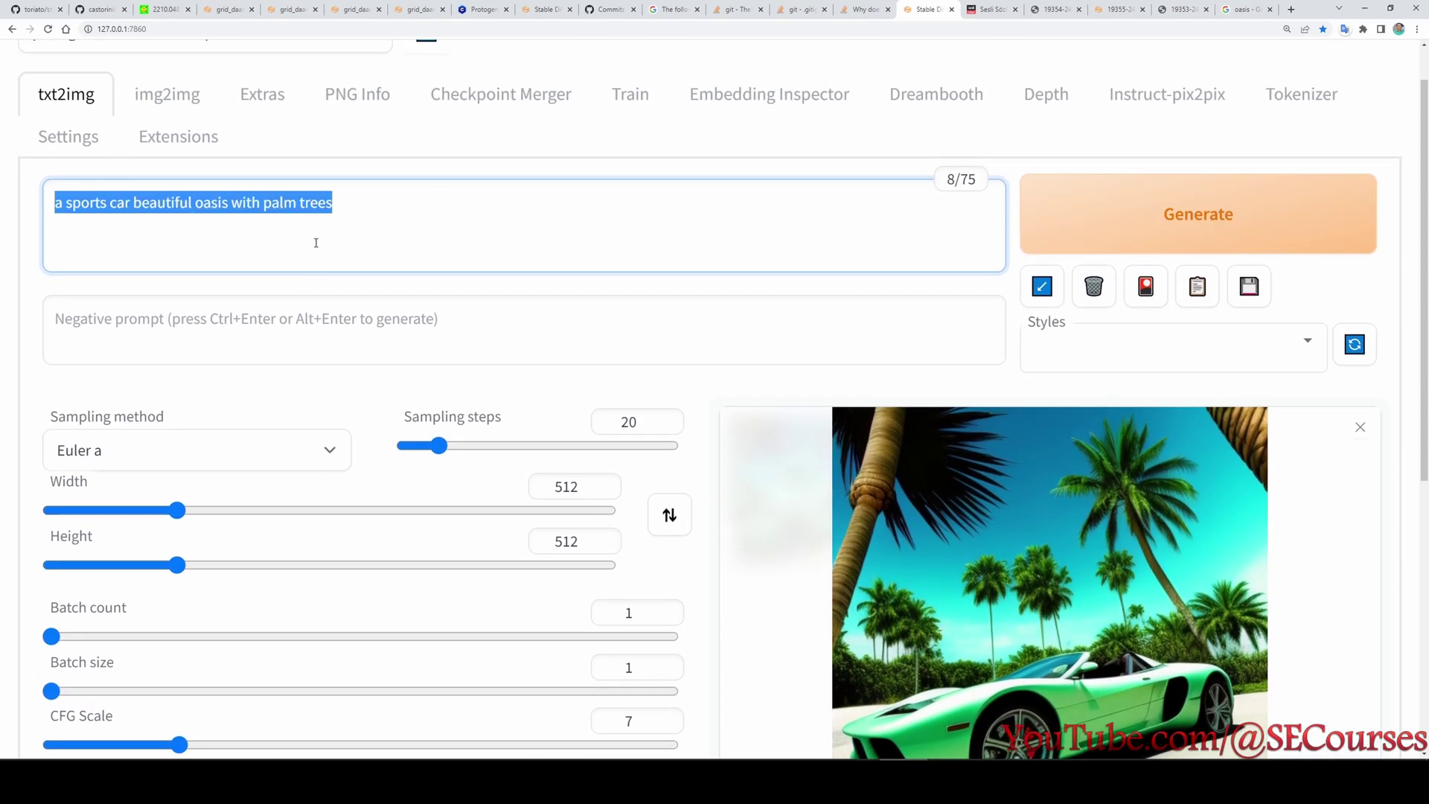
pyautogui.scroll(-6, 342, 360)
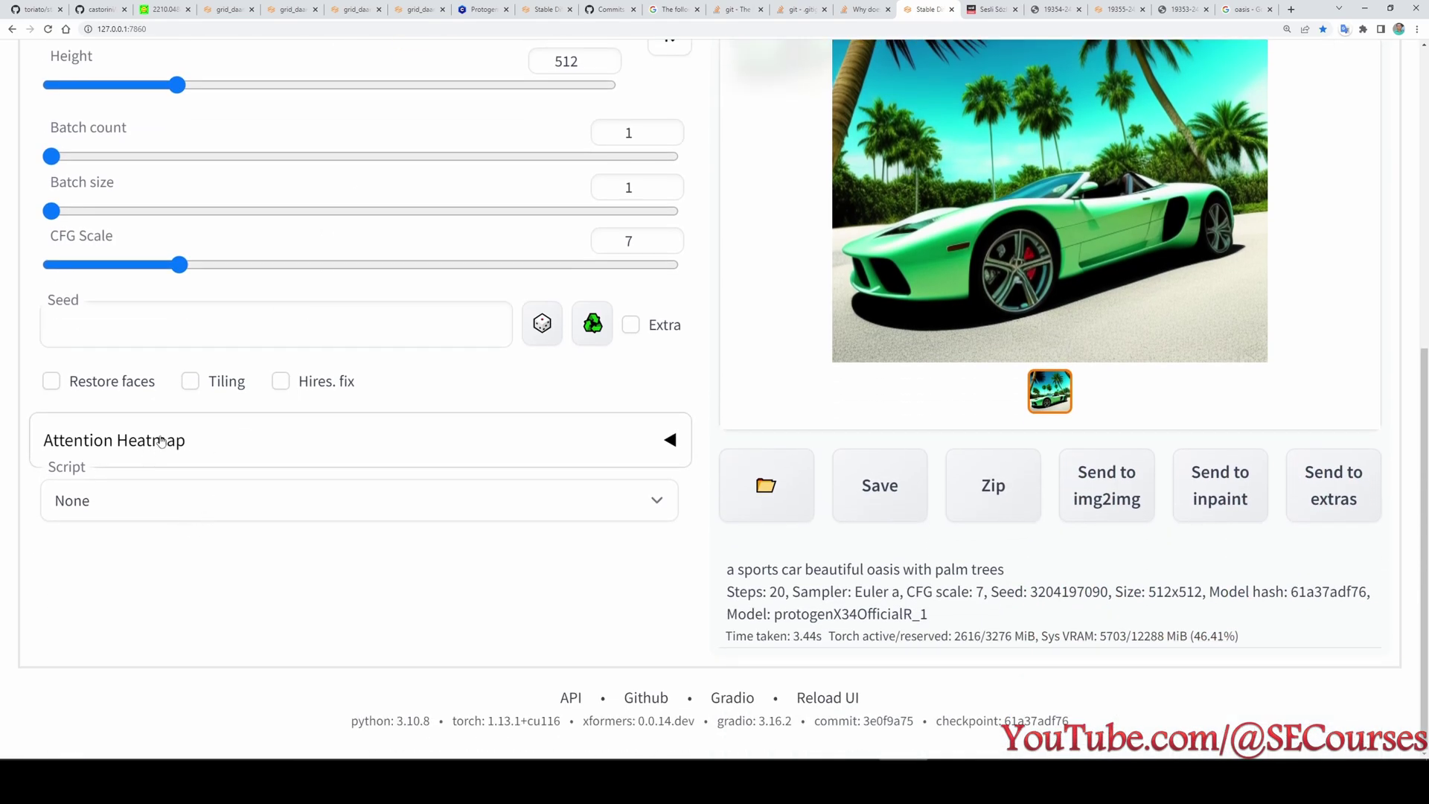
# Paste the prompt into the Attention Heatmap's attention texts field
pyautogui.click(161, 441)
pyautogui.click(128, 498)
pyautogui.hotkey('ctrl', 'v')
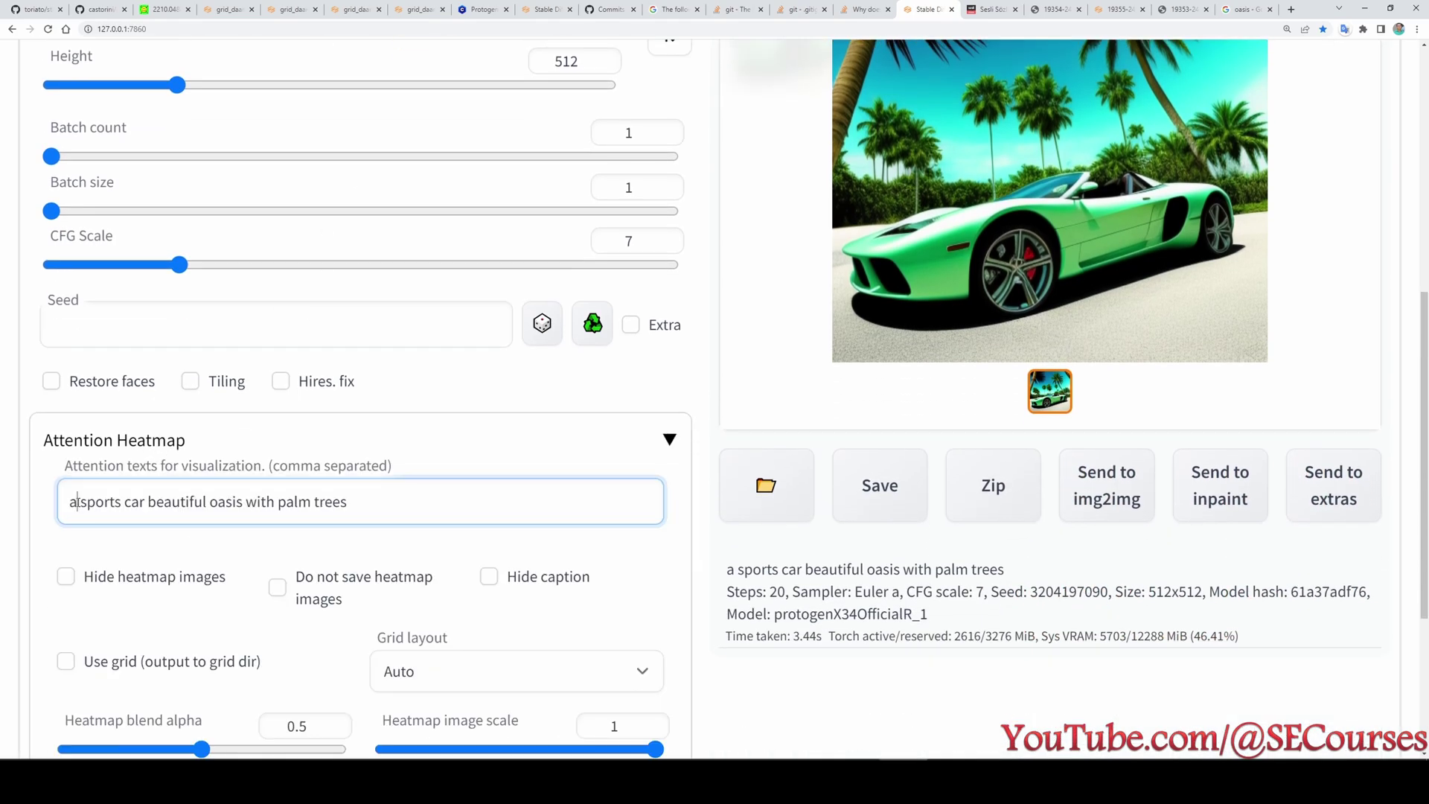
# Insert commas between every word of the attention texts
pyautogui.write(',')
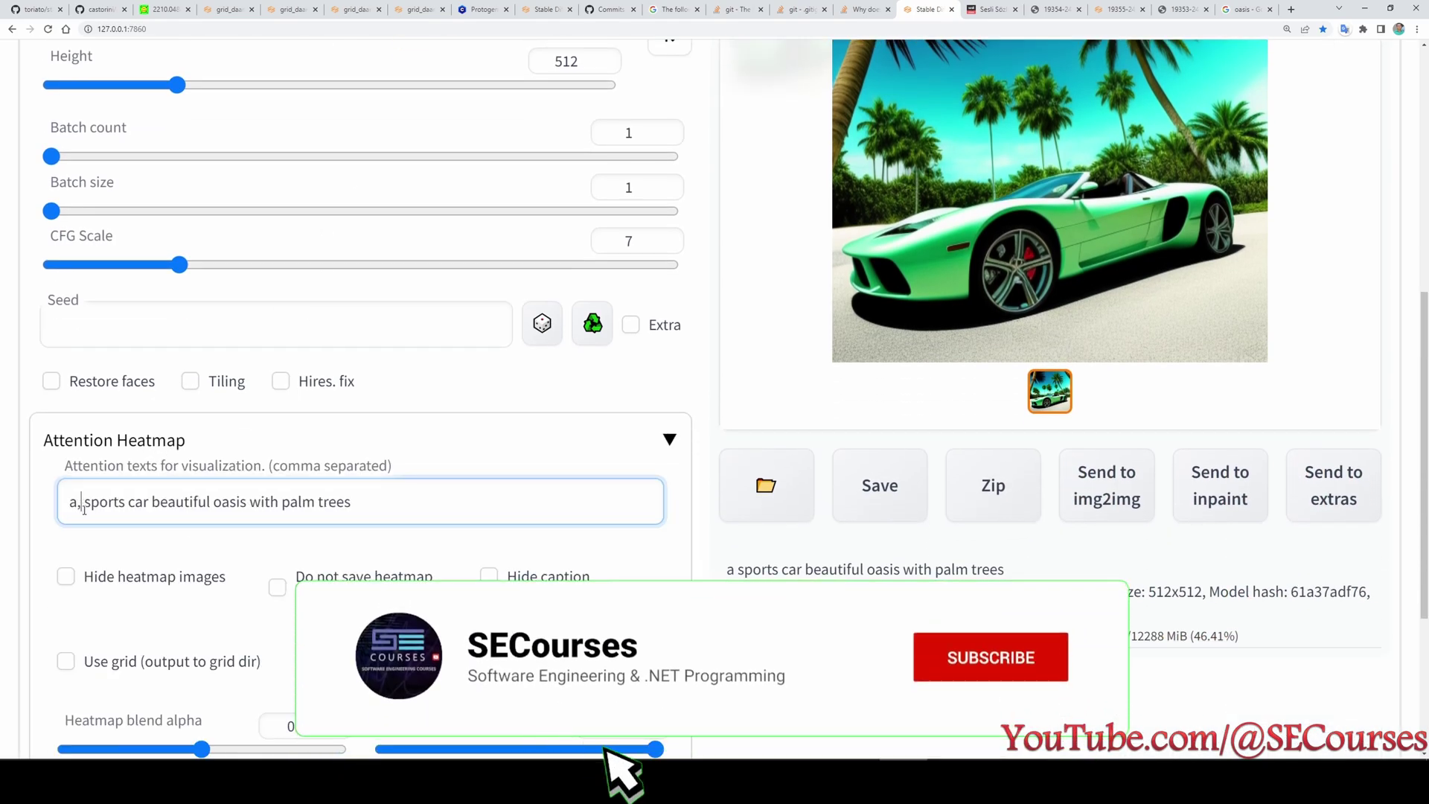
pyautogui.click(124, 502)
pyautogui.write(',')
pyautogui.click(153, 502)
pyautogui.write(',')
pyautogui.click(220, 503)
pyautogui.write(',')
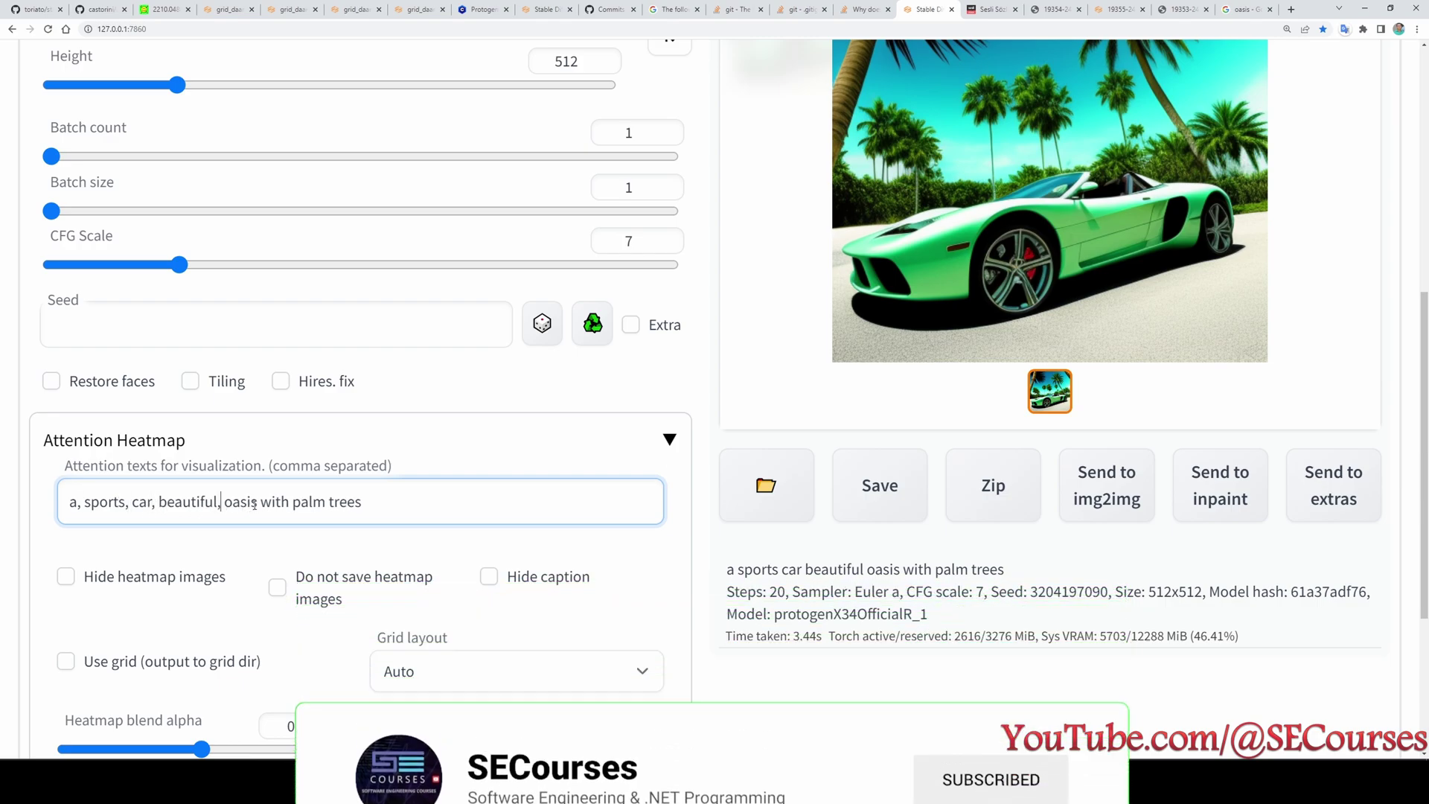
pyautogui.click(258, 503)
pyautogui.write(',')
pyautogui.click(292, 503)
pyautogui.write(',')
pyautogui.click(334, 502)
pyautogui.write(',')
# Tick 'Use grid (output to grid dir)' so heatmaps output as one grid
pyautogui.scroll(-1, 397, 513)
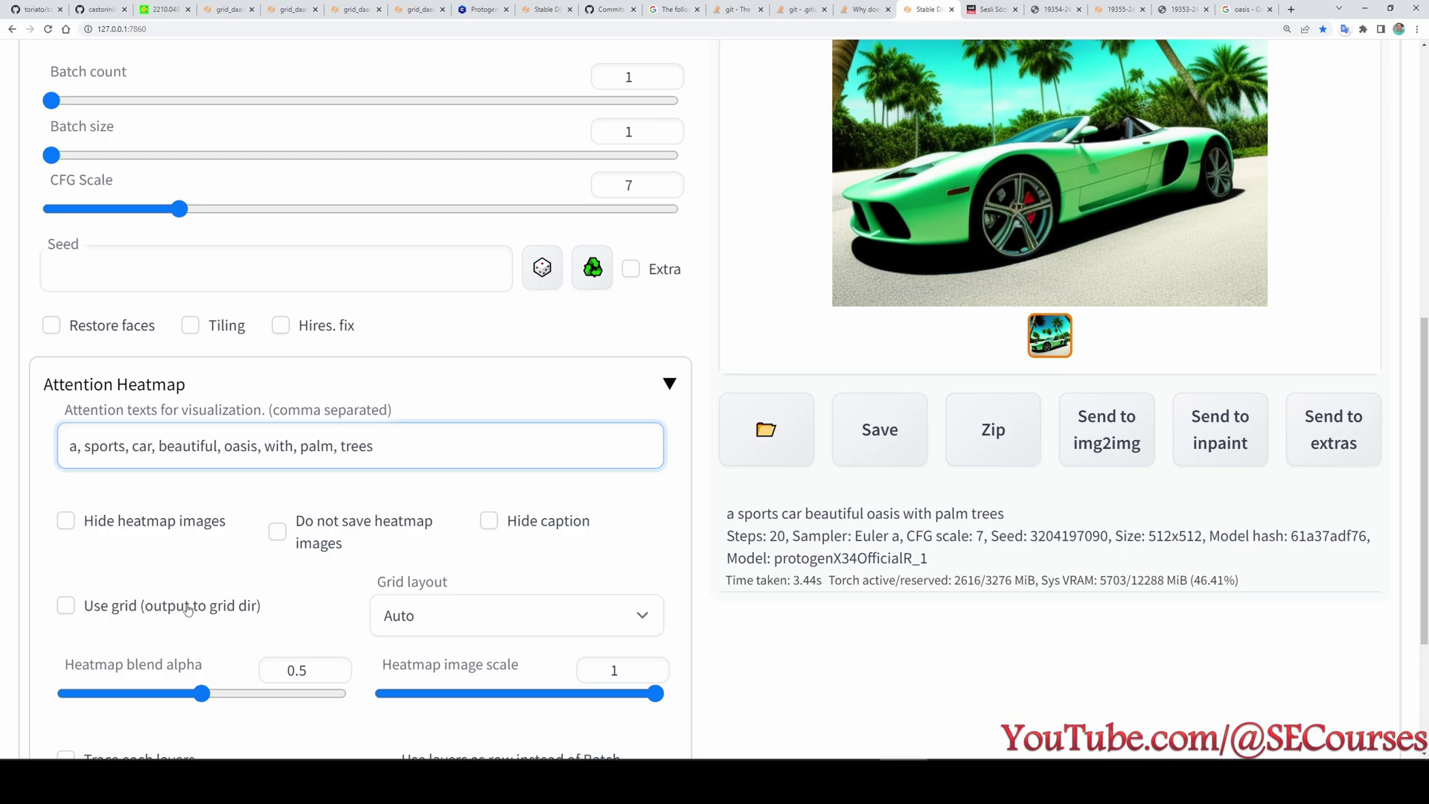
pyautogui.click(217, 610)
pyautogui.scroll(1, 921, 620)
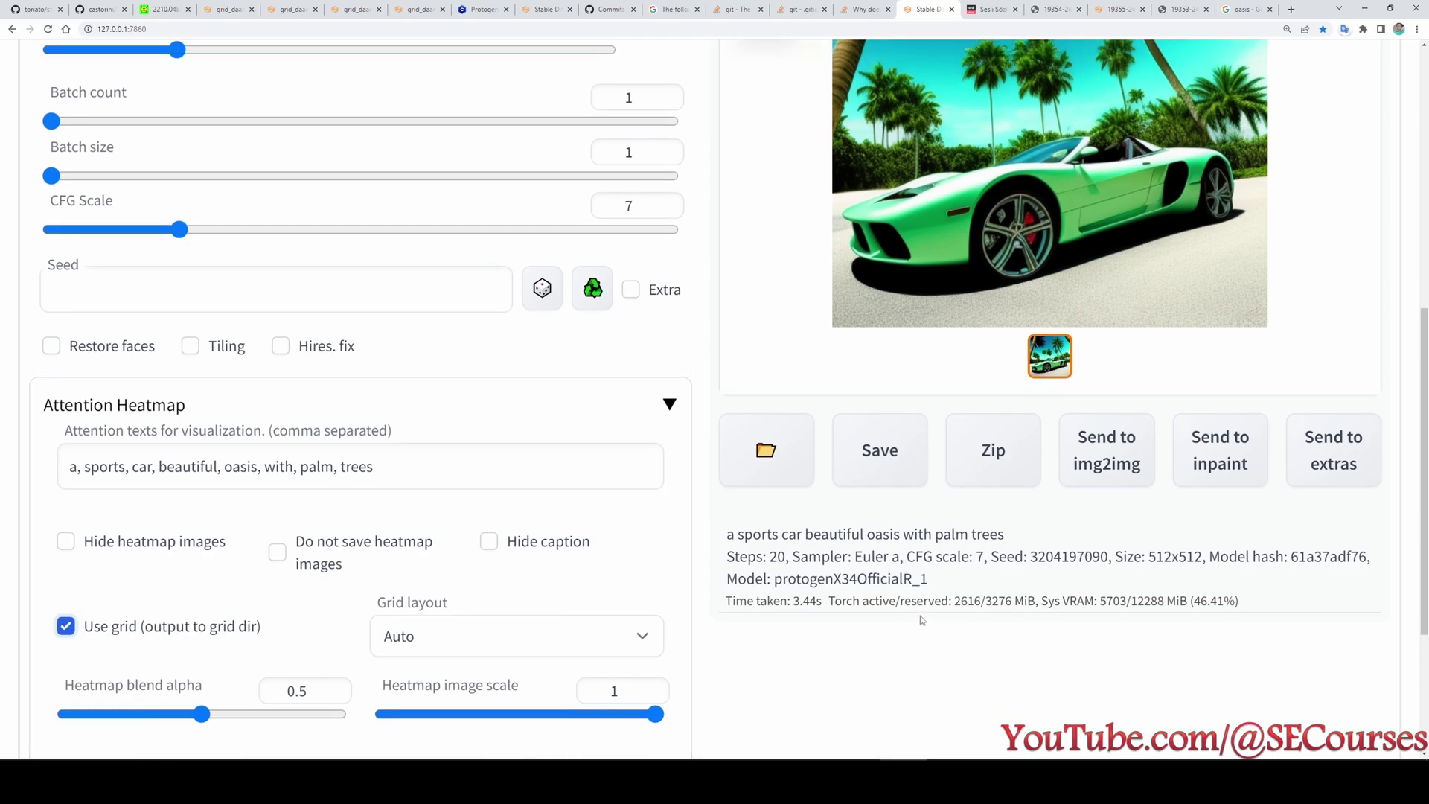
pyautogui.scroll(2, 921, 620)
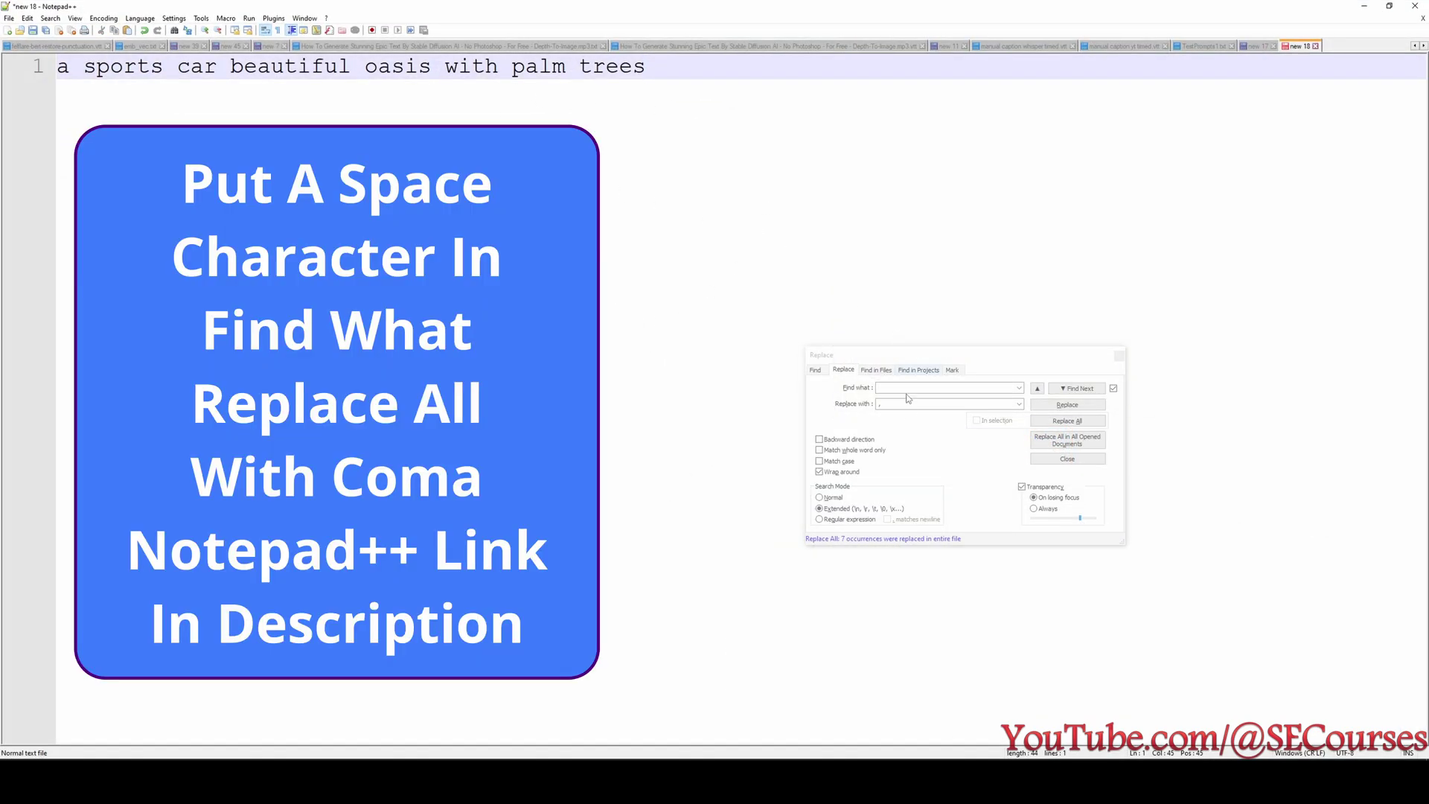
# Replace every space with a comma in Notepad++ and select the resulting word line
pyautogui.click(806, 382)
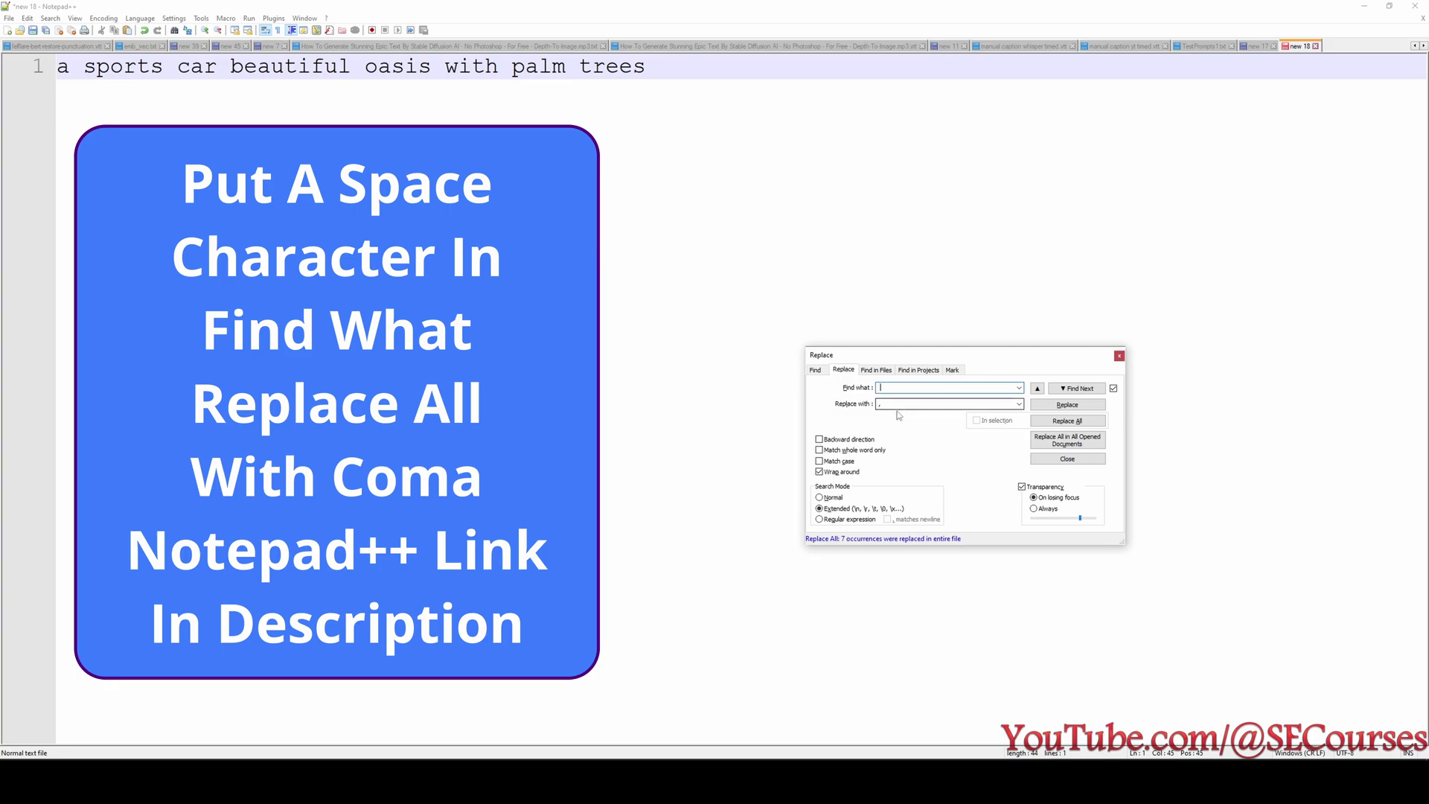
pyautogui.press('Tab')
pyautogui.click(1068, 421)
pyautogui.moveTo(644, 66); pyautogui.dragTo(58, 66)
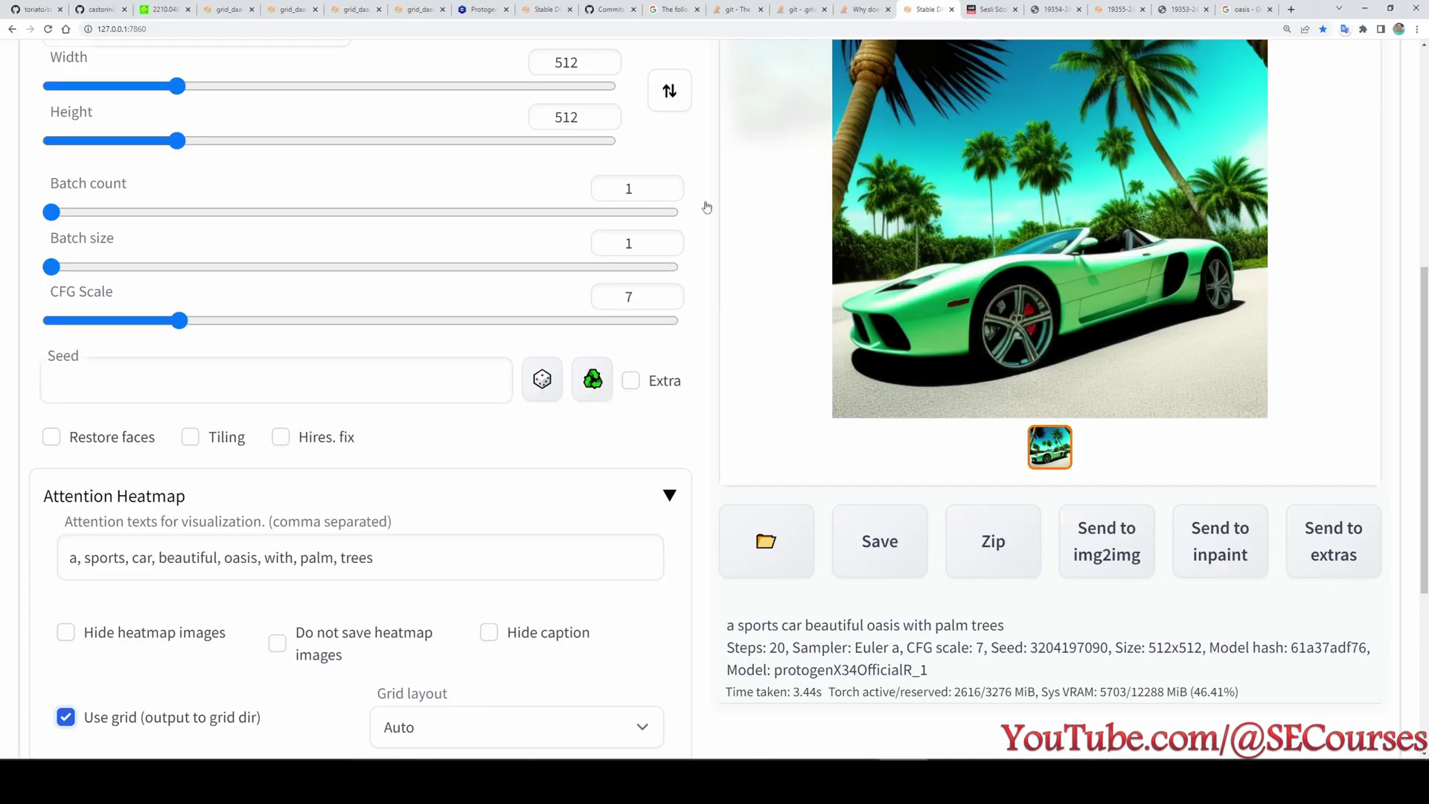
pyautogui.scroll(3, 582, 417)
pyautogui.scroll(2, 582, 420)
pyautogui.moveTo(131, 749); pyautogui.dragTo(46, 749)
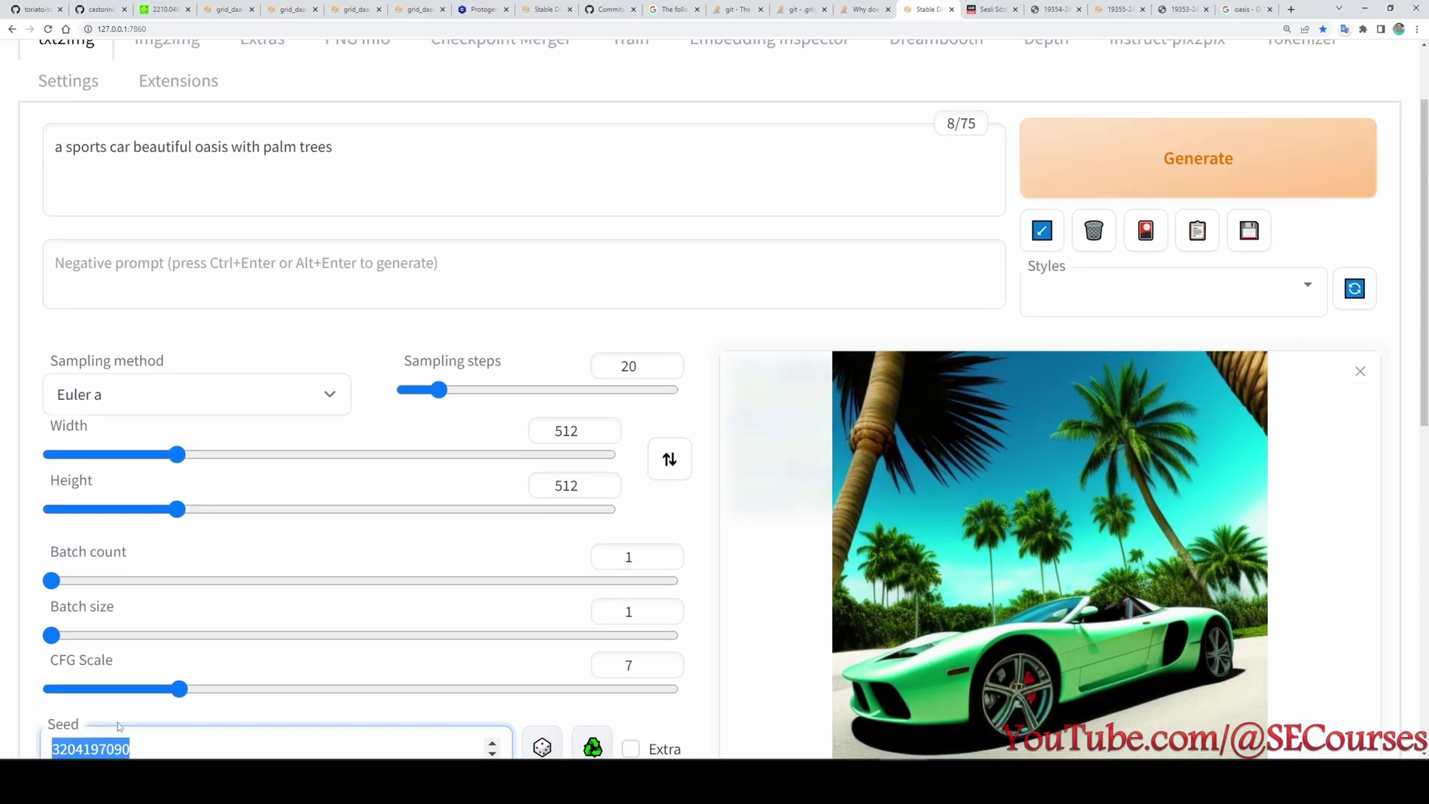
pyautogui.click(159, 740)
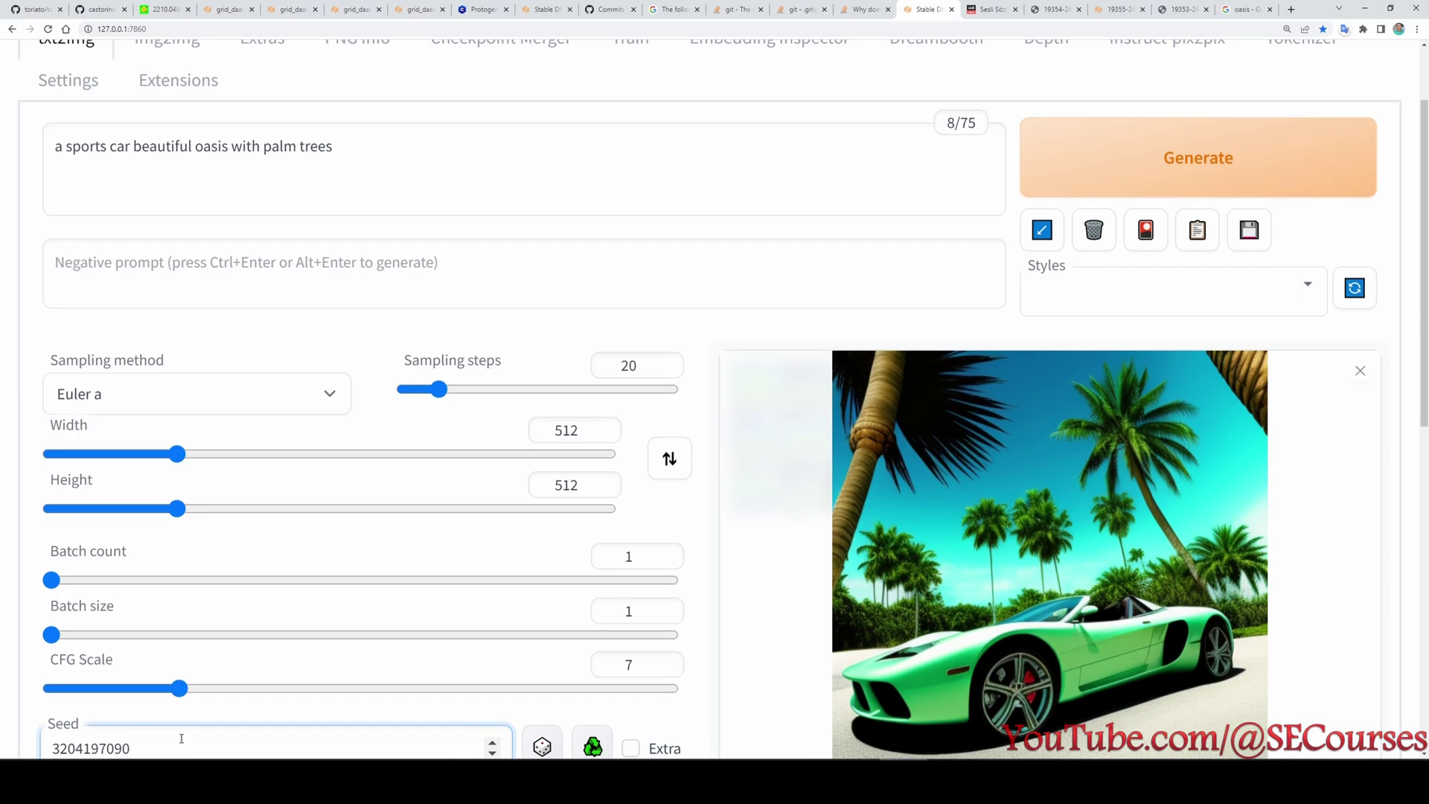
pyautogui.click(1087, 192)
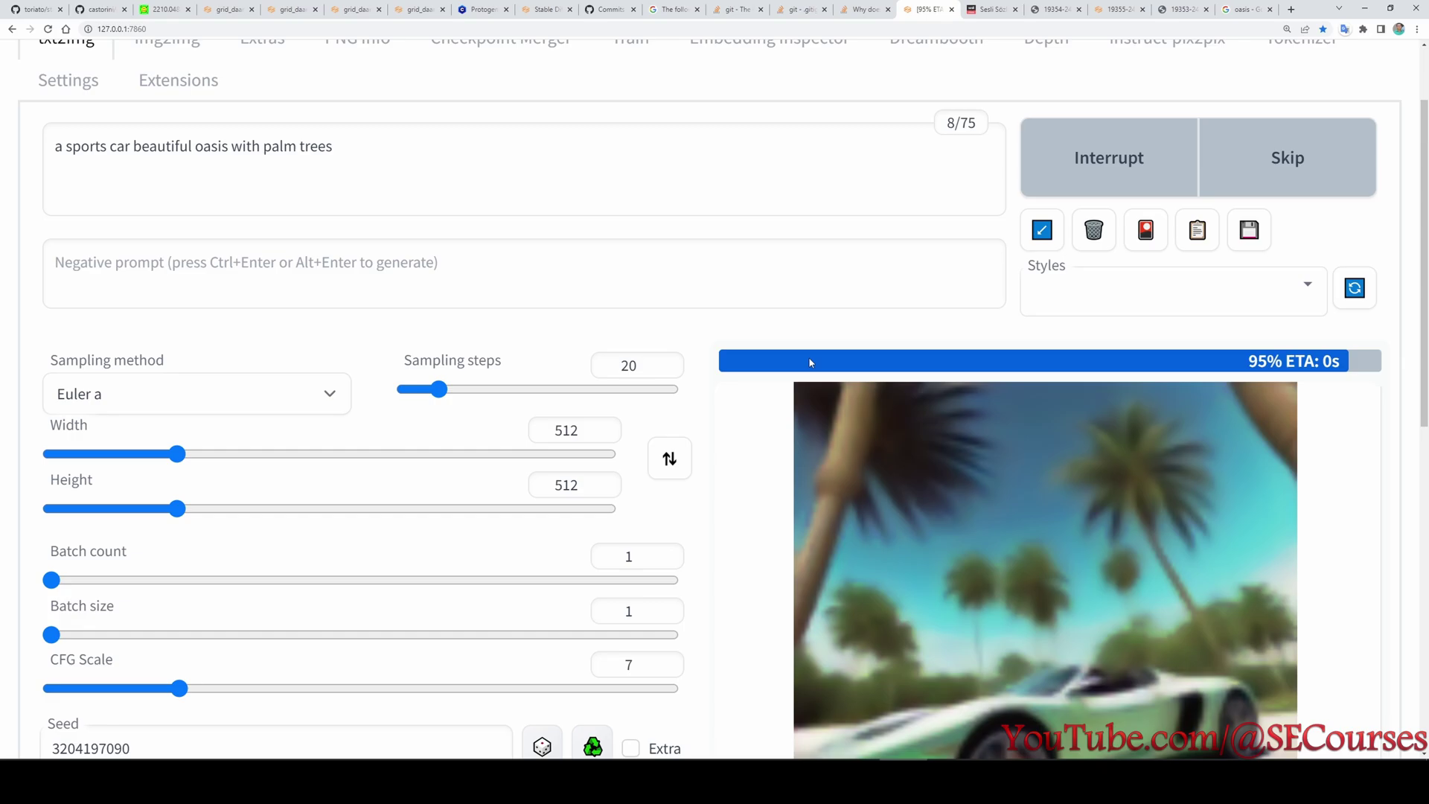
# Switch between the green car and the per-word heatmap grid, then enlarge the grid
pyautogui.scroll(-2, 1058, 586)
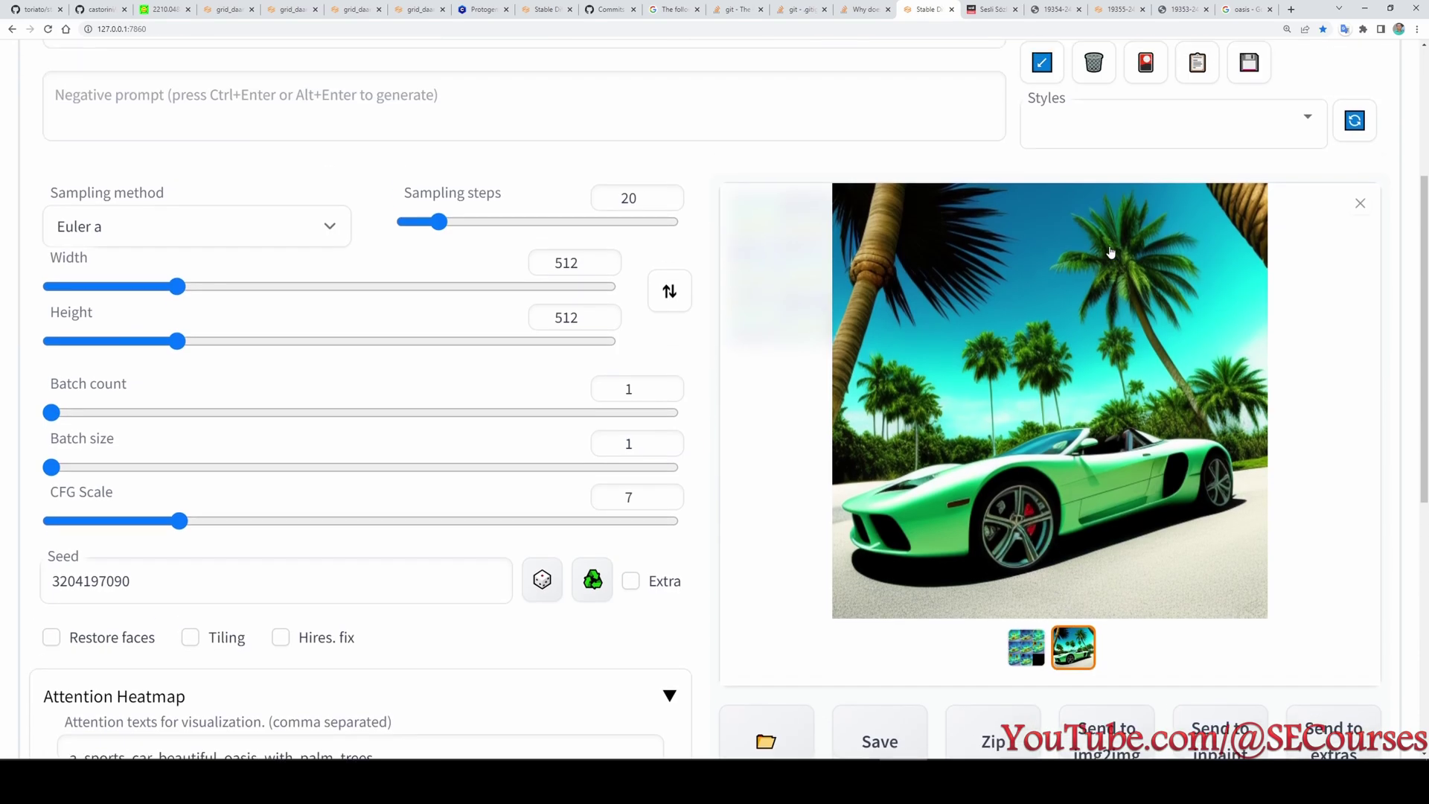
pyautogui.click(1034, 655)
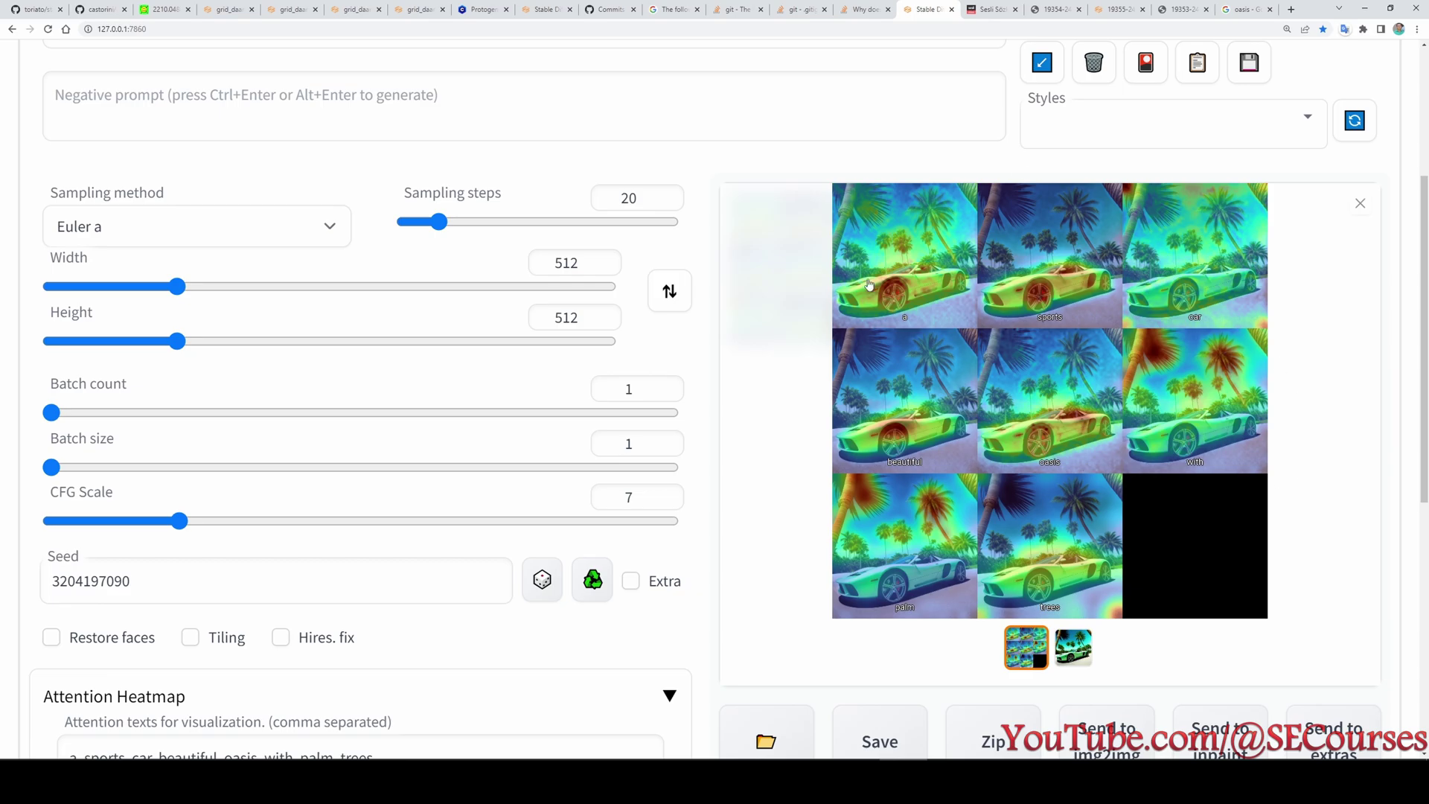
pyautogui.click(1075, 648)
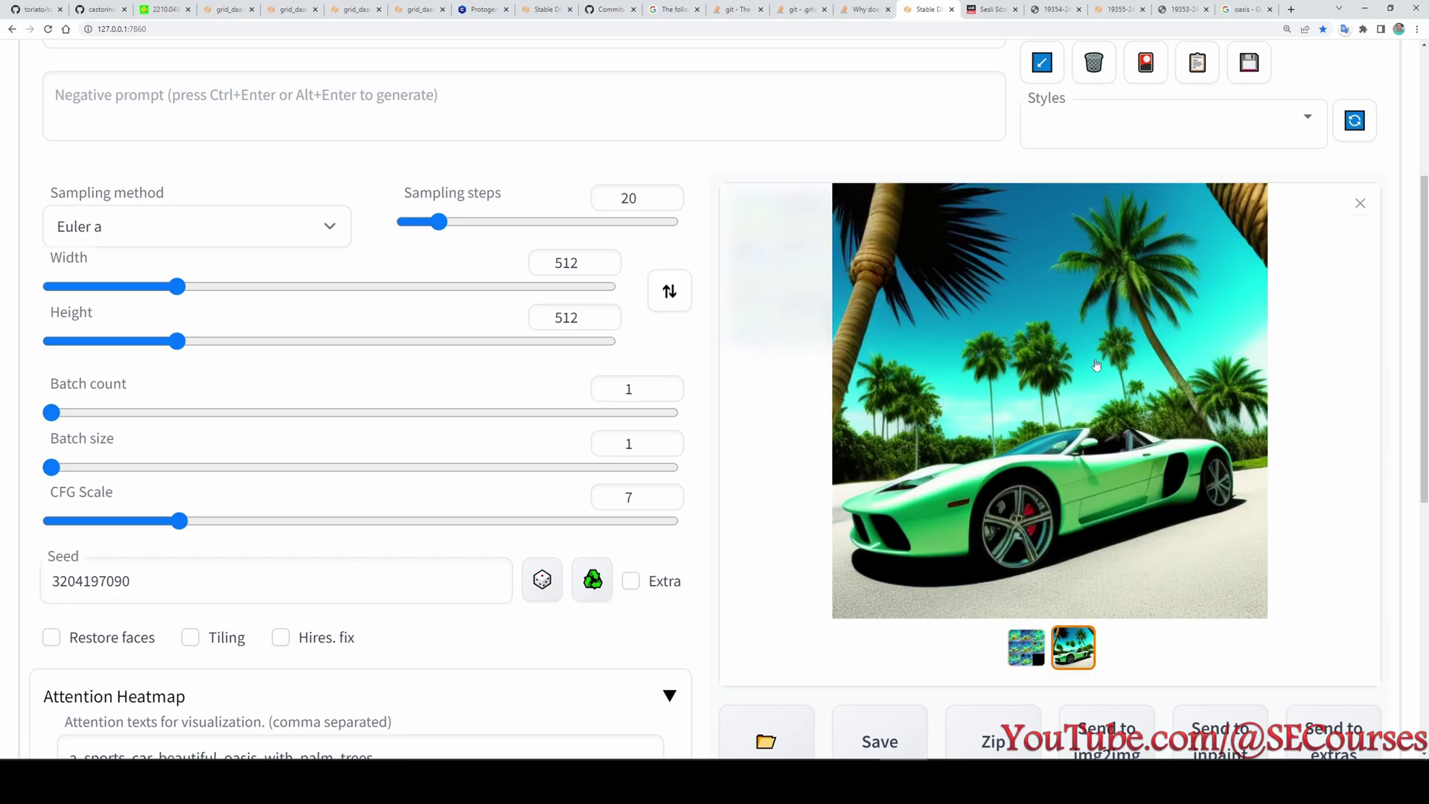
pyautogui.click(1027, 648)
pyautogui.click(953, 337)
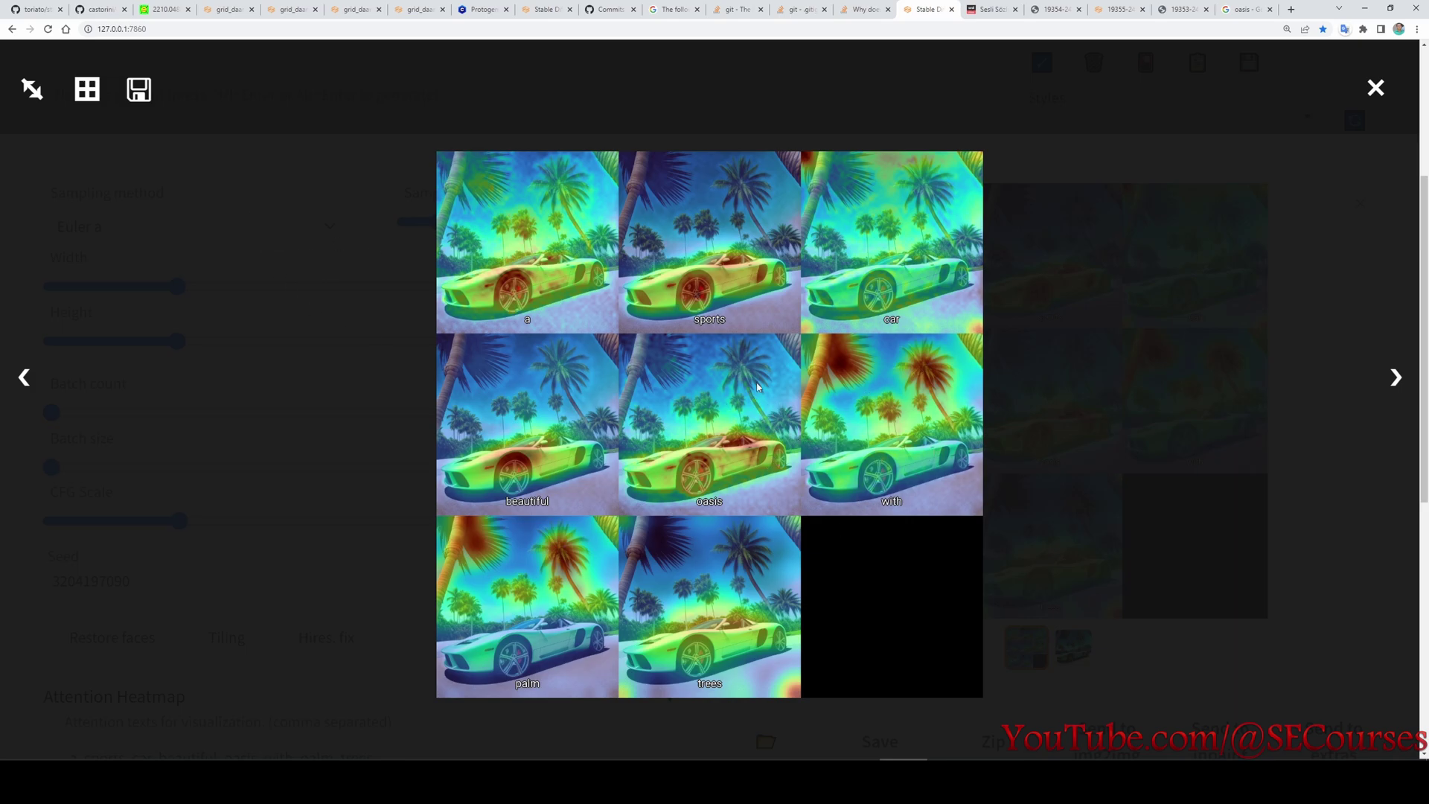
# Weight 'a' and 'with' at 0.5 in the prompt
pyautogui.click(408, 469)
pyautogui.scroll(4, 408, 469)
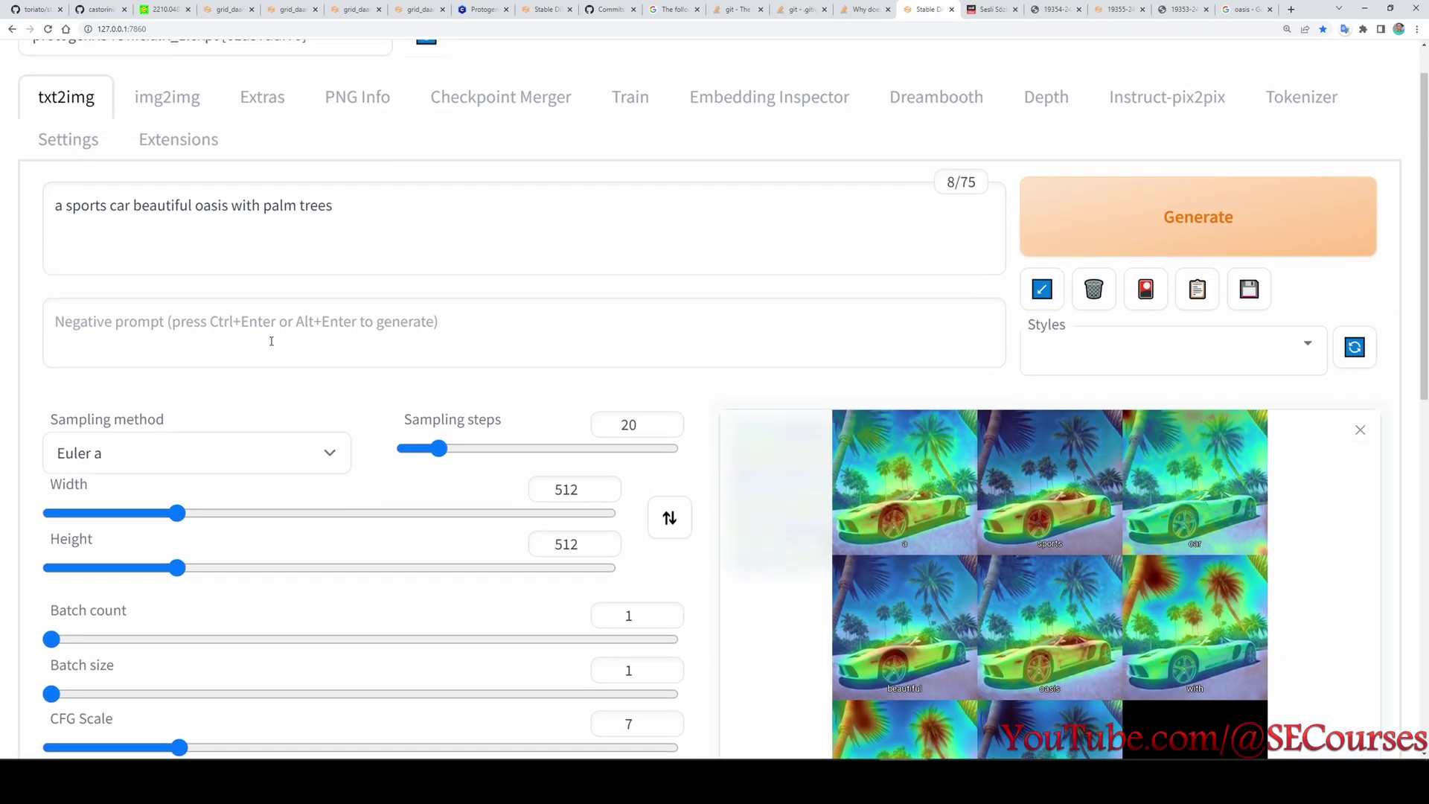
pyautogui.click(126, 266)
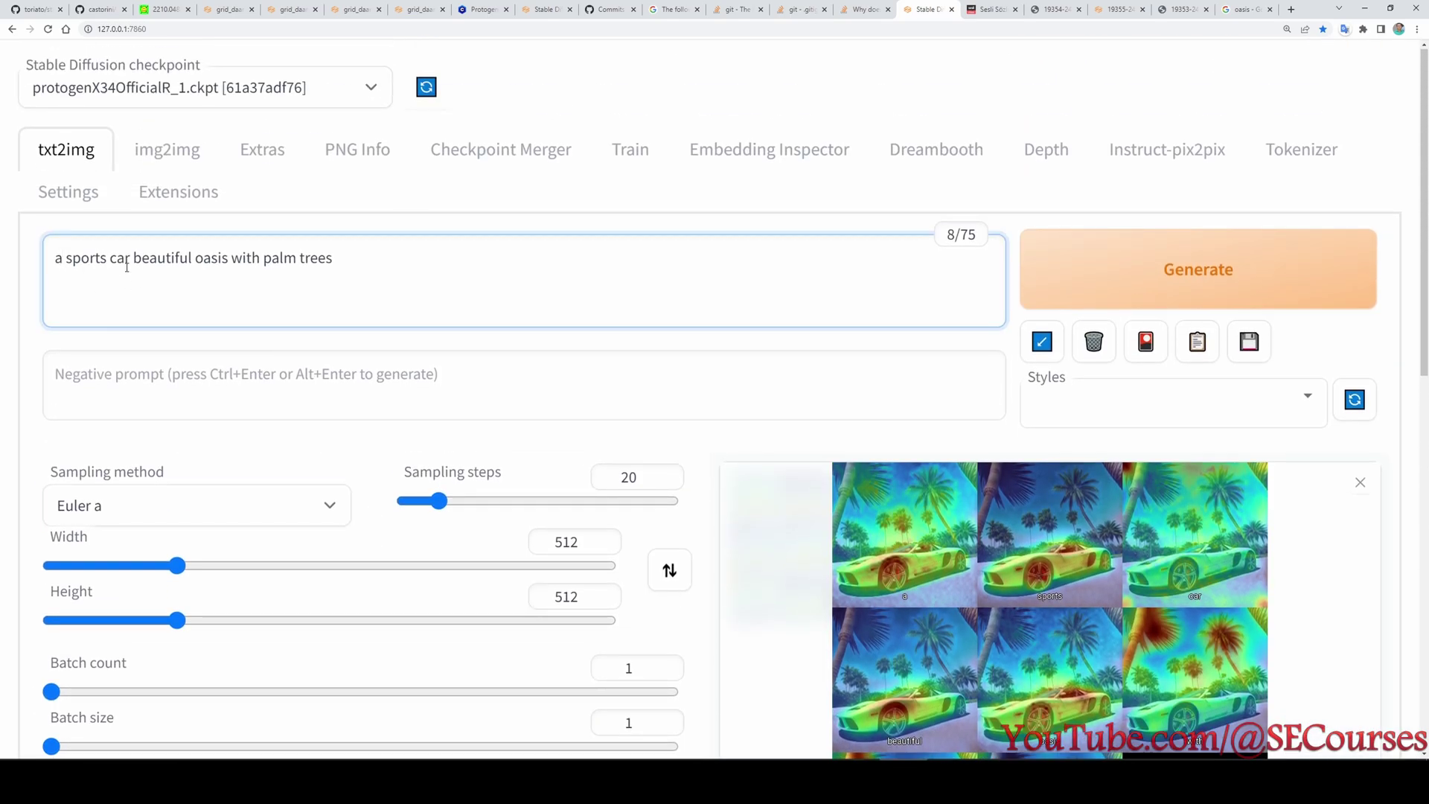
pyautogui.write(':0')
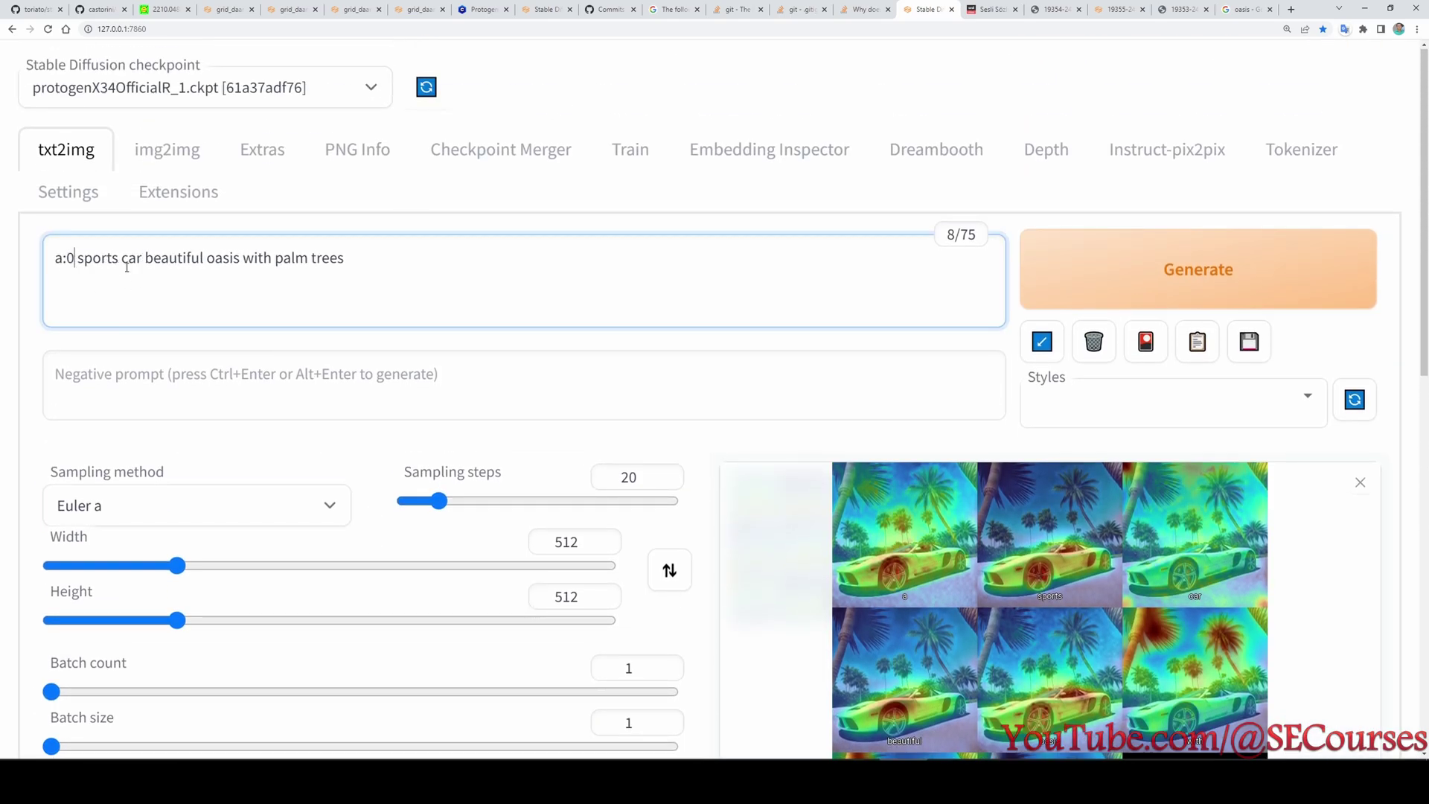
pyautogui.write('.5')
pyautogui.press('Right')
pyautogui.press('Right')
pyautogui.press('Right')
pyautogui.press('Right')
pyautogui.press('Right')
pyautogui.press('Right')
pyautogui.press('Right')
pyautogui.press('Right')
pyautogui.press('Right')
pyautogui.press('Right')
pyautogui.press('Right')
pyautogui.press('Right')
pyautogui.press('Right')
pyautogui.press('Right')
pyautogui.press('Right')
pyautogui.press('Right')
pyautogui.press('Right')
pyautogui.press('Right')
pyautogui.press('Right')
pyautogui.press('Right')
pyautogui.write(':0.5')
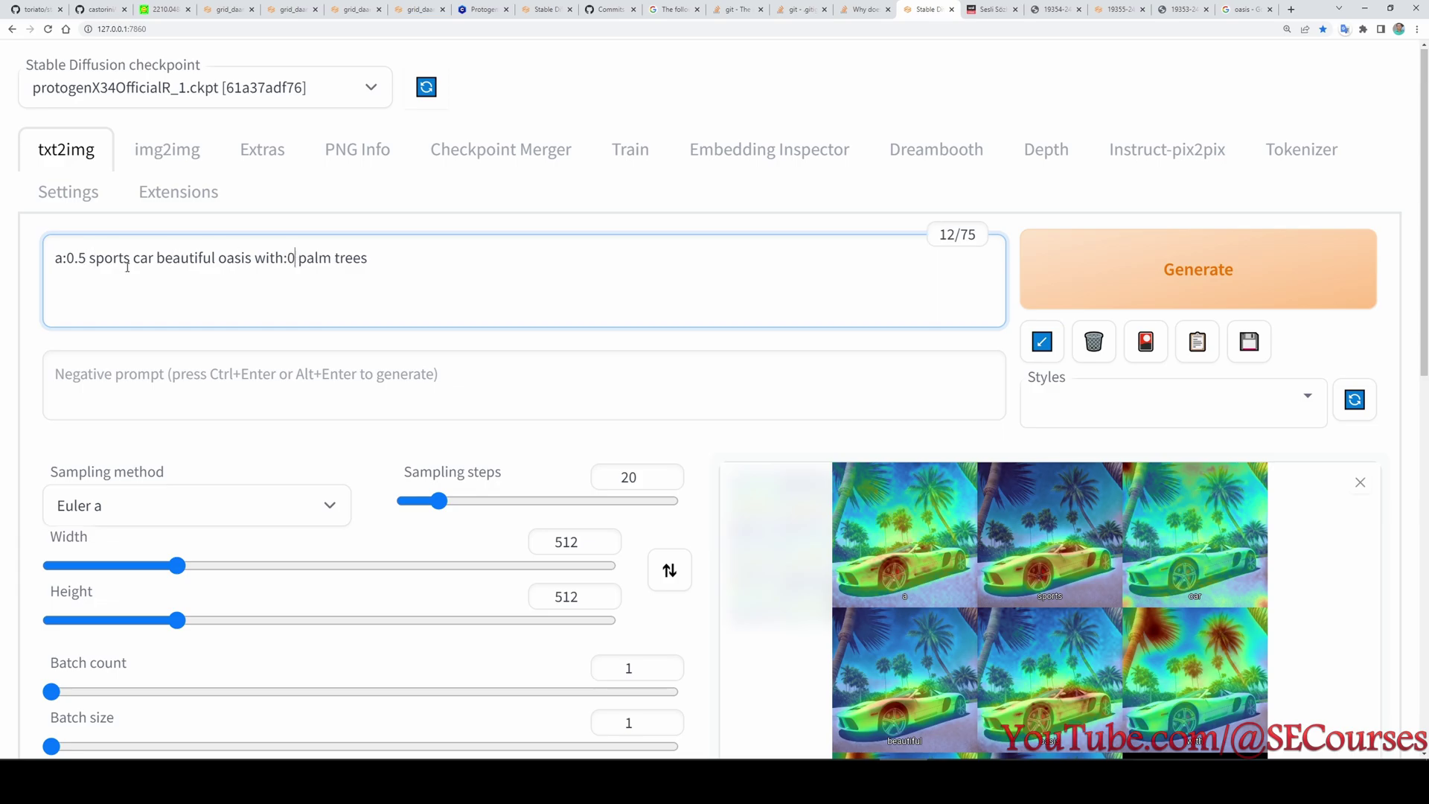
pyautogui.scroll(-1, 242, 204)
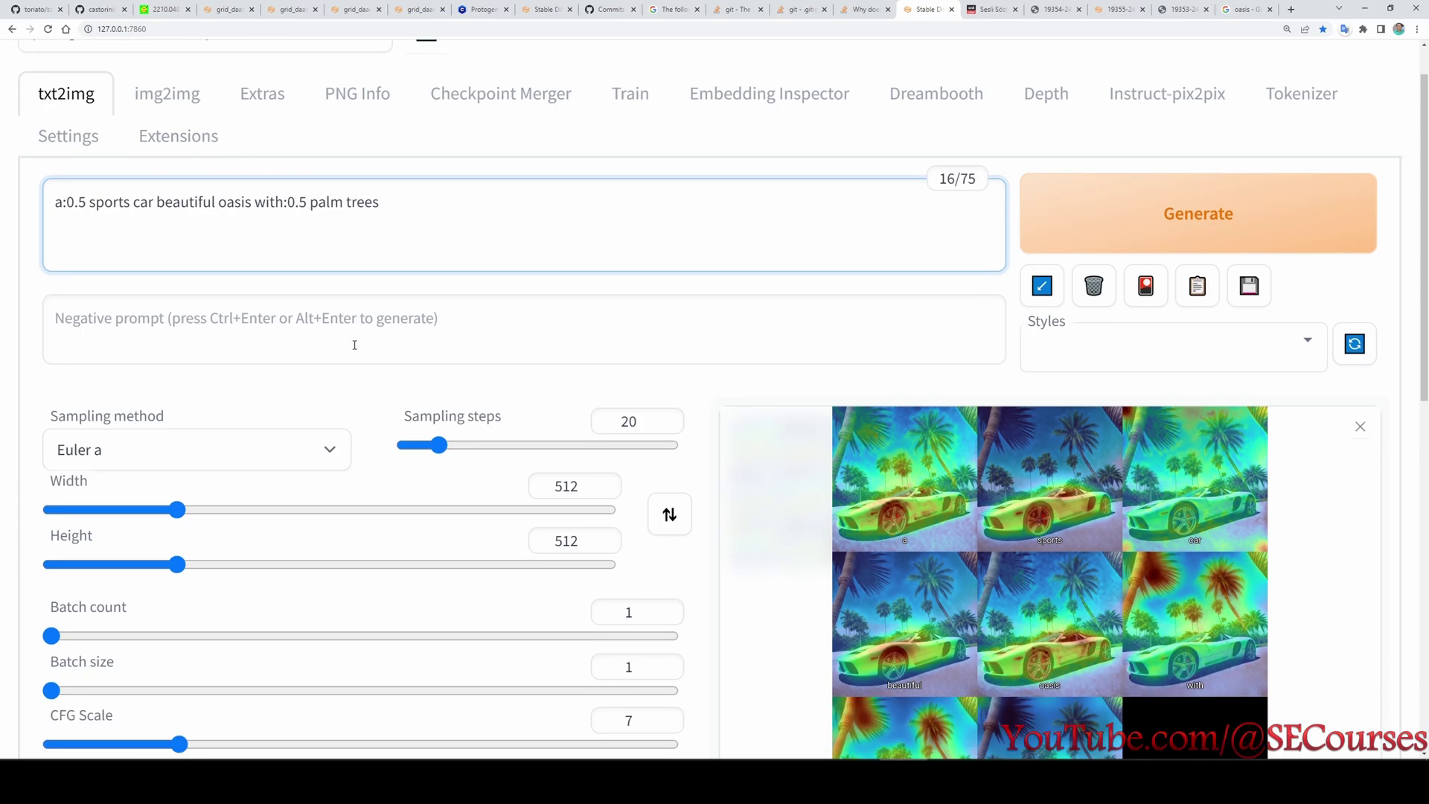
# Generate a new image from the reweighted prompt
pyautogui.click(1056, 223)
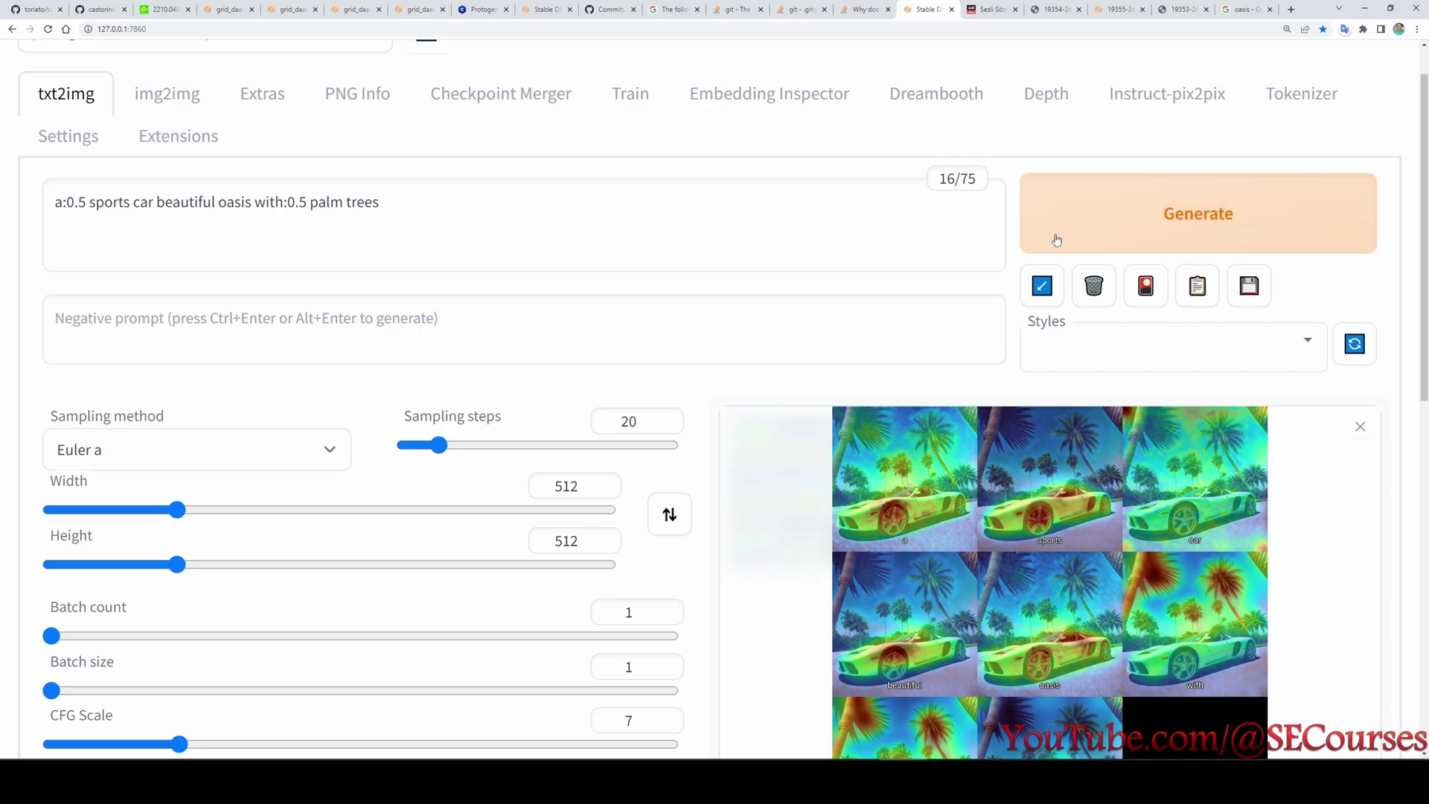
pyautogui.scroll(-1, 184, 160)
pyautogui.scroll(-1, 323, 297)
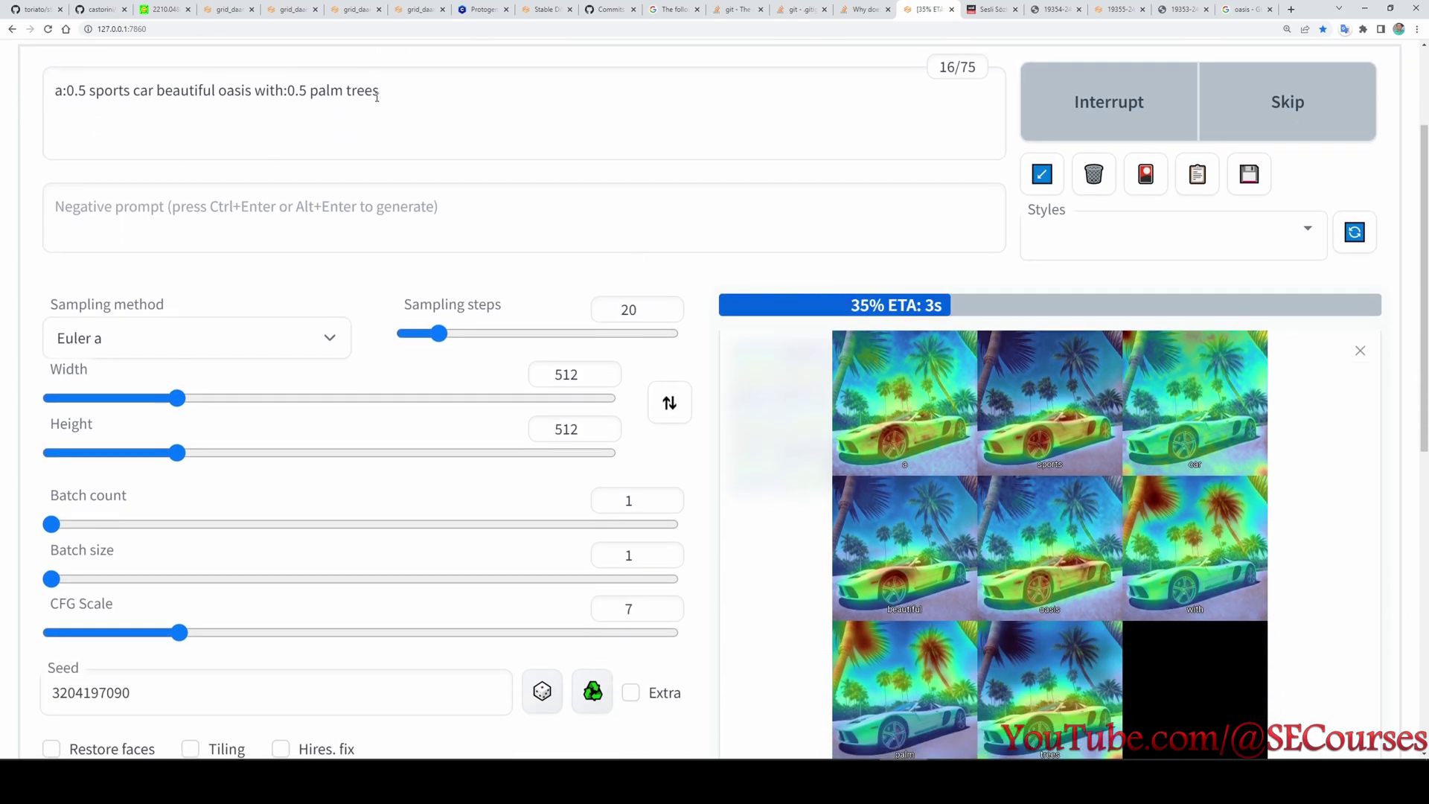
pyautogui.scroll(-2, 601, 327)
pyautogui.scroll(2, 513, 223)
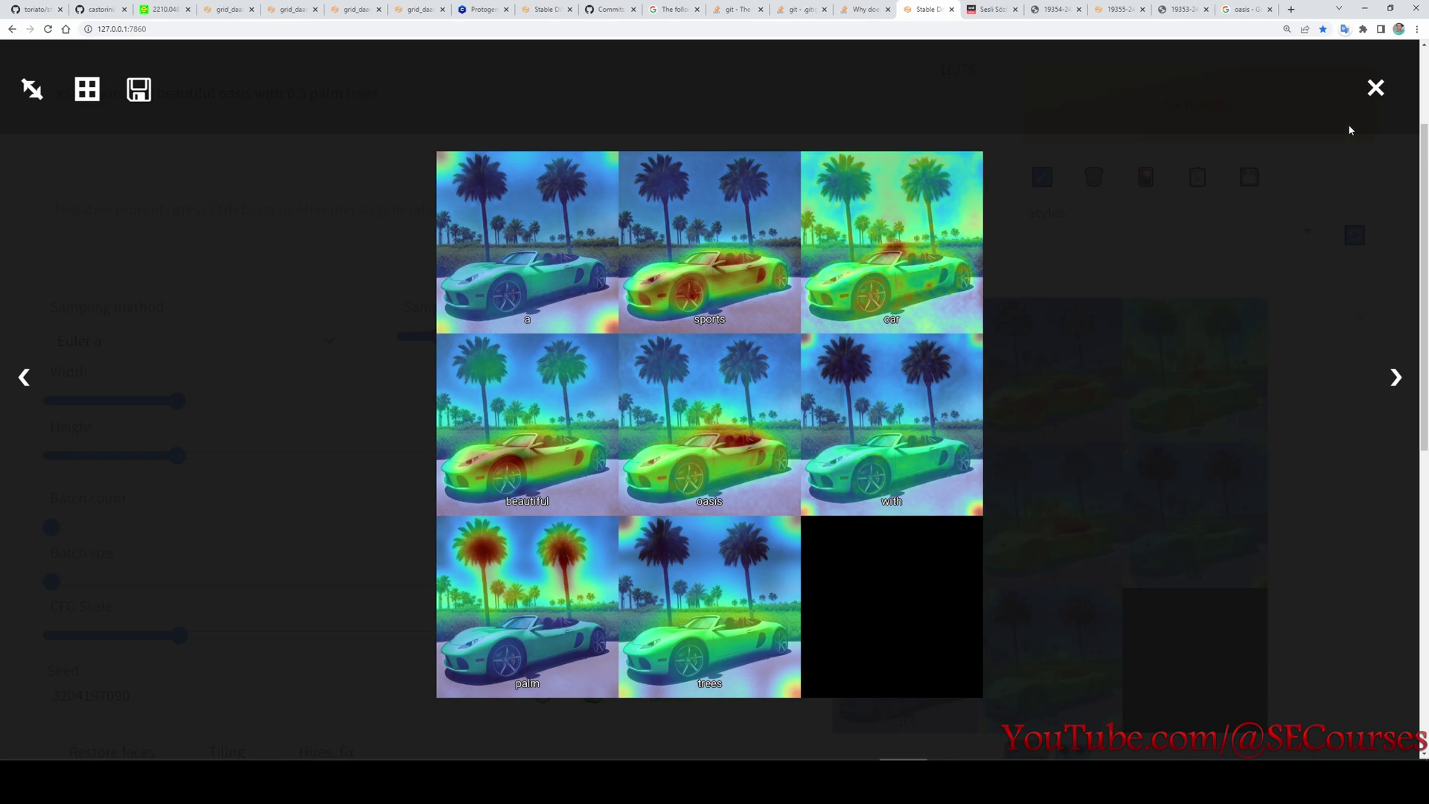
# Enlarge the new green convertible, then switch to and enlarge its heatmap grid
pyautogui.click(1376, 87)
pyautogui.scroll(-4, 1142, 543)
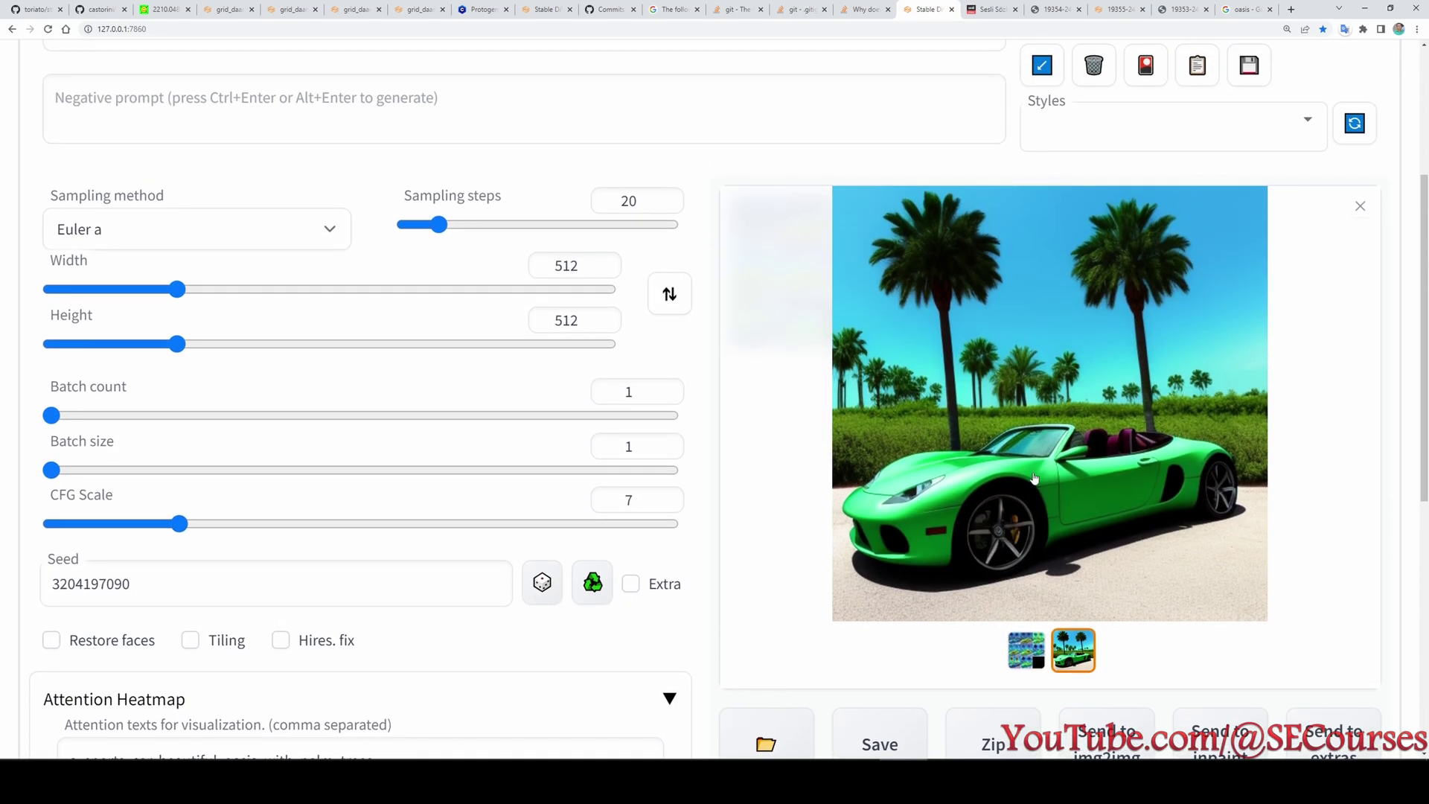
pyautogui.click(1031, 466)
pyautogui.click(1259, 185)
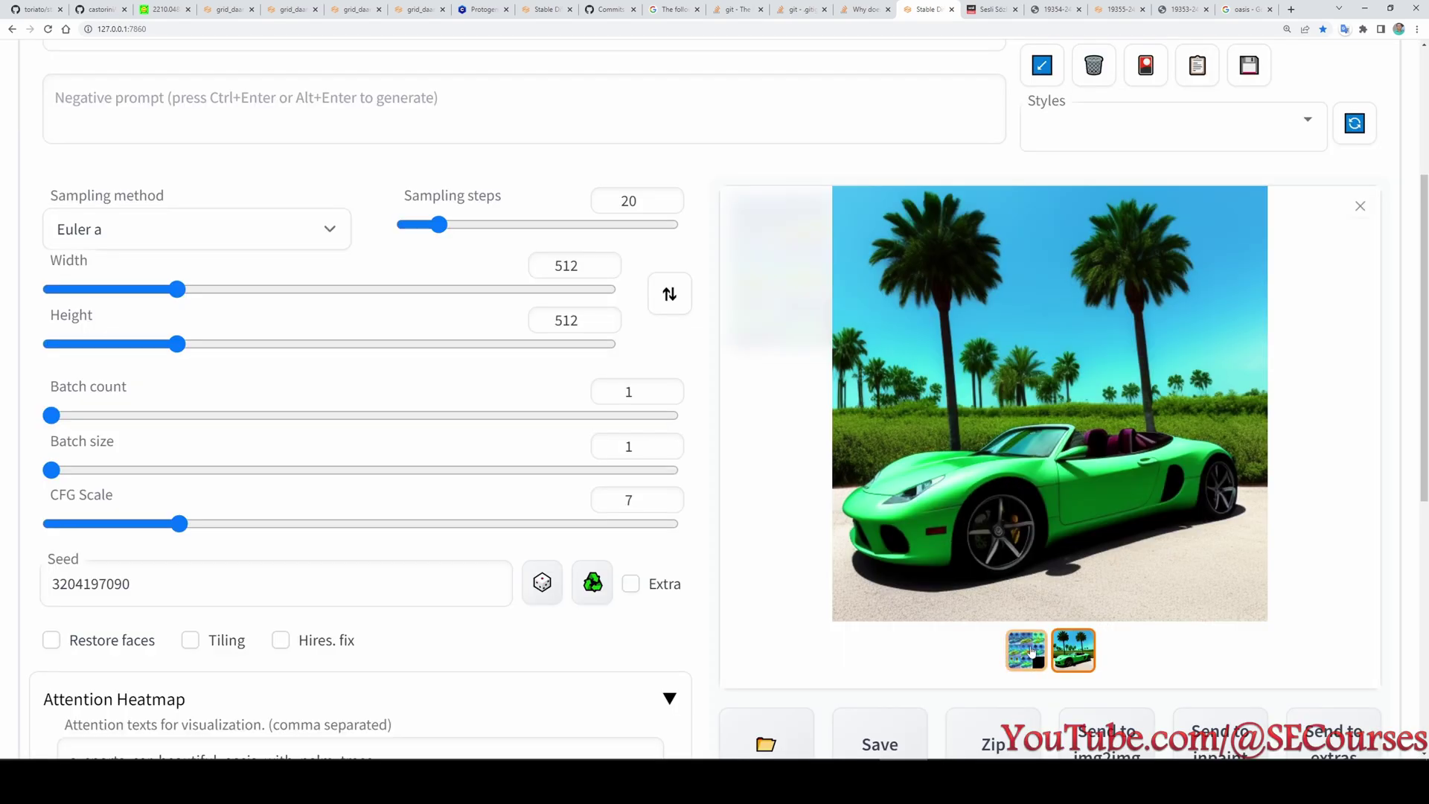
pyautogui.click(1007, 546)
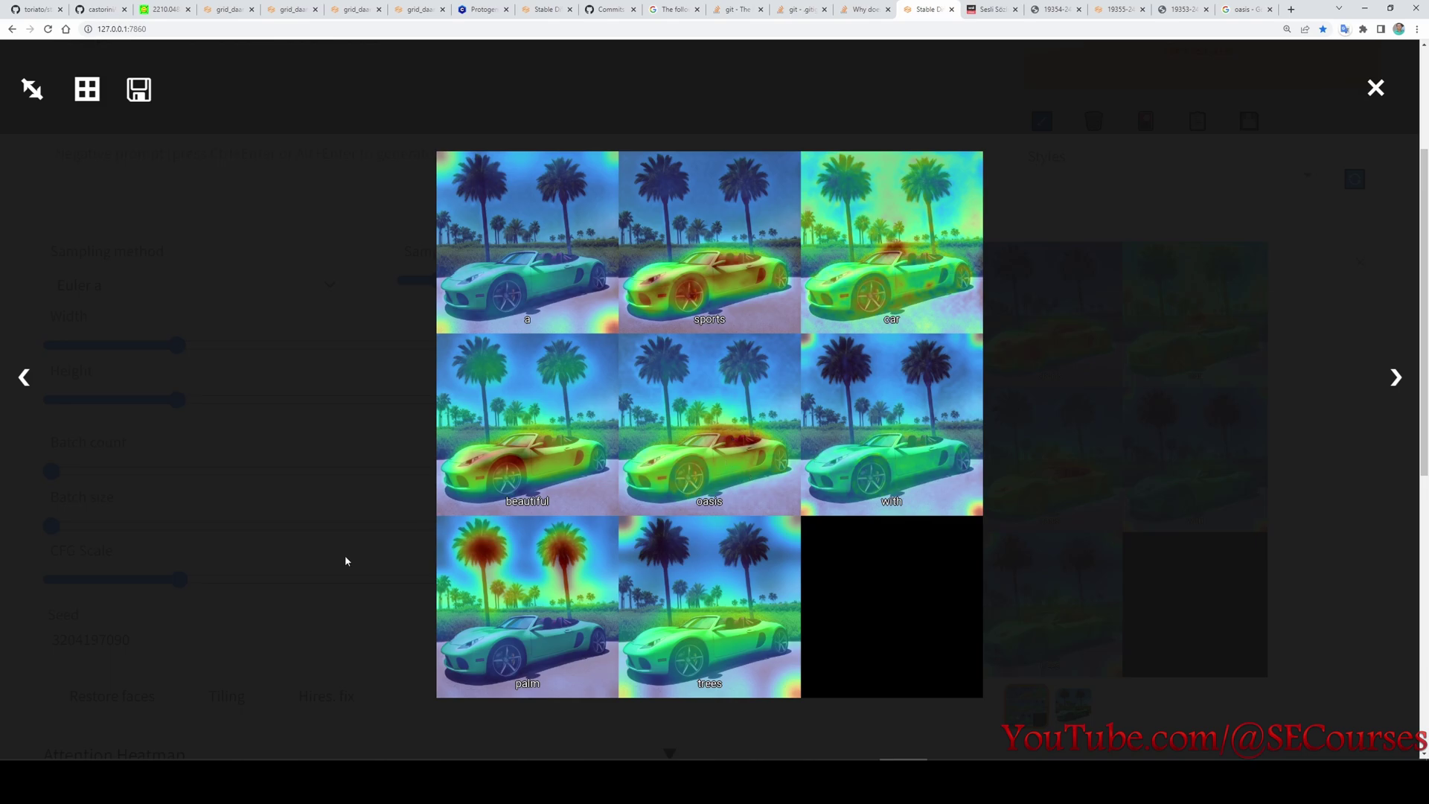
# Close the enlarged heatmap and weight palm 0.8, beautiful and oasis 1.2 in the prompt
pyautogui.click(353, 610)
pyautogui.scroll(3, 353, 603)
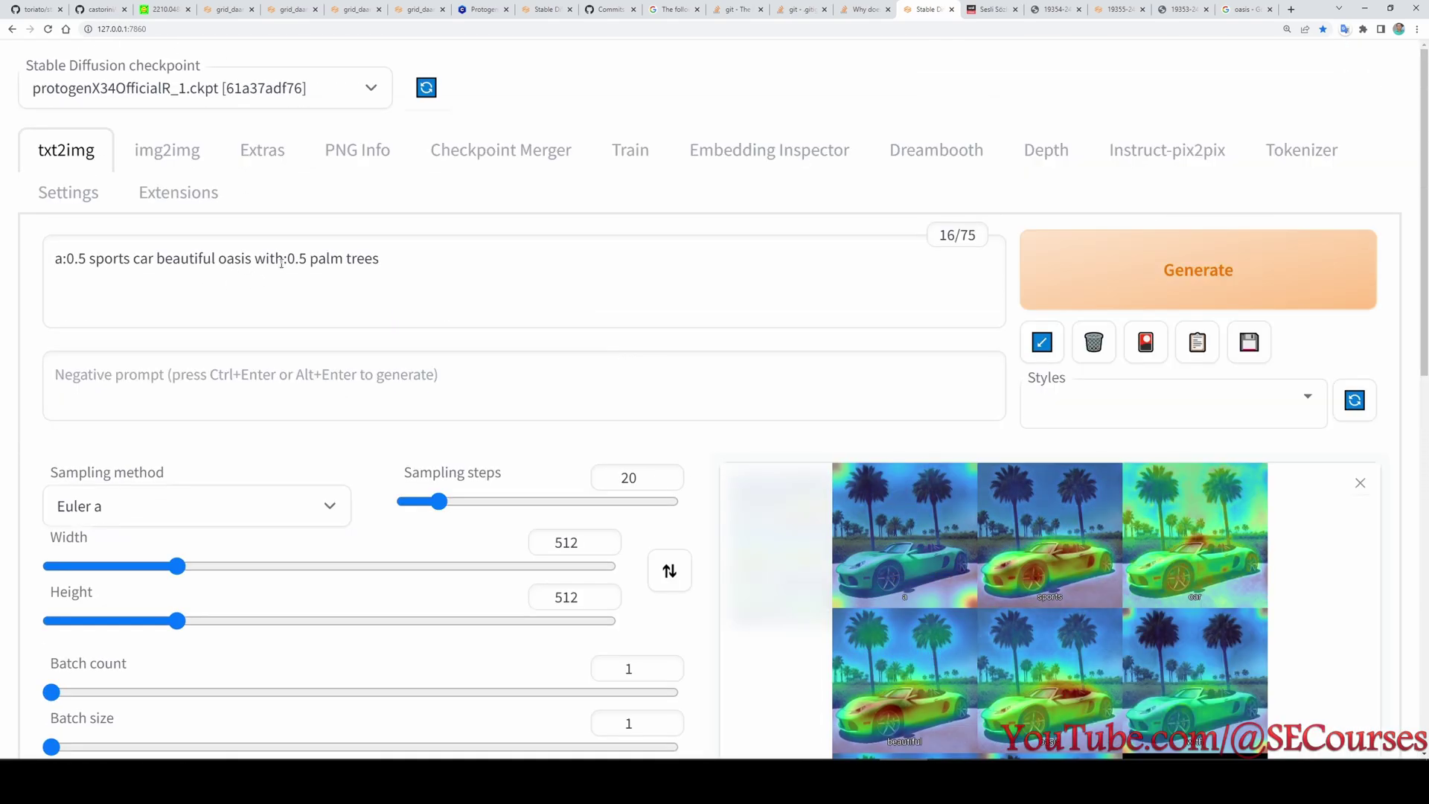
pyautogui.click(344, 258)
pyautogui.write(':0.8')
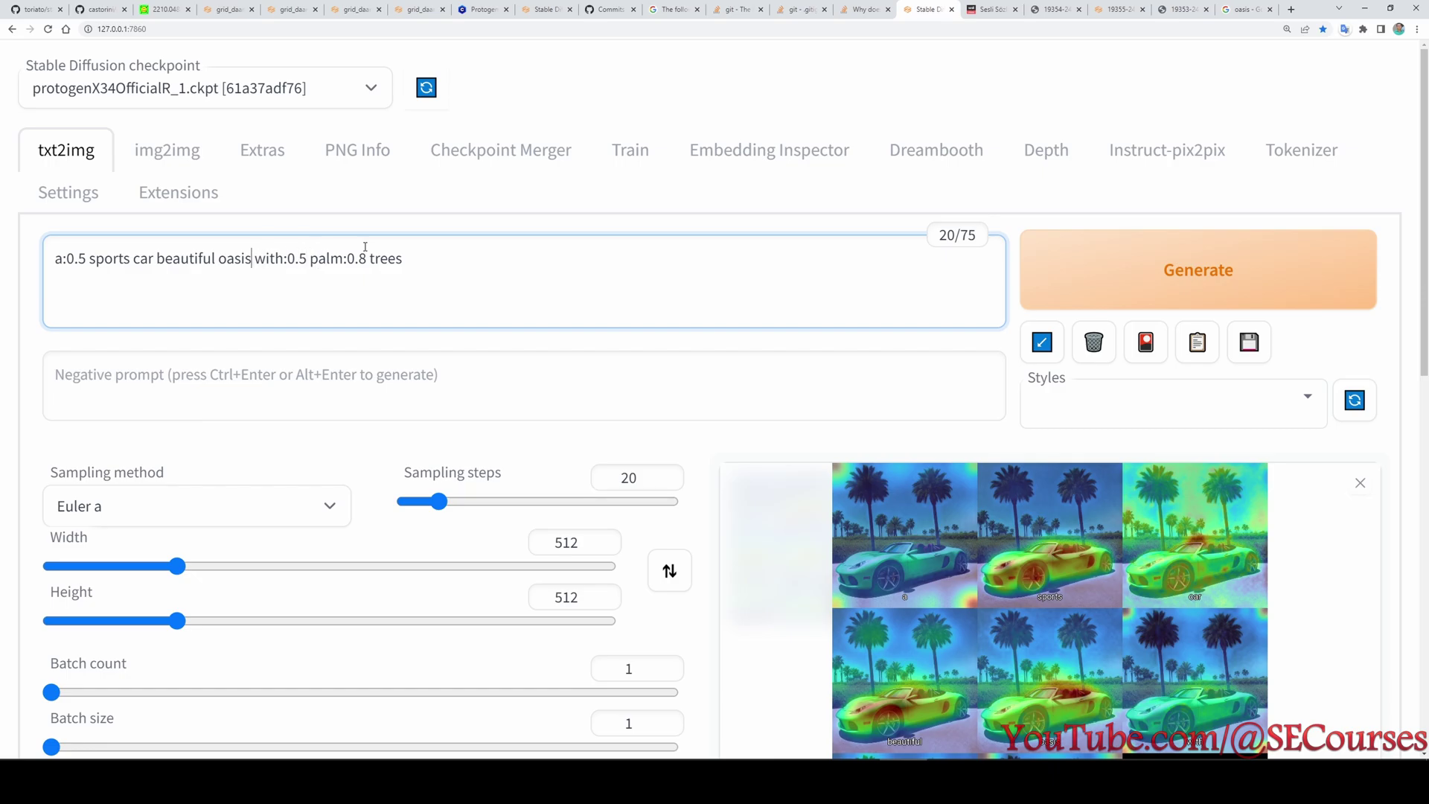
pyautogui.write(':1.2')
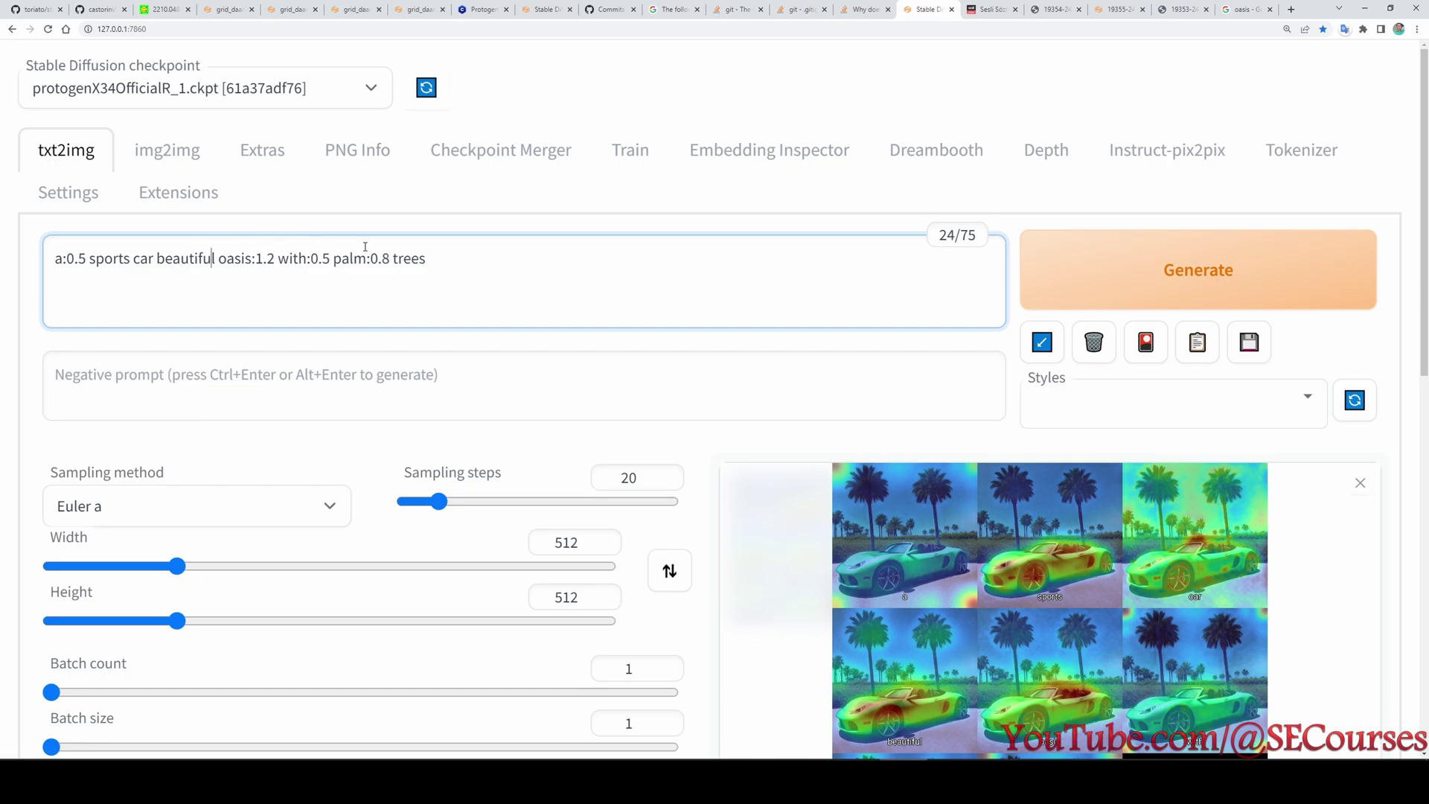
pyautogui.write(':1.2')
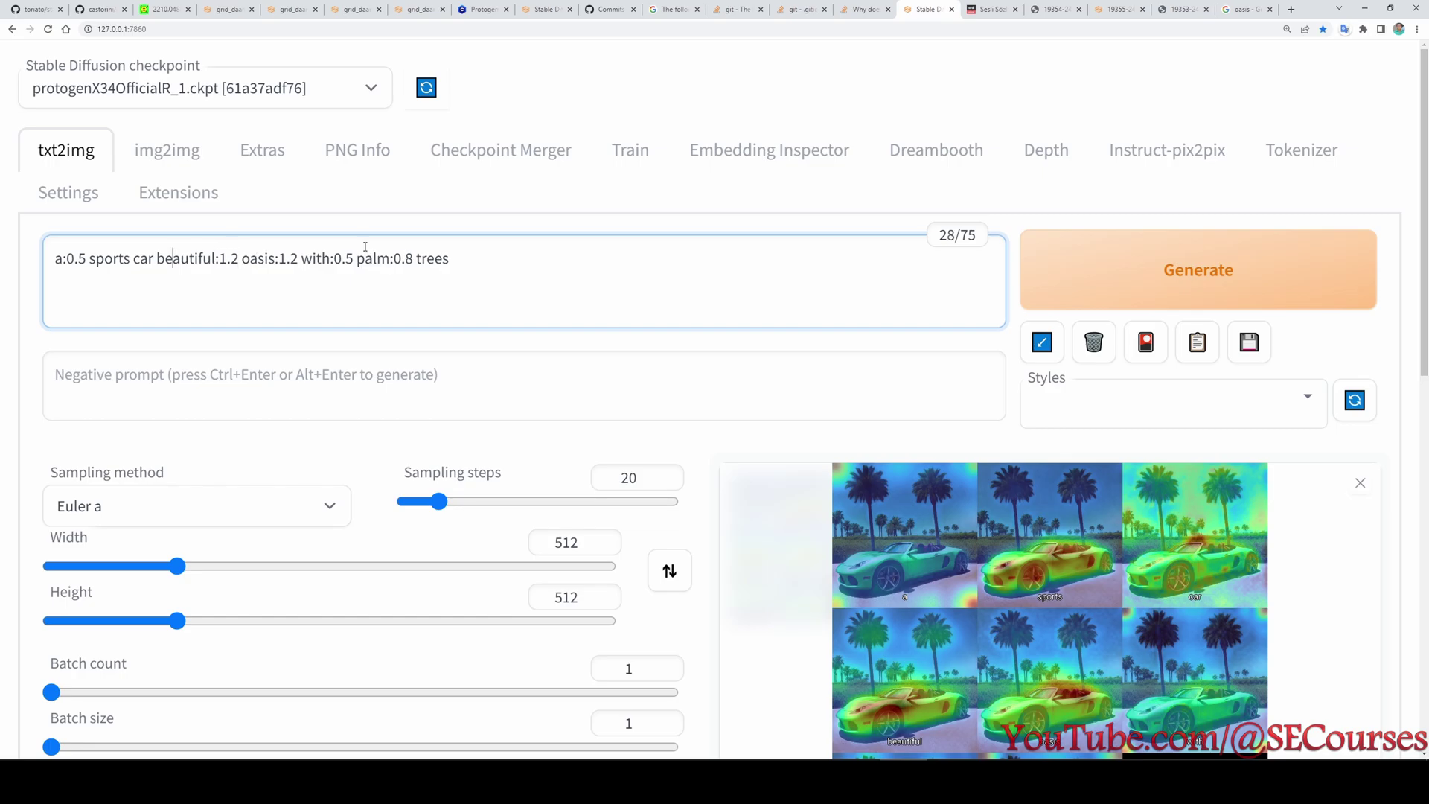
# Give car a weight of 1.5 and generate a new image
pyautogui.press('Left')
pyautogui.press('Left')
pyautogui.press('Left')
pyautogui.write(':1.5')
pyautogui.hotkey('ctrl', 'Return')
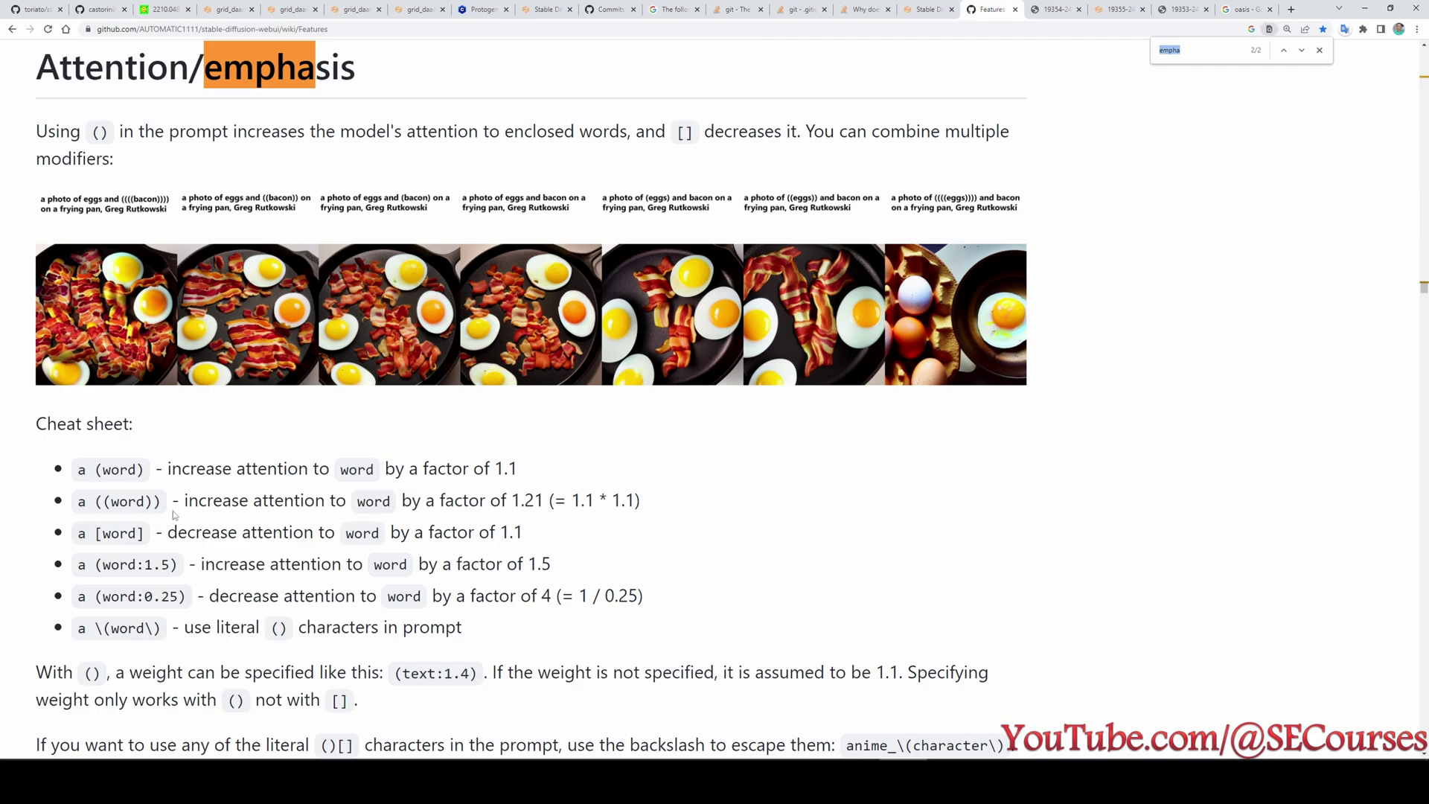
pyautogui.moveTo(97, 469); pyautogui.dragTo(509, 469)
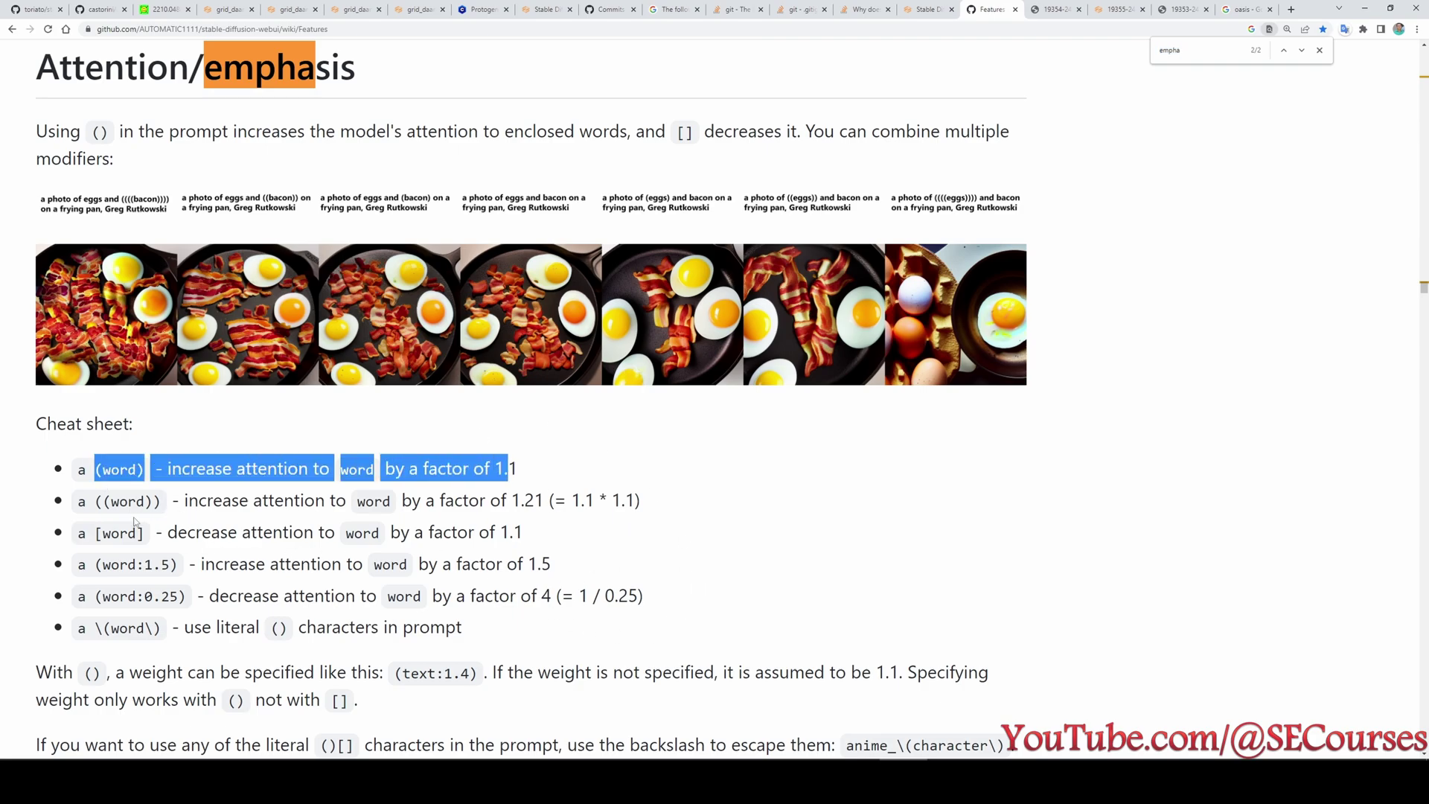
pyautogui.moveTo(94, 533); pyautogui.dragTo(443, 539)
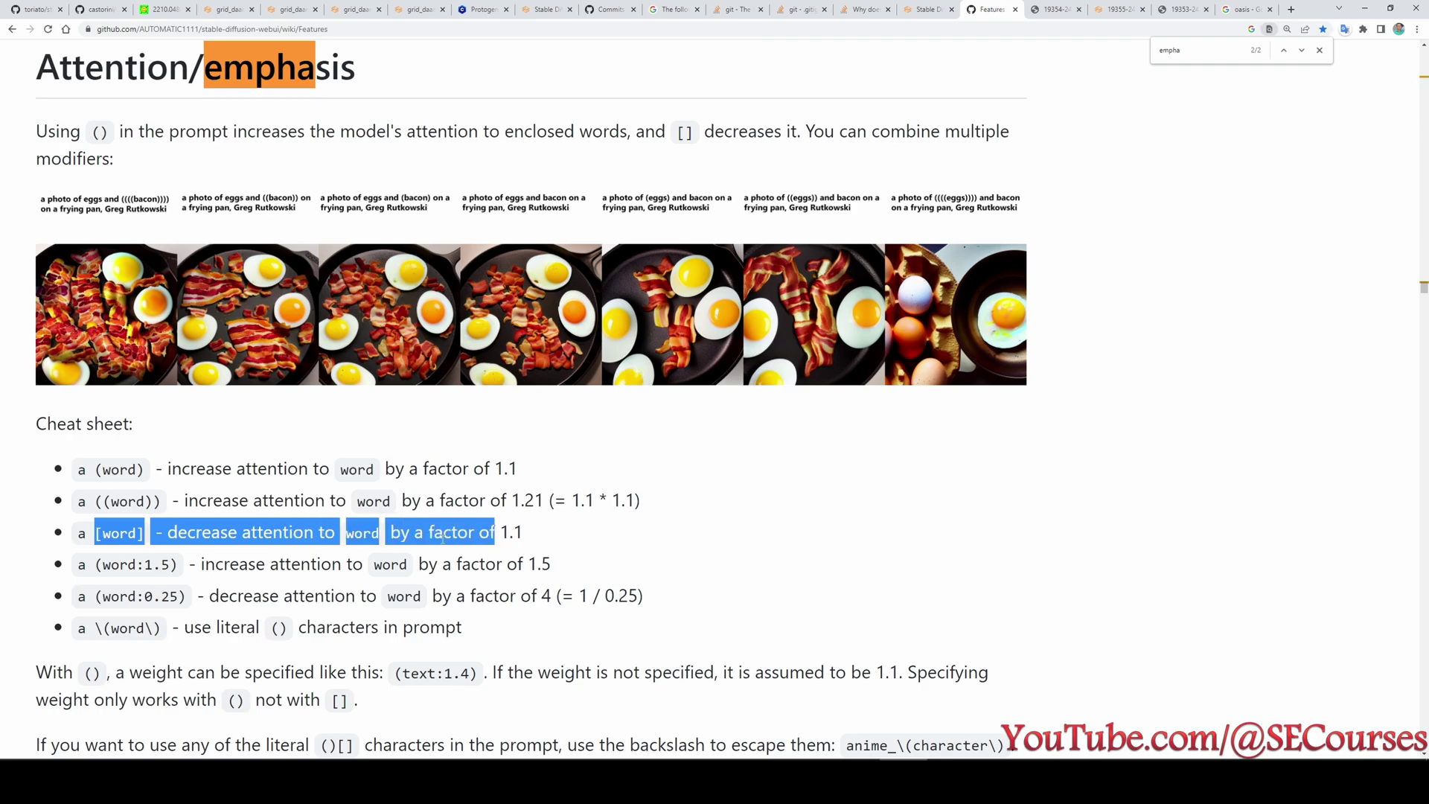
# Return to the web UI and view the newly generated mint-green car image
pyautogui.click(609, 556)
pyautogui.click(927, 9)
pyautogui.click(1072, 647)
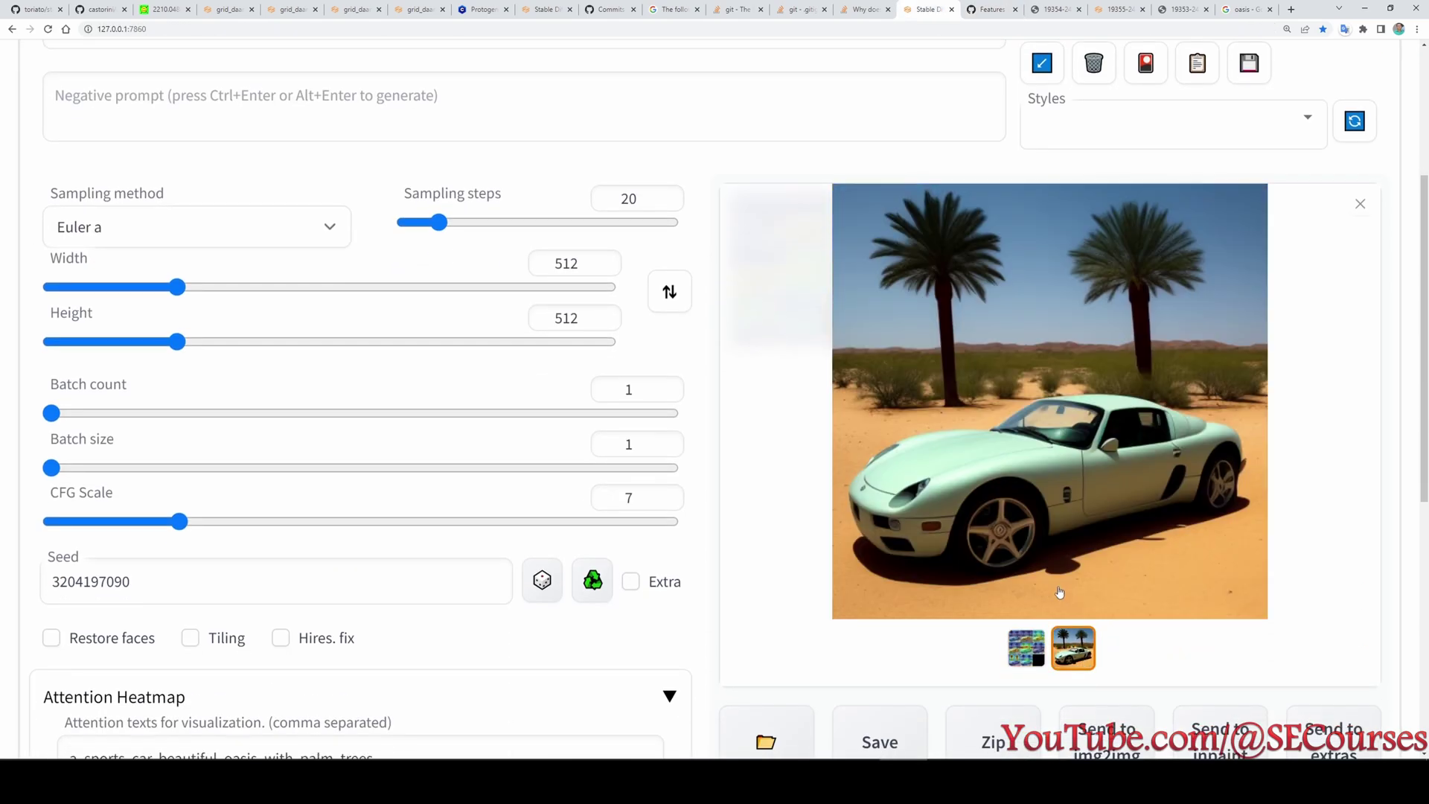
# Inspect the per-word heatmap grid full-screen, then go back to the single car image
pyautogui.click(1026, 648)
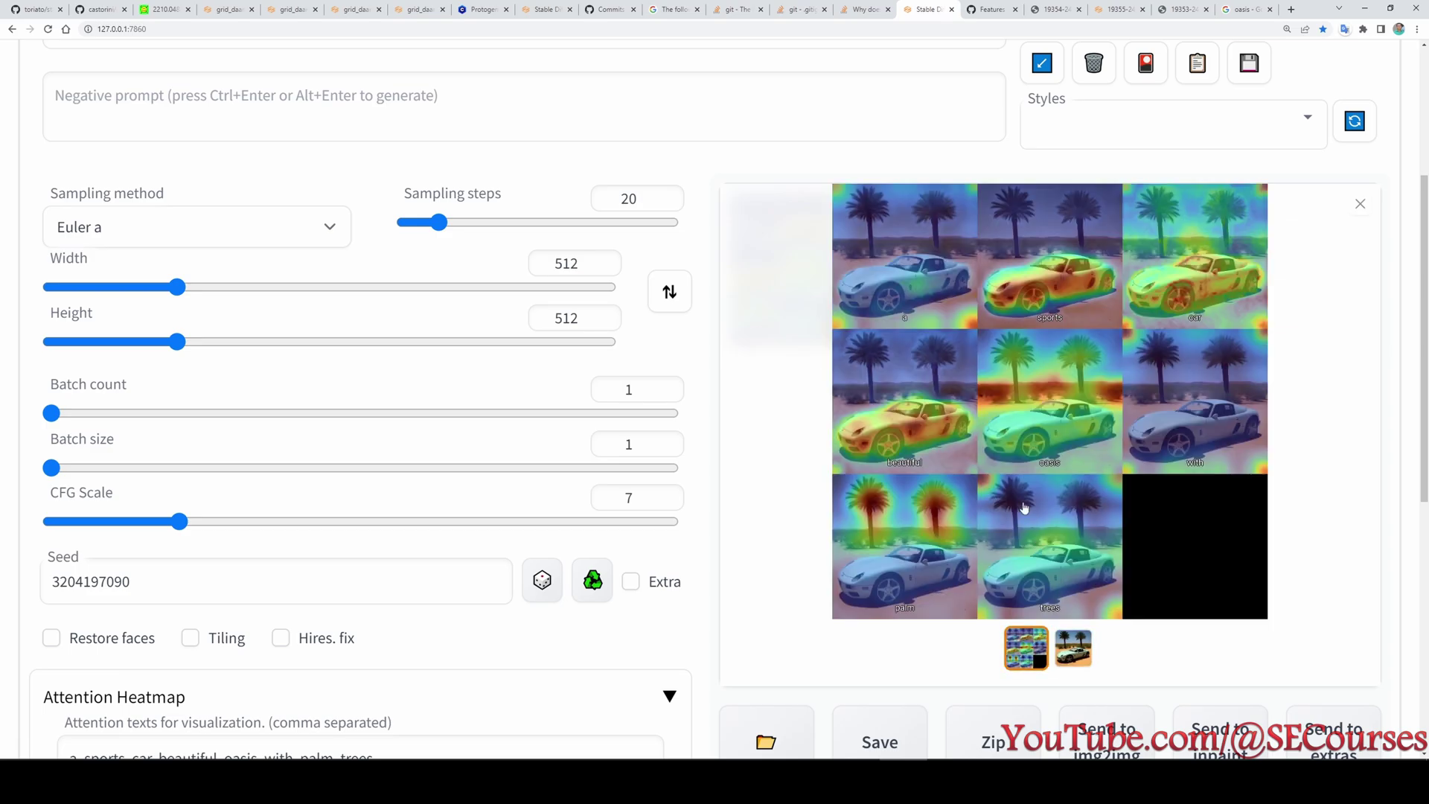
pyautogui.click(1072, 298)
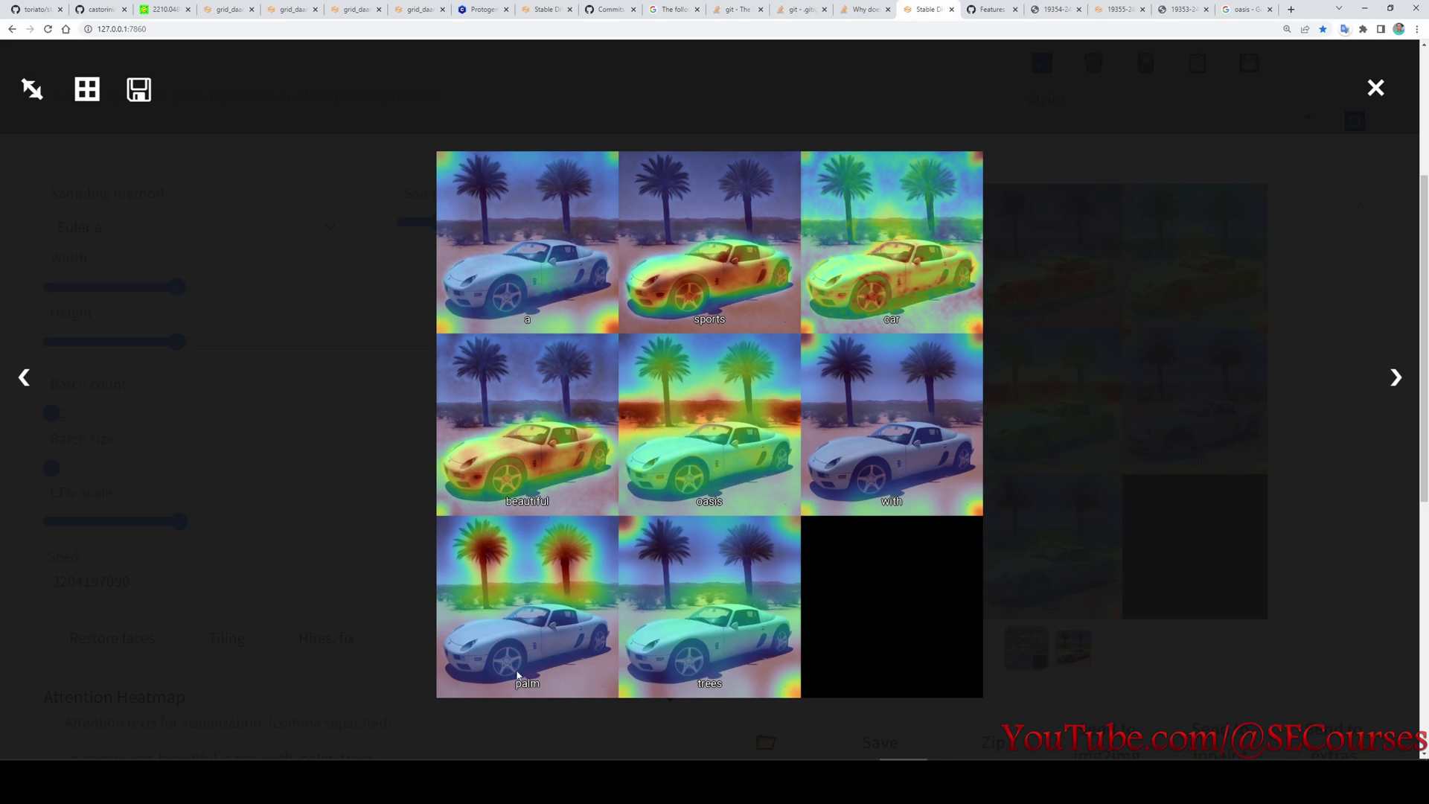
pyautogui.click(504, 256)
pyautogui.click(1073, 646)
pyautogui.scroll(1, 1102, 565)
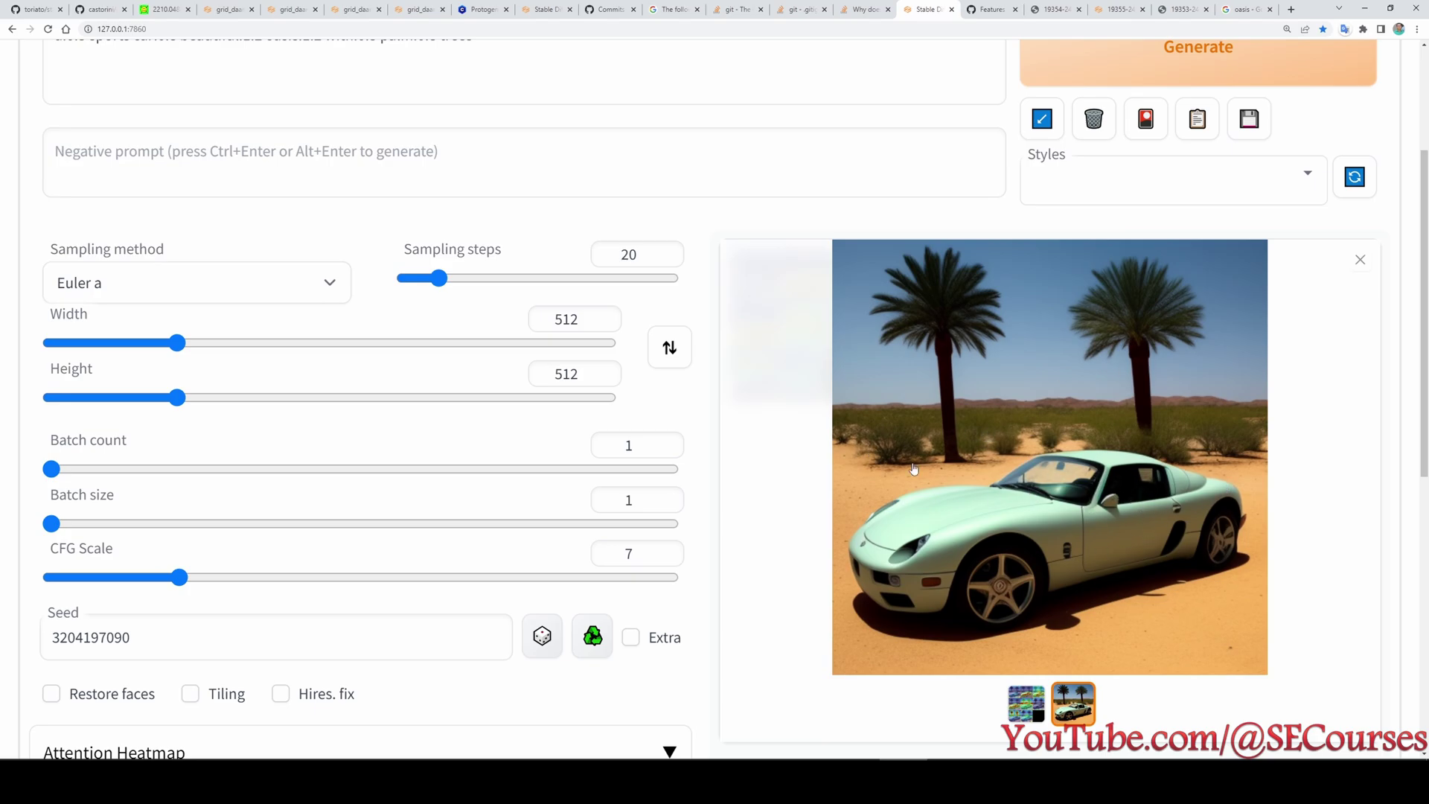
# Raise the Attention Heatmap's Heatmap blend alpha slider toward its maximum
pyautogui.scroll(-2, 916, 472)
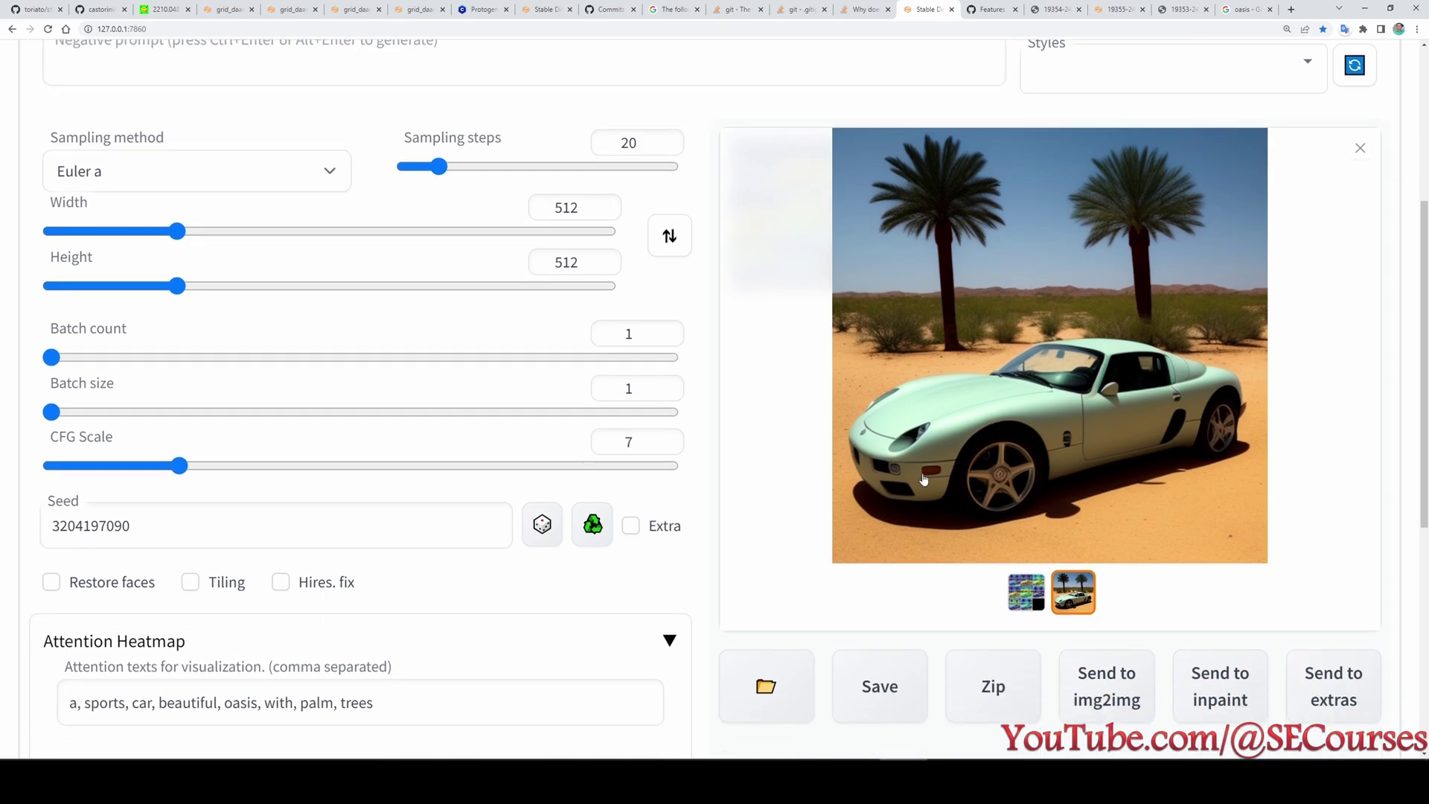
pyautogui.scroll(1, 906, 453)
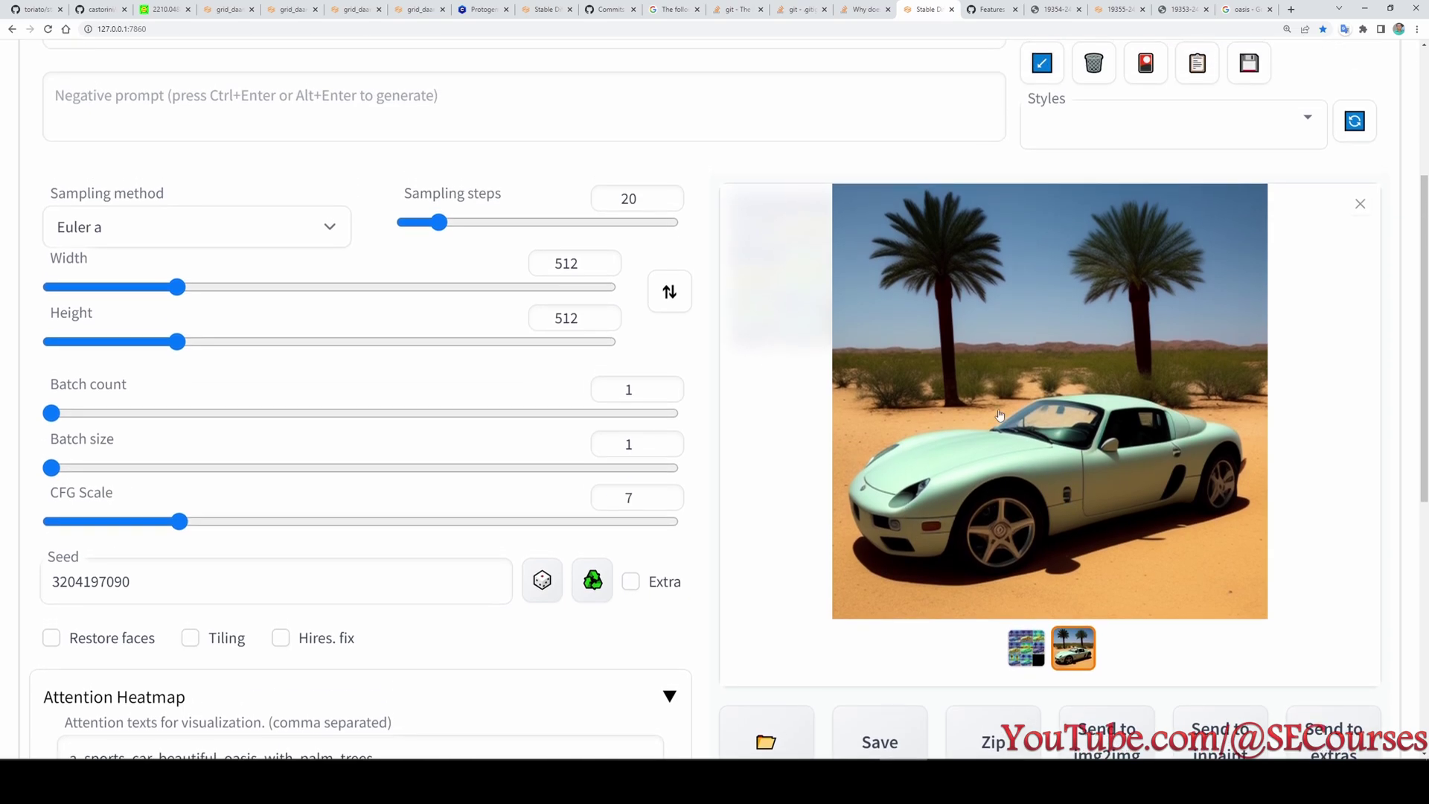
pyautogui.scroll(-2, 521, 446)
pyautogui.scroll(-3, 522, 446)
pyautogui.scroll(1, 473, 604)
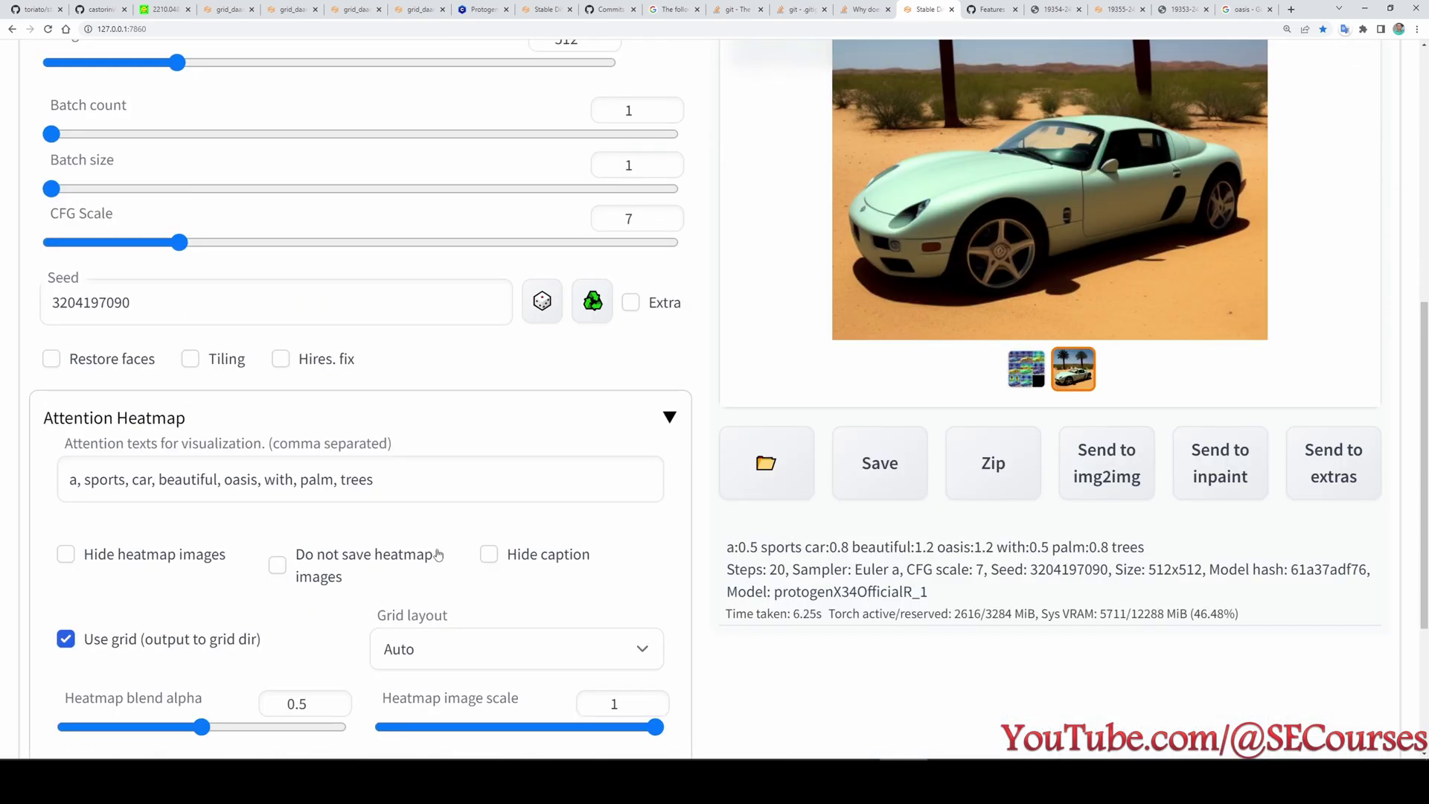
pyautogui.scroll(-1, 473, 604)
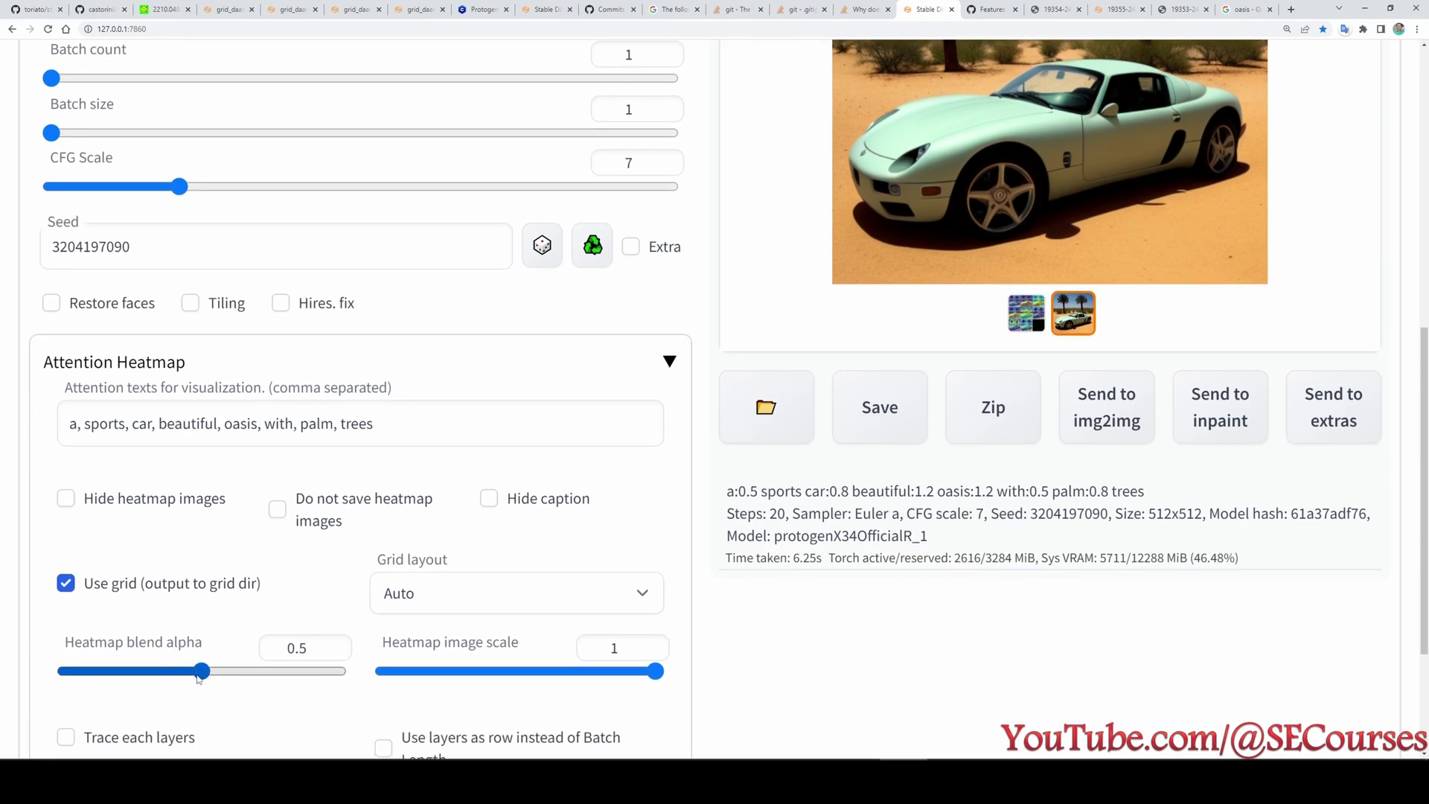
pyautogui.moveTo(200, 673); pyautogui.dragTo(344, 672)
# Regenerate to get a per-word grid with nearly opaque heatmaps
pyautogui.scroll(7, 1109, 305)
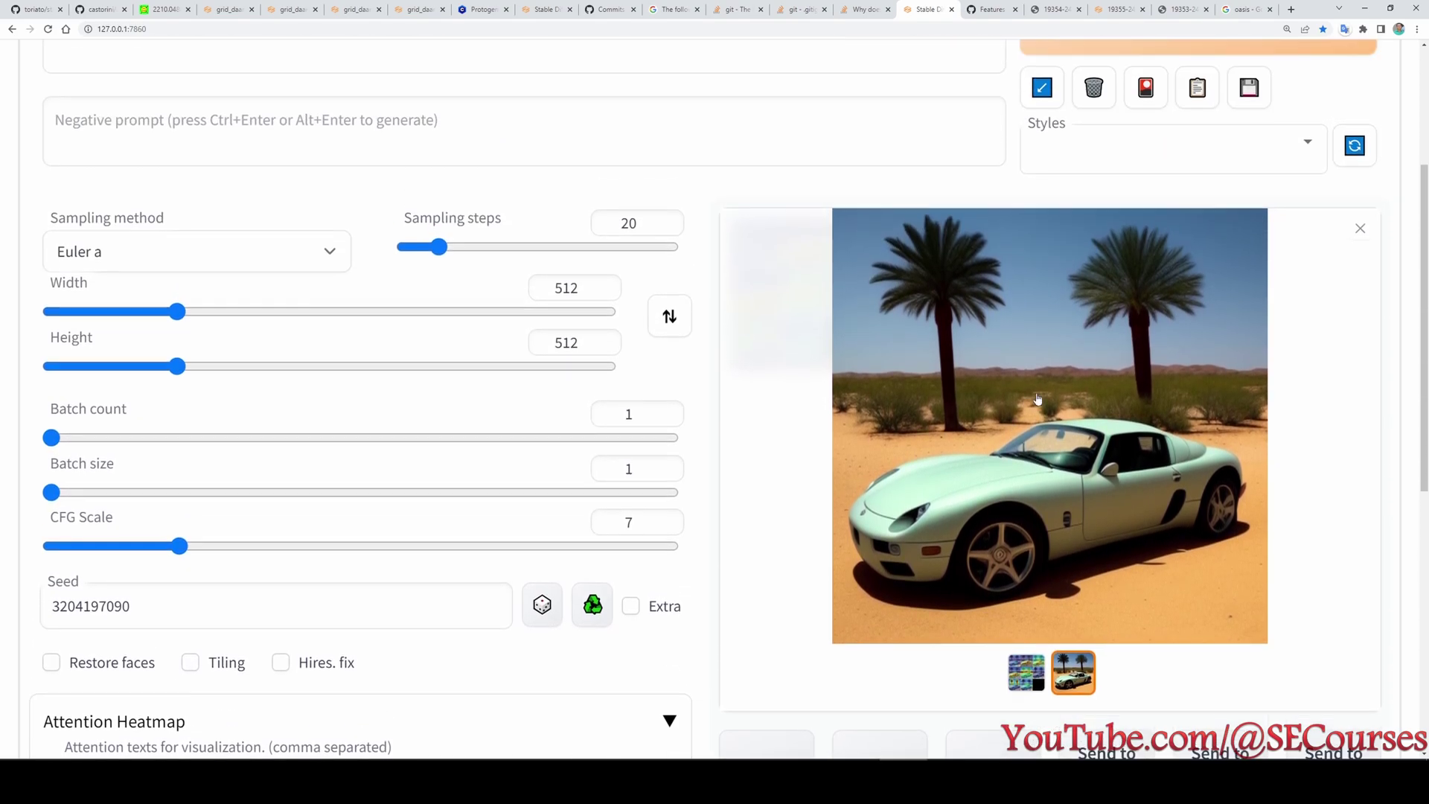
pyautogui.click(1114, 78)
pyautogui.scroll(-2, 1159, 470)
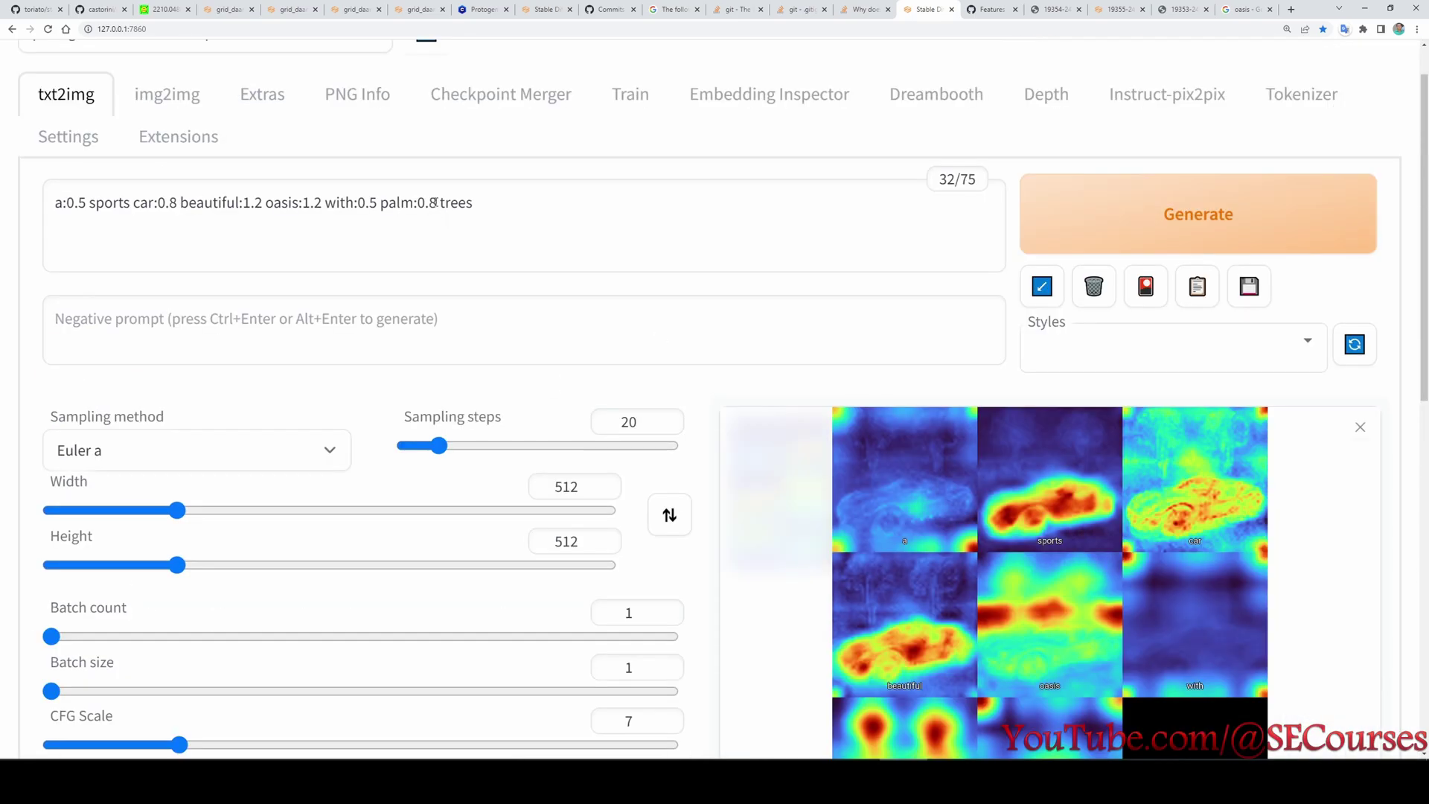
# Remove palm:0.8 from the prompt and generate a new image
pyautogui.moveTo(438, 202); pyautogui.dragTo(380, 202)
pyautogui.press('BackSpace')
pyautogui.click(1183, 227)
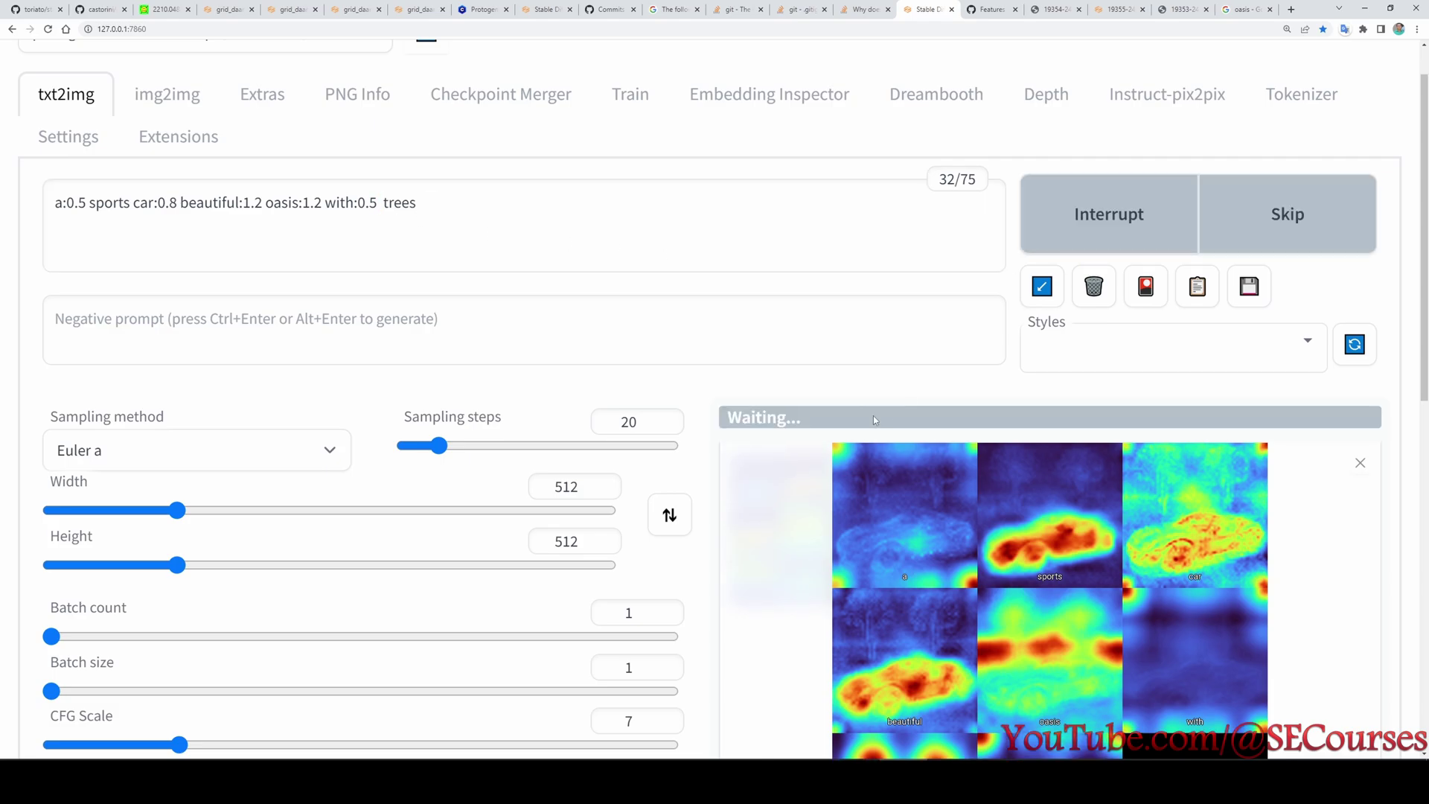
# Check the new heatmap grid, then return to the convertible under leafy trees
pyautogui.scroll(-3, 874, 420)
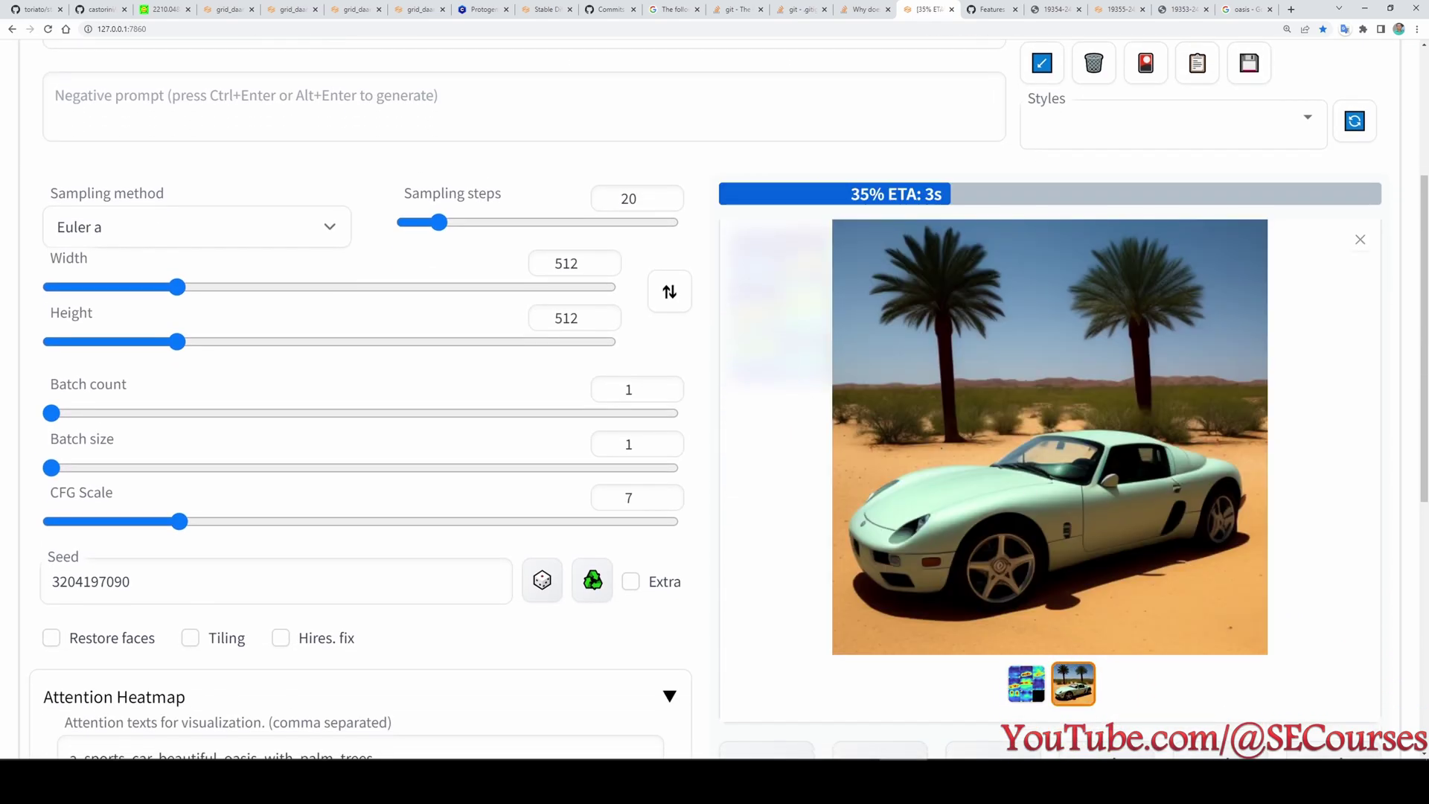
pyautogui.scroll(4, 1086, 507)
pyautogui.scroll(-2, 1086, 507)
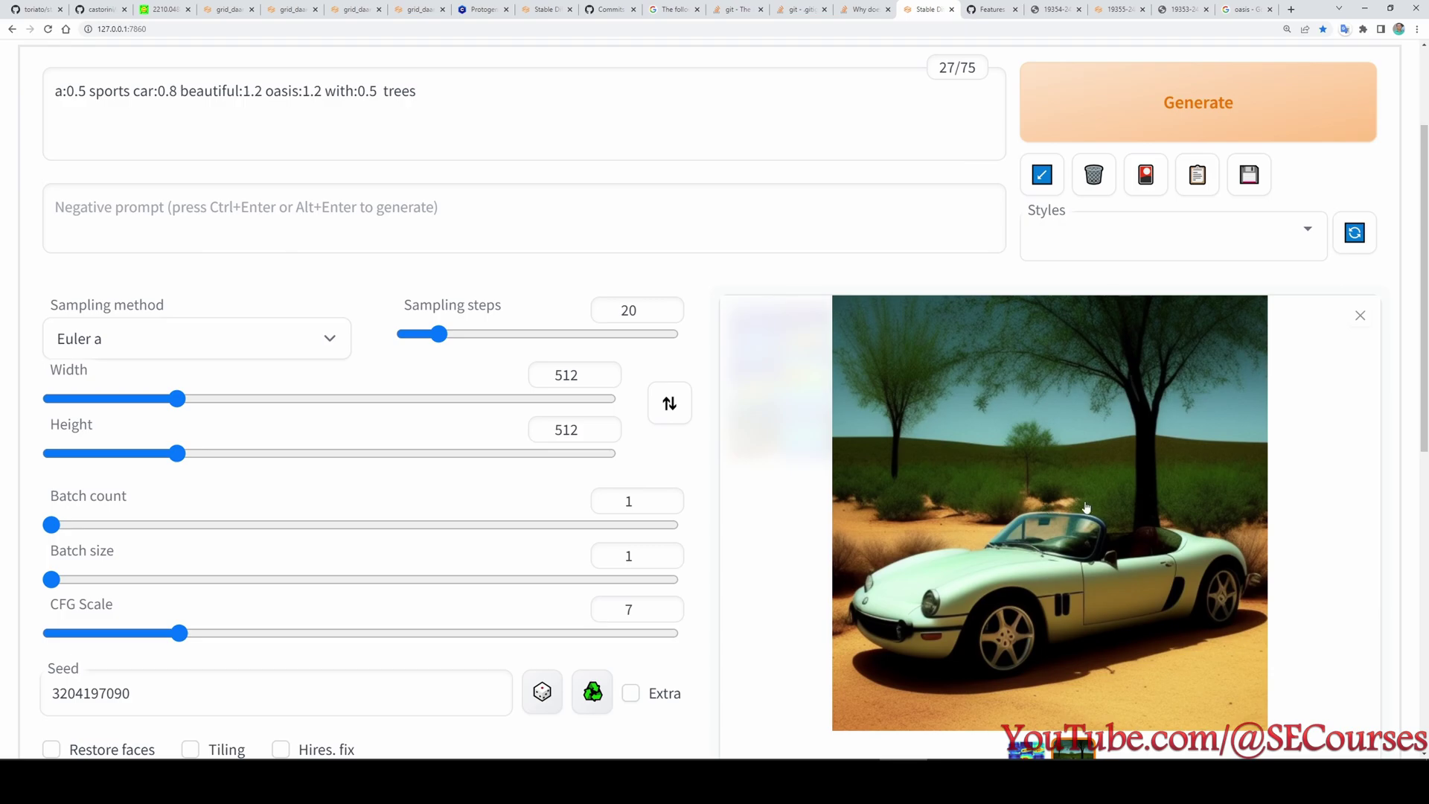
pyautogui.scroll(-2, 1086, 507)
pyautogui.scroll(1, 1086, 506)
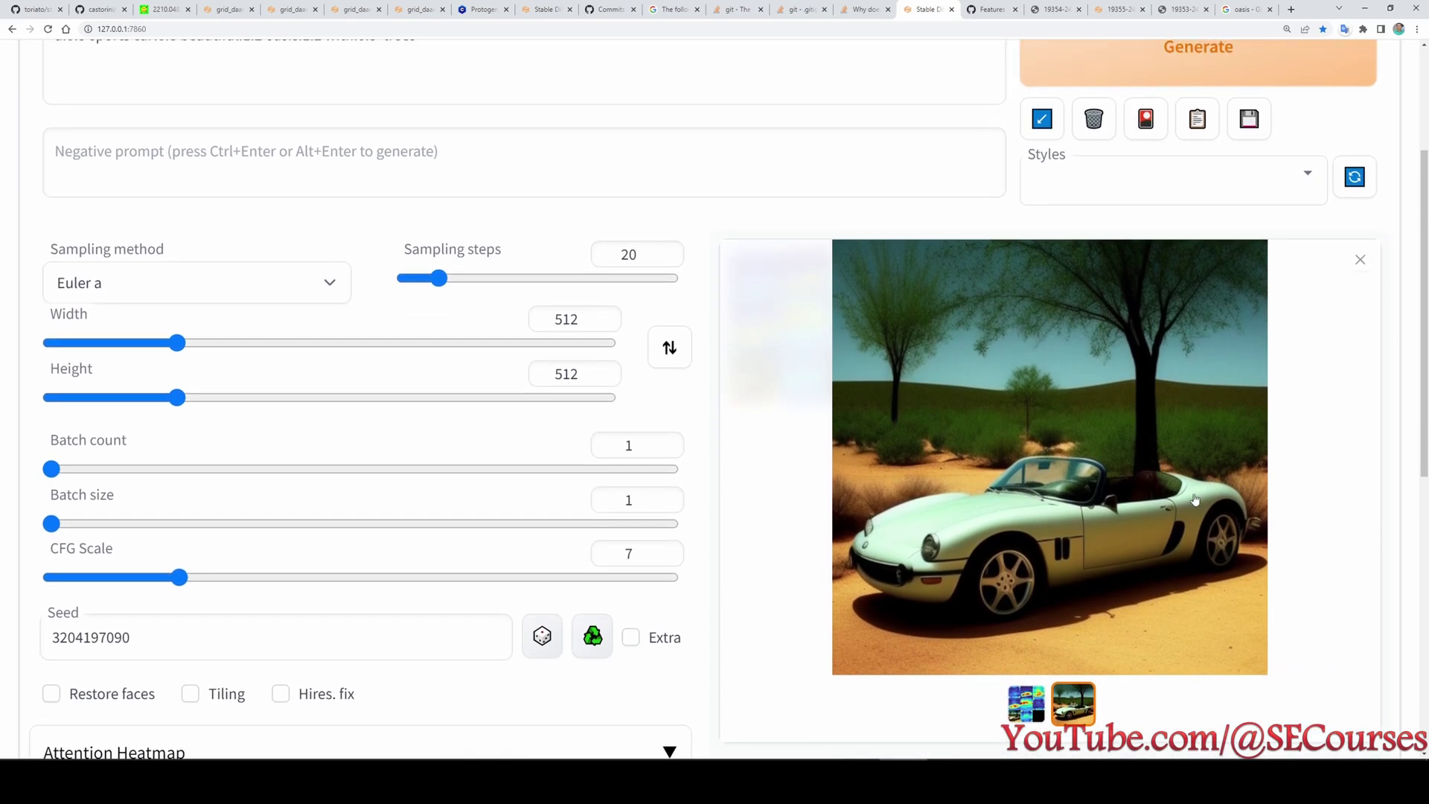
pyautogui.click(1026, 700)
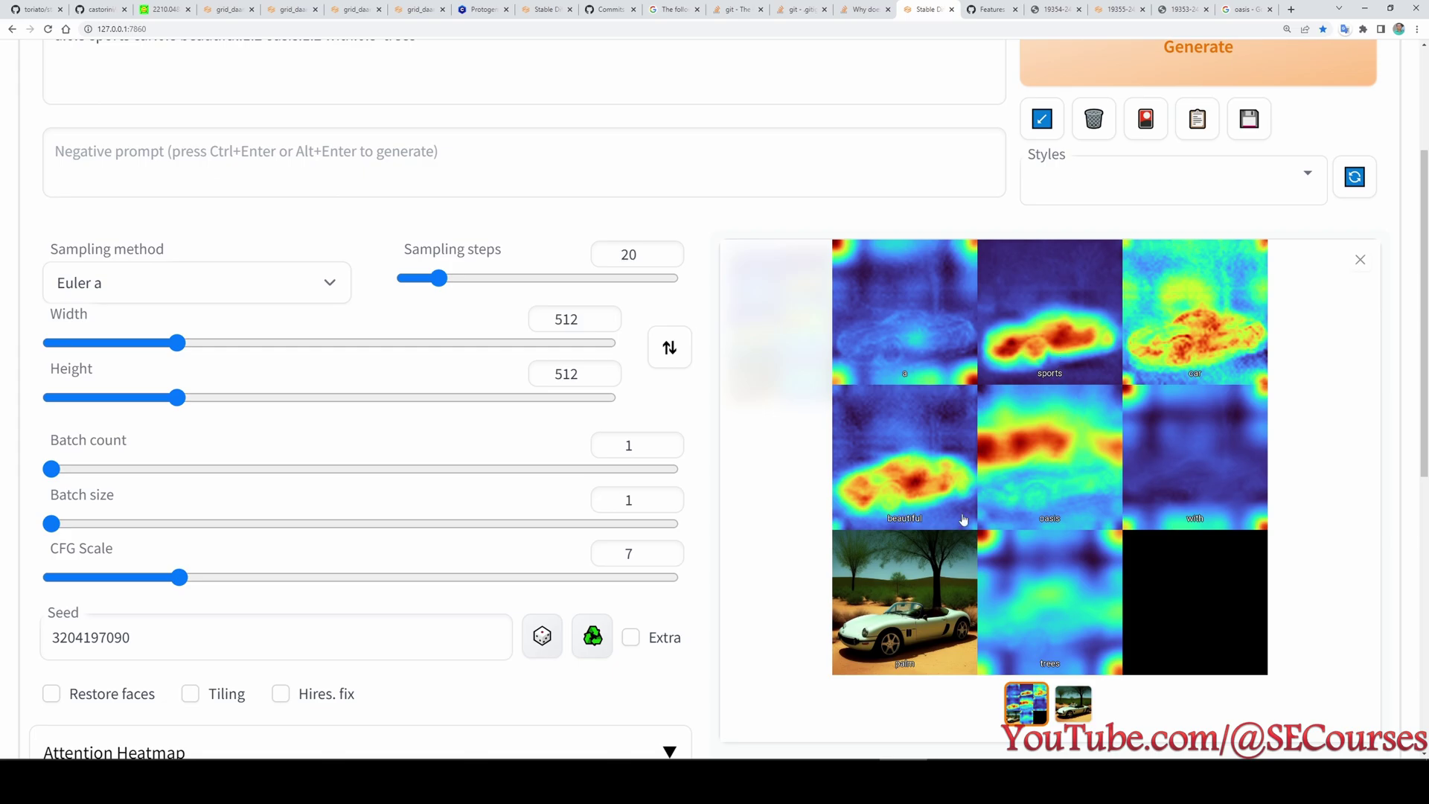
pyautogui.click(1359, 256)
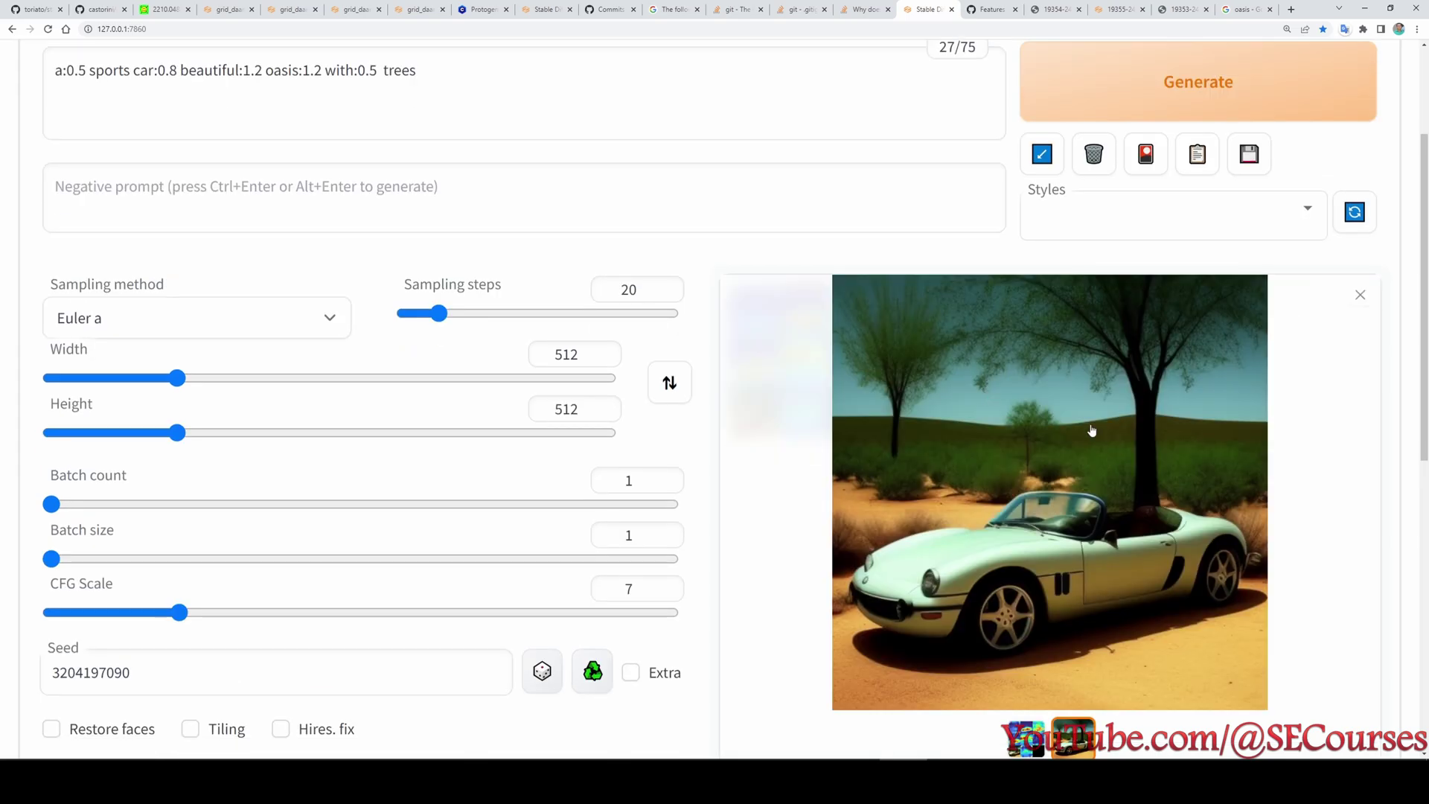
# Restore palm:0.8 in the prompt, drop trees from the end, and generate
pyautogui.scroll(2, 521, 298)
pyautogui.click(448, 191)
pyautogui.hotkey('ctrl', 'Left')
pyautogui.press('Left')
pyautogui.write('palm:0.8')
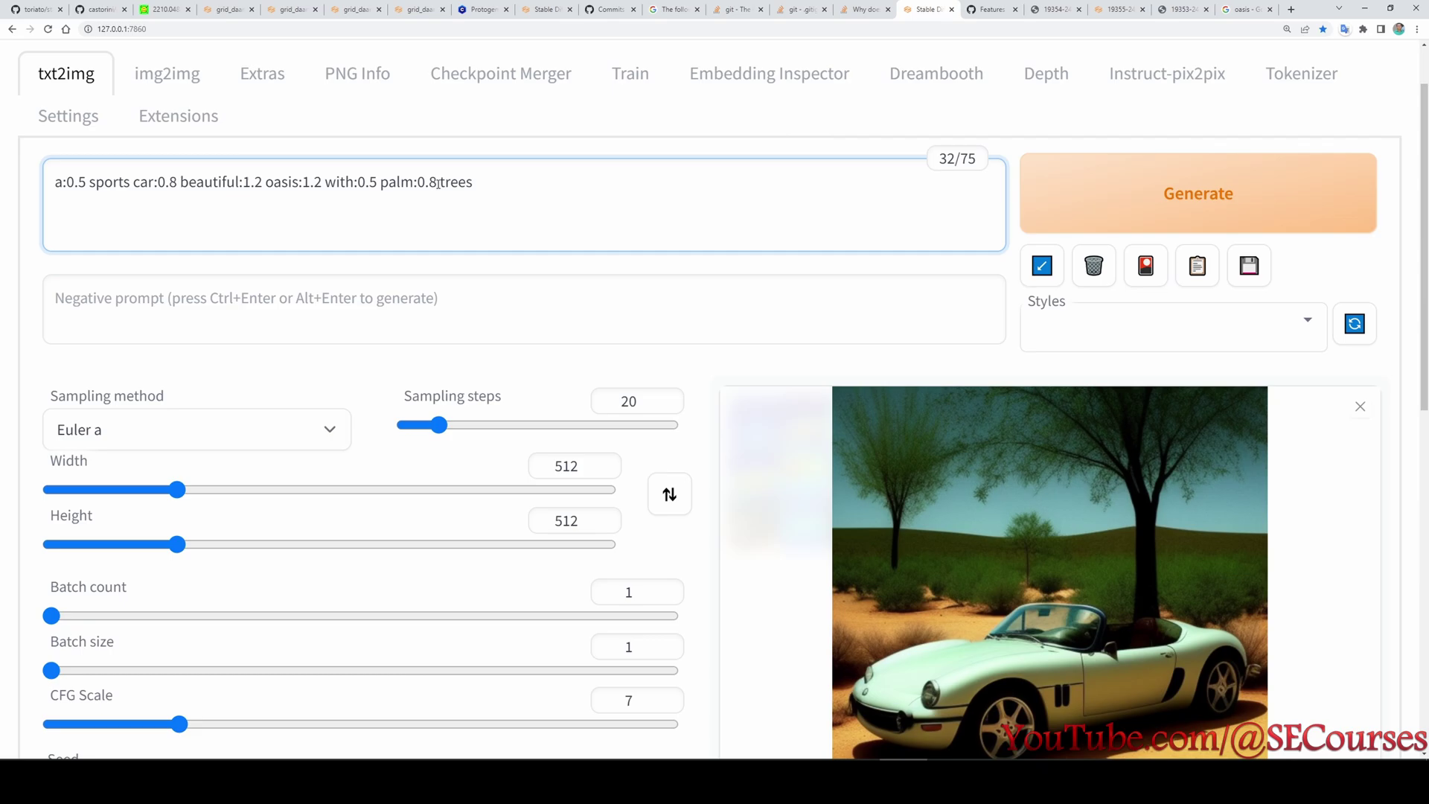
pyautogui.hotkey('ctrl', 'shift', 'Left')
pyautogui.hotkey('shift', 'End')
pyautogui.press('Delete')
pyautogui.click(1109, 209)
# Glance at the heatmap grid, then show the convertible under two palm trees
pyautogui.scroll(-3, 1110, 372)
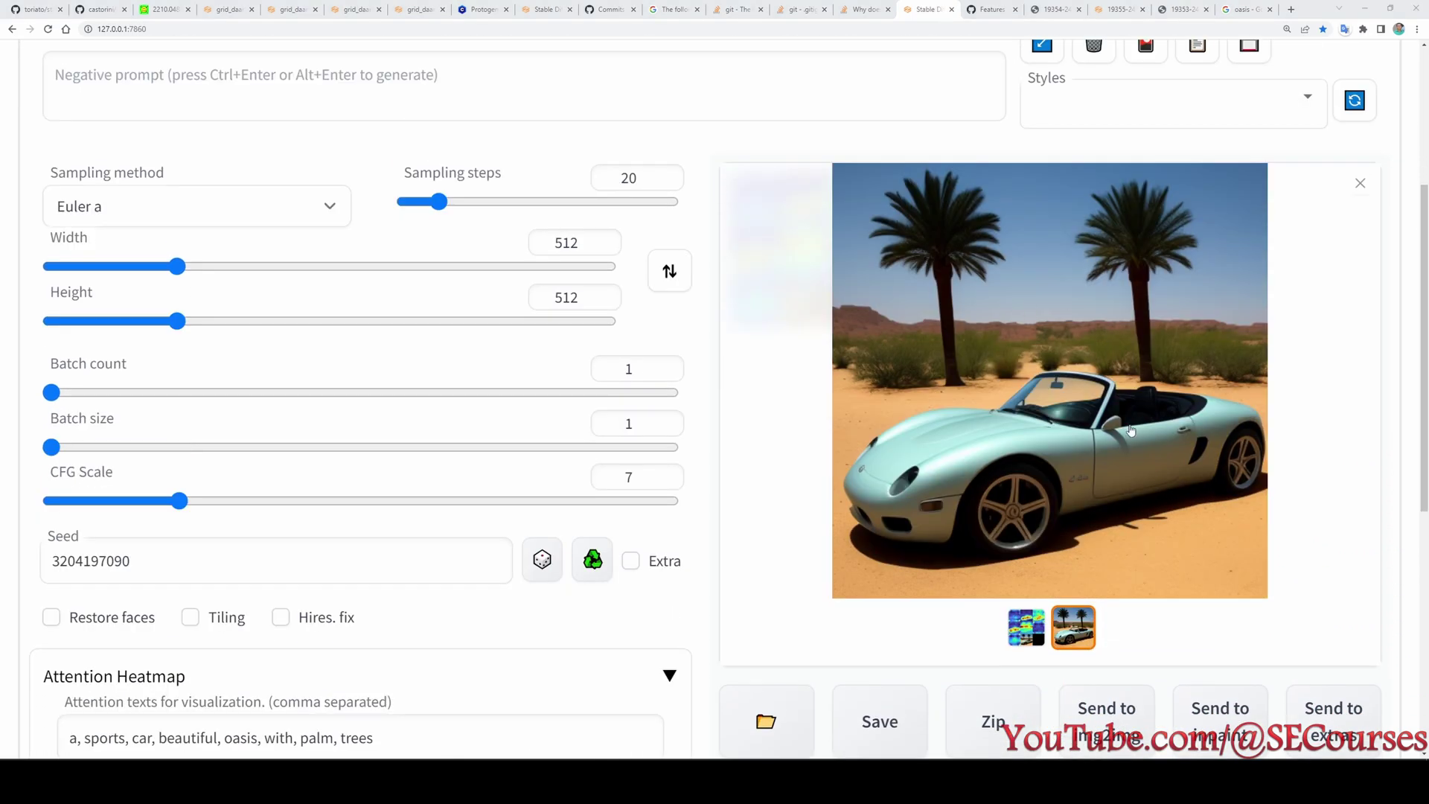
pyautogui.click(1027, 627)
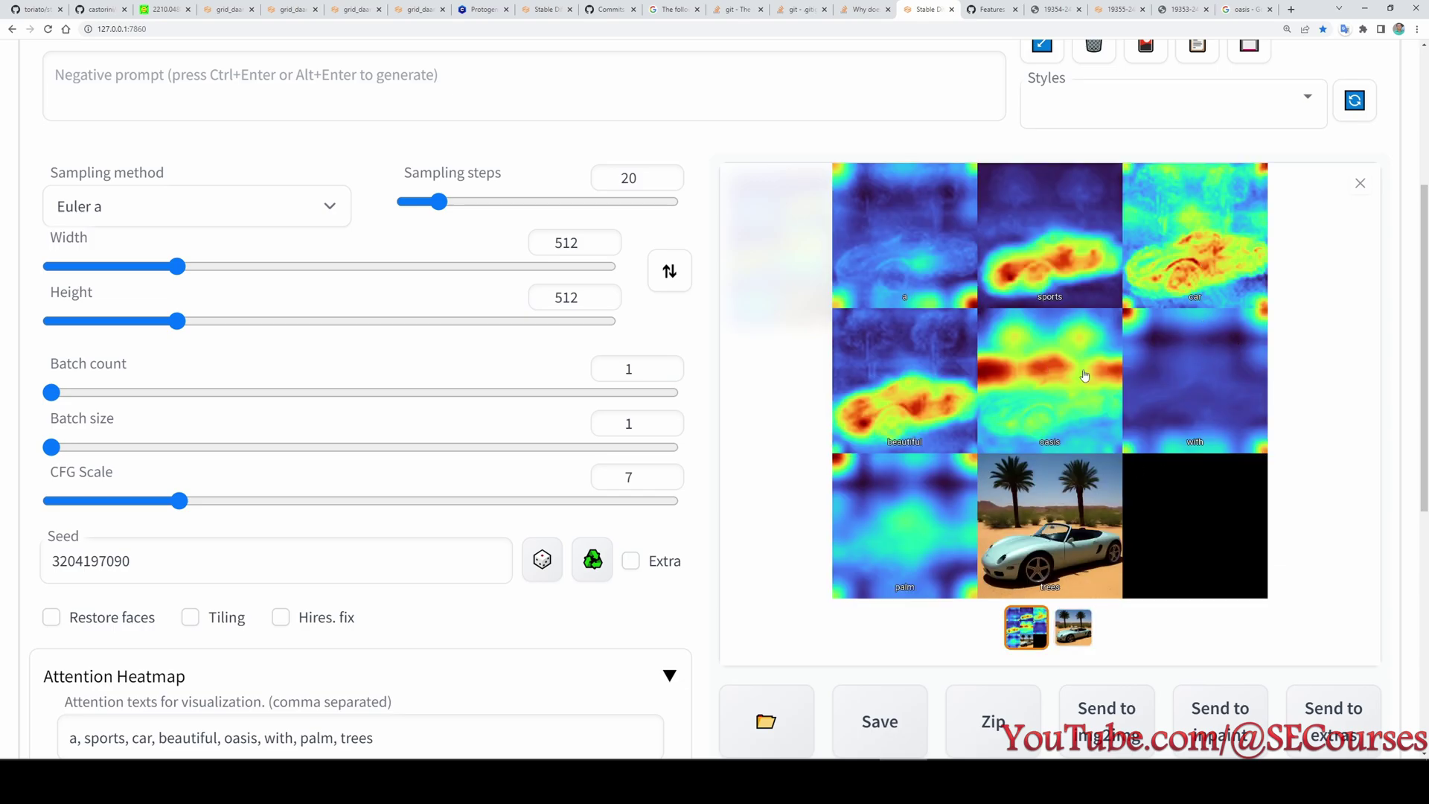
pyautogui.click(1073, 627)
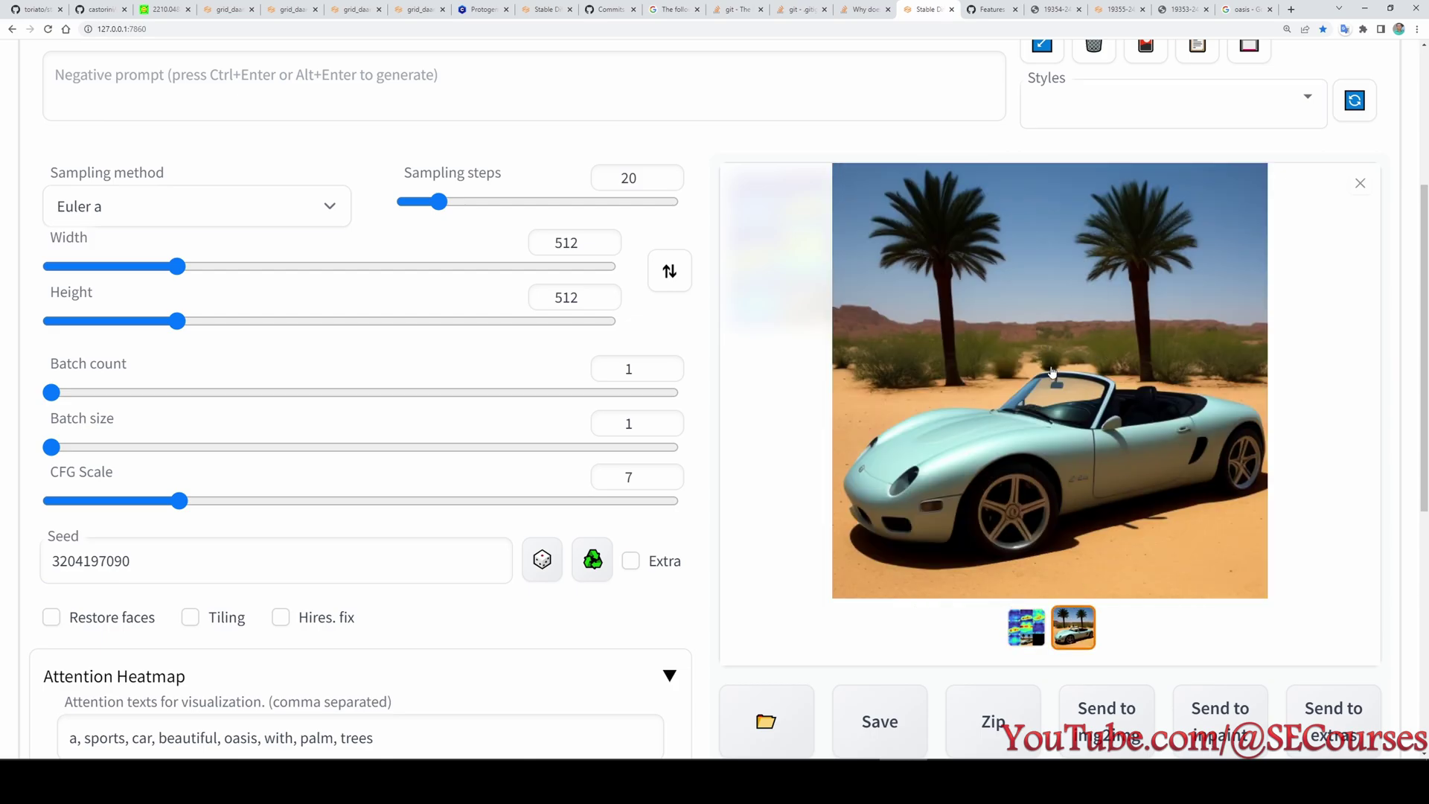
# Delete with:0.5 and its extra space from the prompt, then generate with Ctrl+Enter
pyautogui.scroll(1, 1122, 457)
pyautogui.scroll(3, 1122, 457)
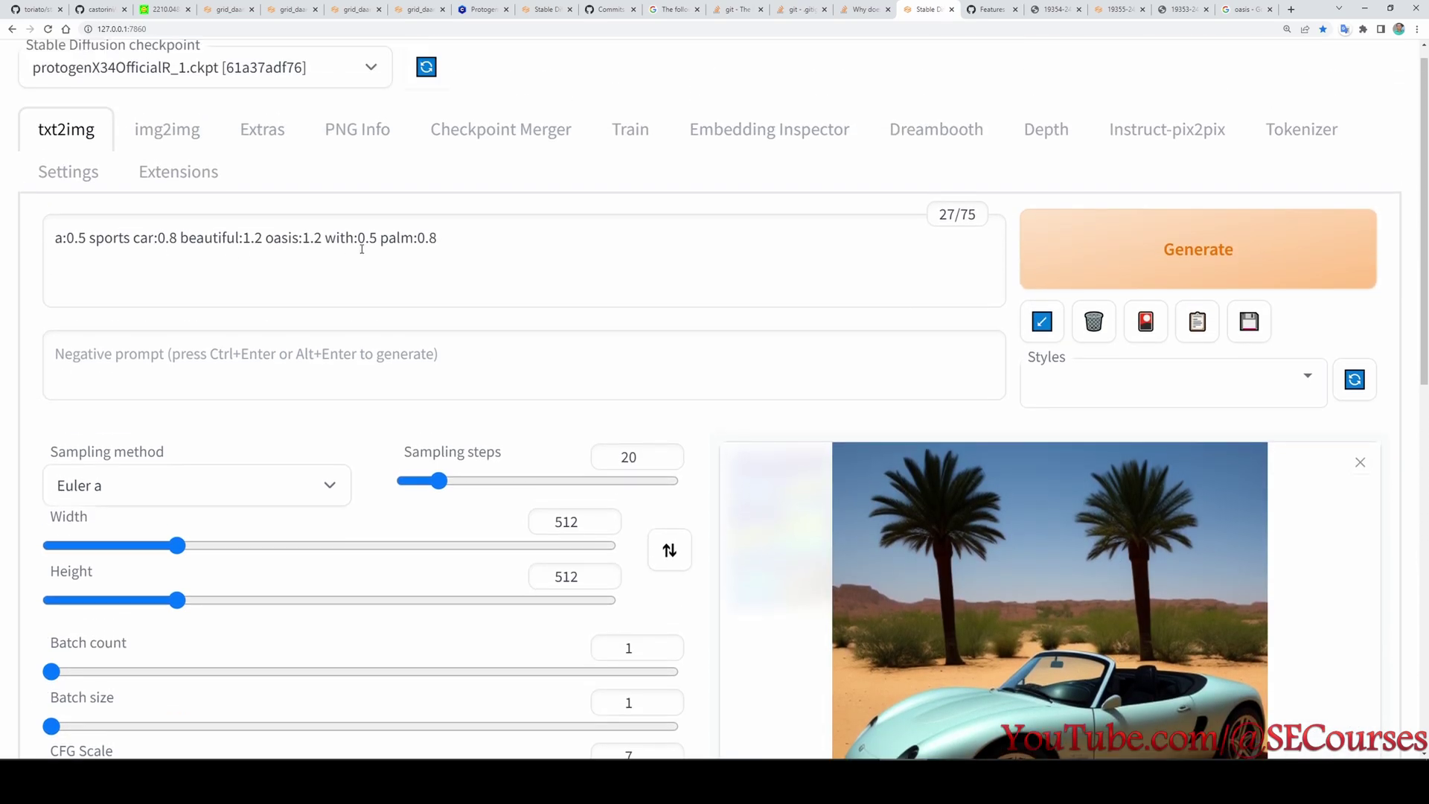
pyautogui.moveTo(377, 240); pyautogui.dragTo(325, 239)
pyautogui.press('BackSpace')
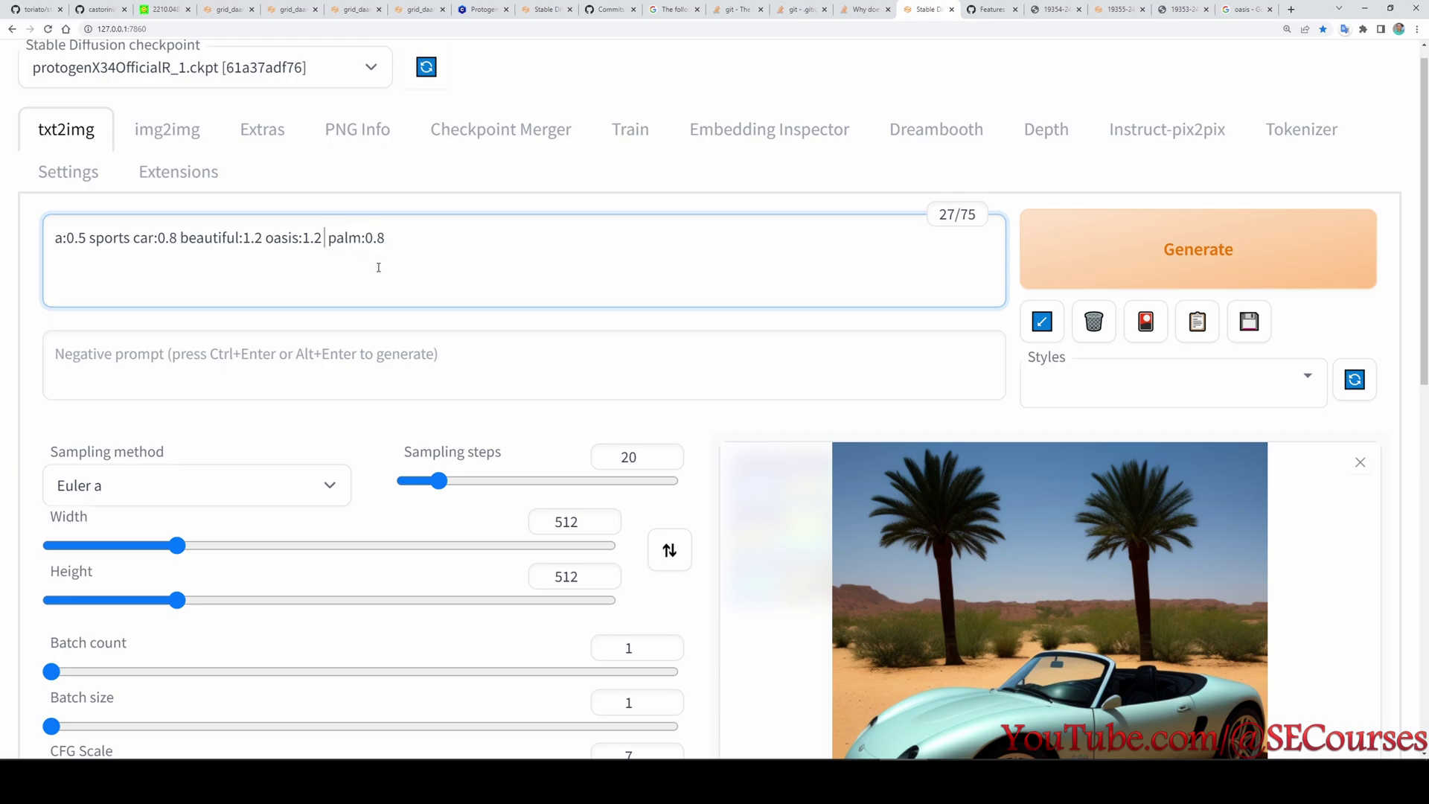
pyautogui.press('BackSpace')
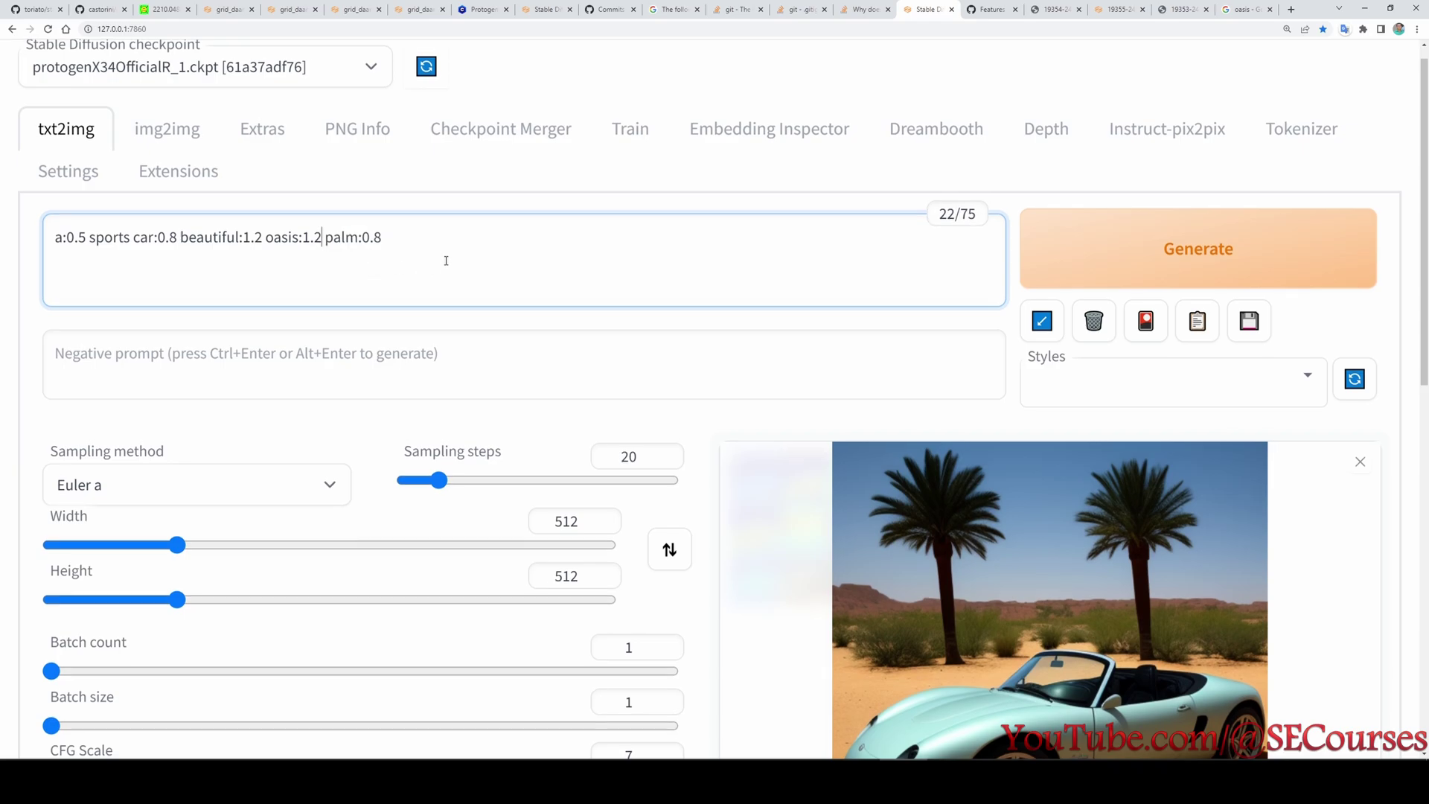
pyautogui.scroll(-1, 416, 224)
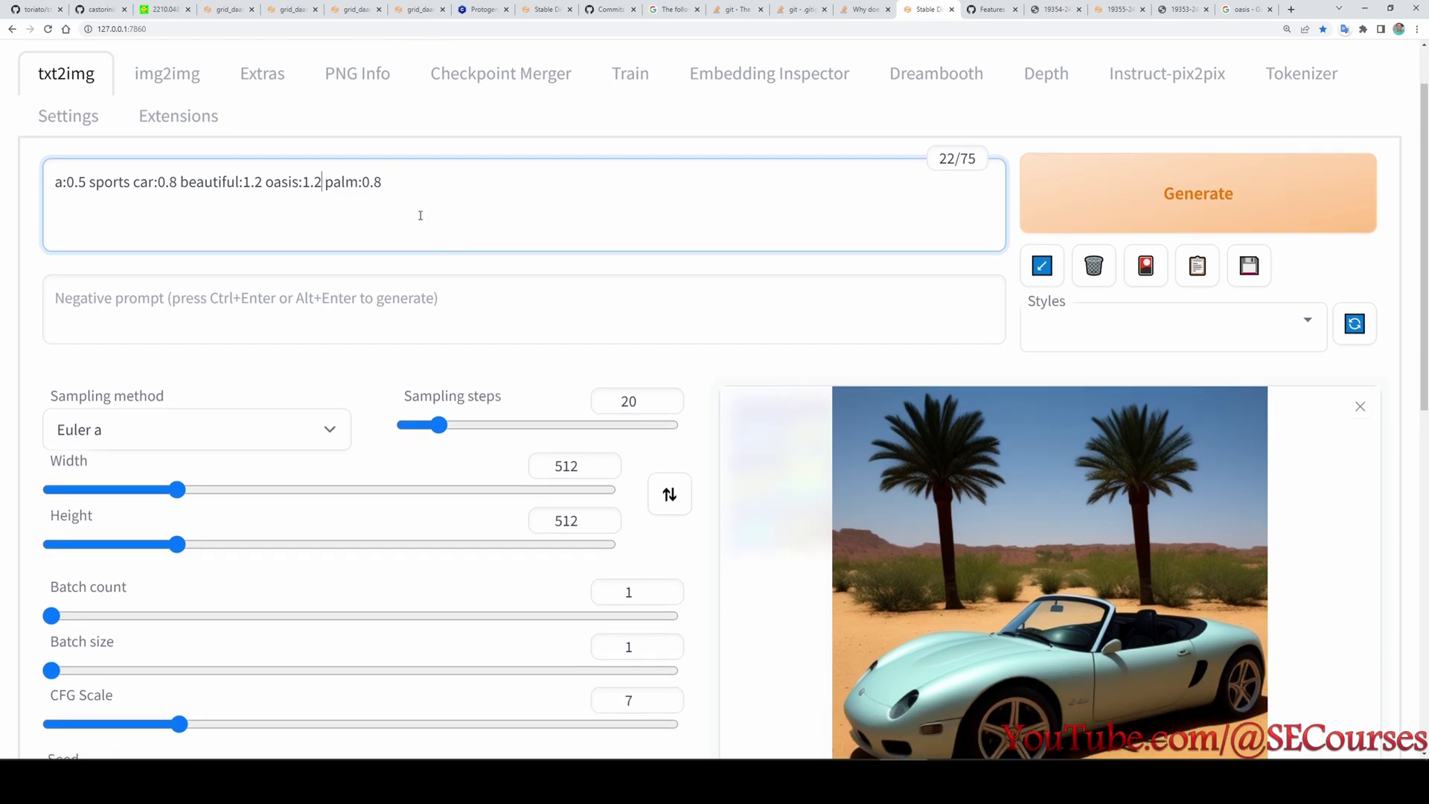
pyautogui.hotkey('ctrl', 'Return')
# Open the new per-word heatmap grid full-screen, then close it
pyautogui.scroll(-1, 728, 485)
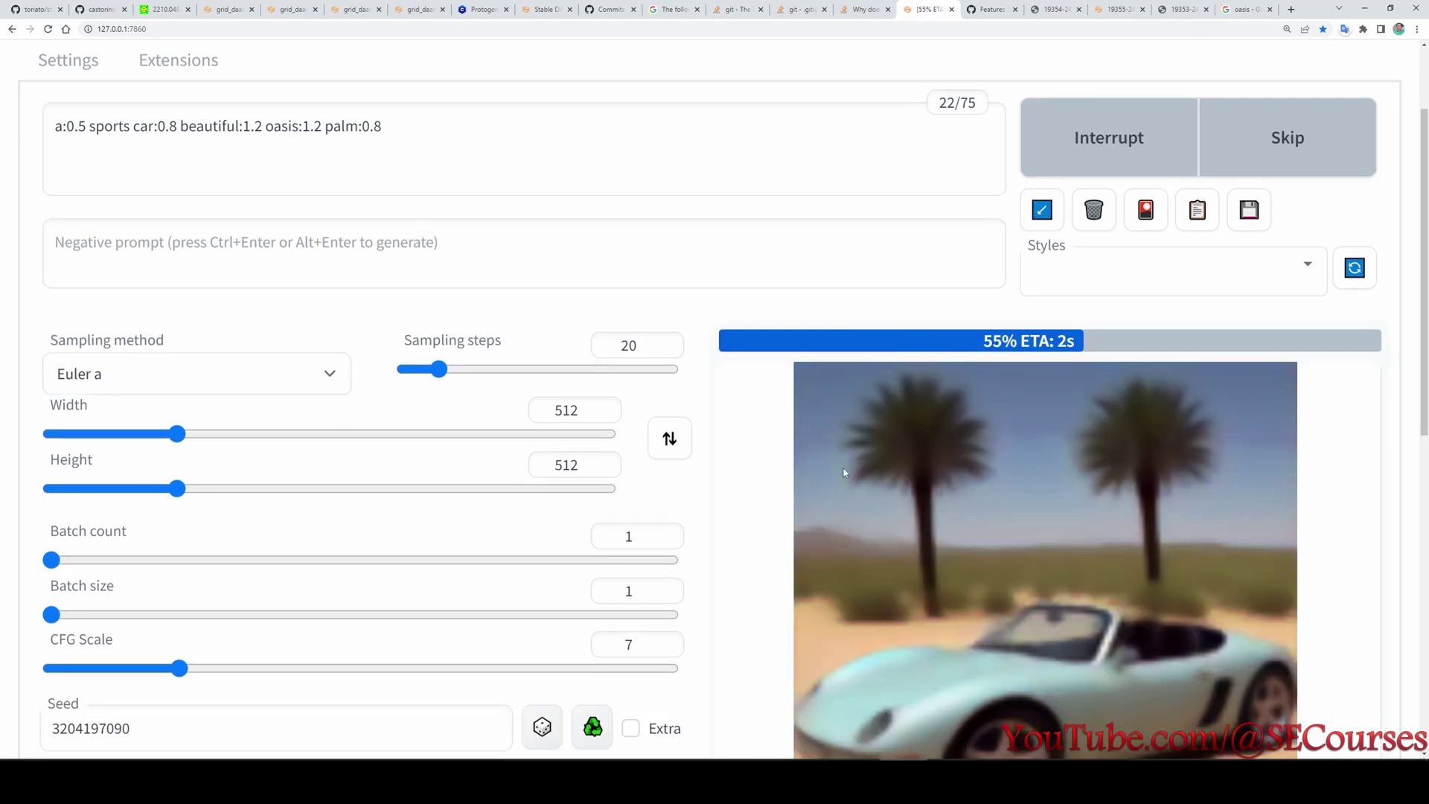
pyautogui.scroll(-2, 843, 472)
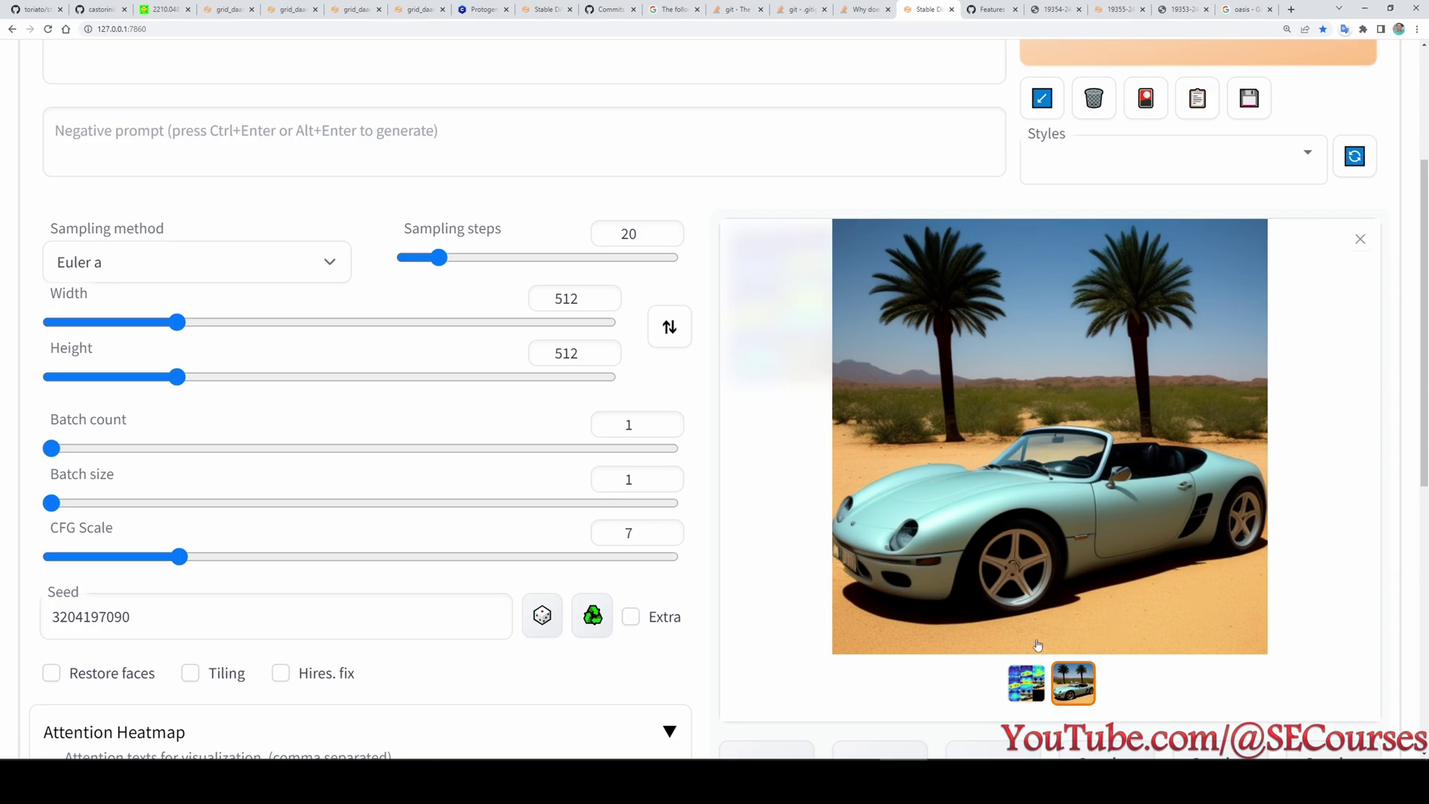
pyautogui.click(1026, 683)
pyautogui.click(1200, 482)
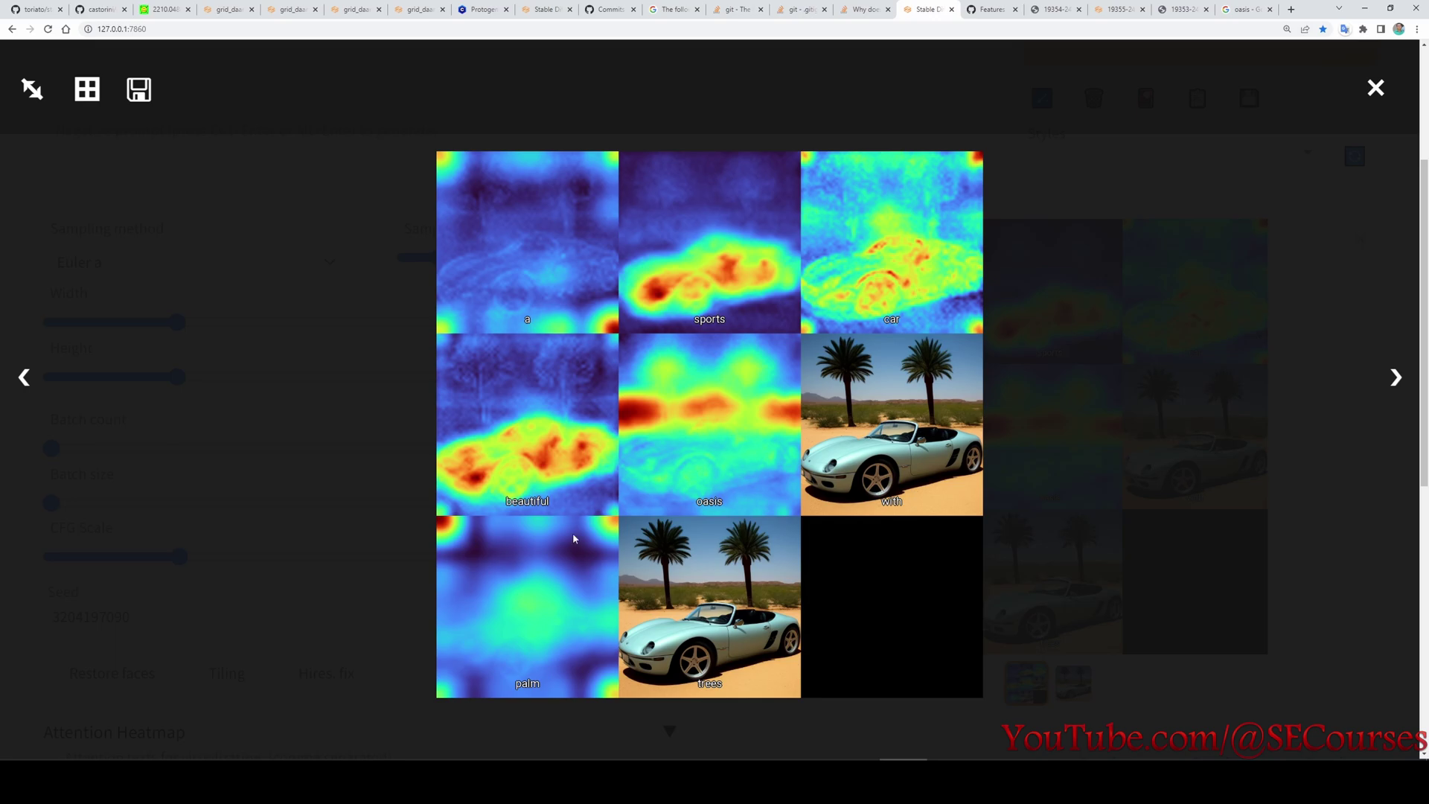
pyautogui.click(1376, 88)
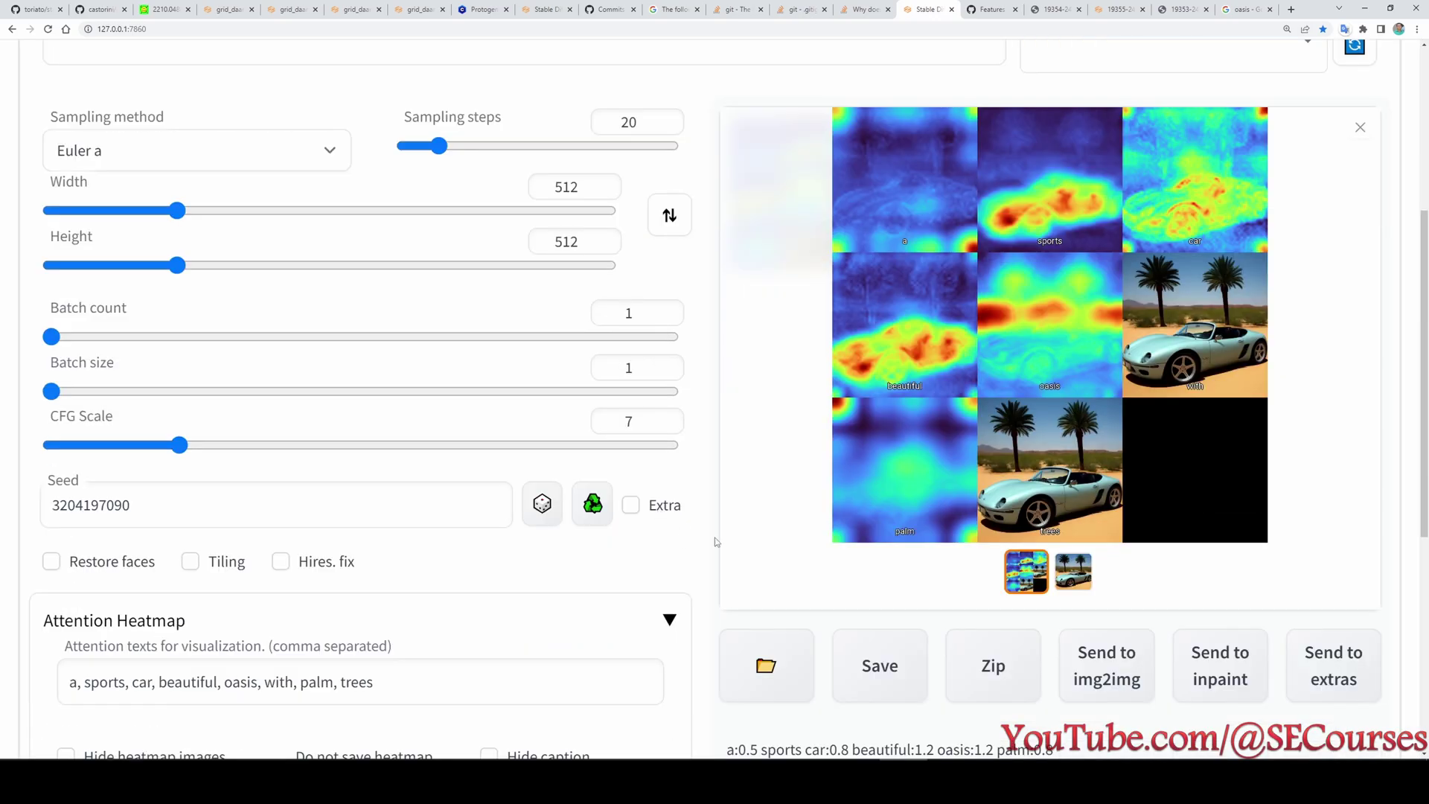
# Compare the single convertible image with its heatmap grid
pyautogui.scroll(-3, 922, 493)
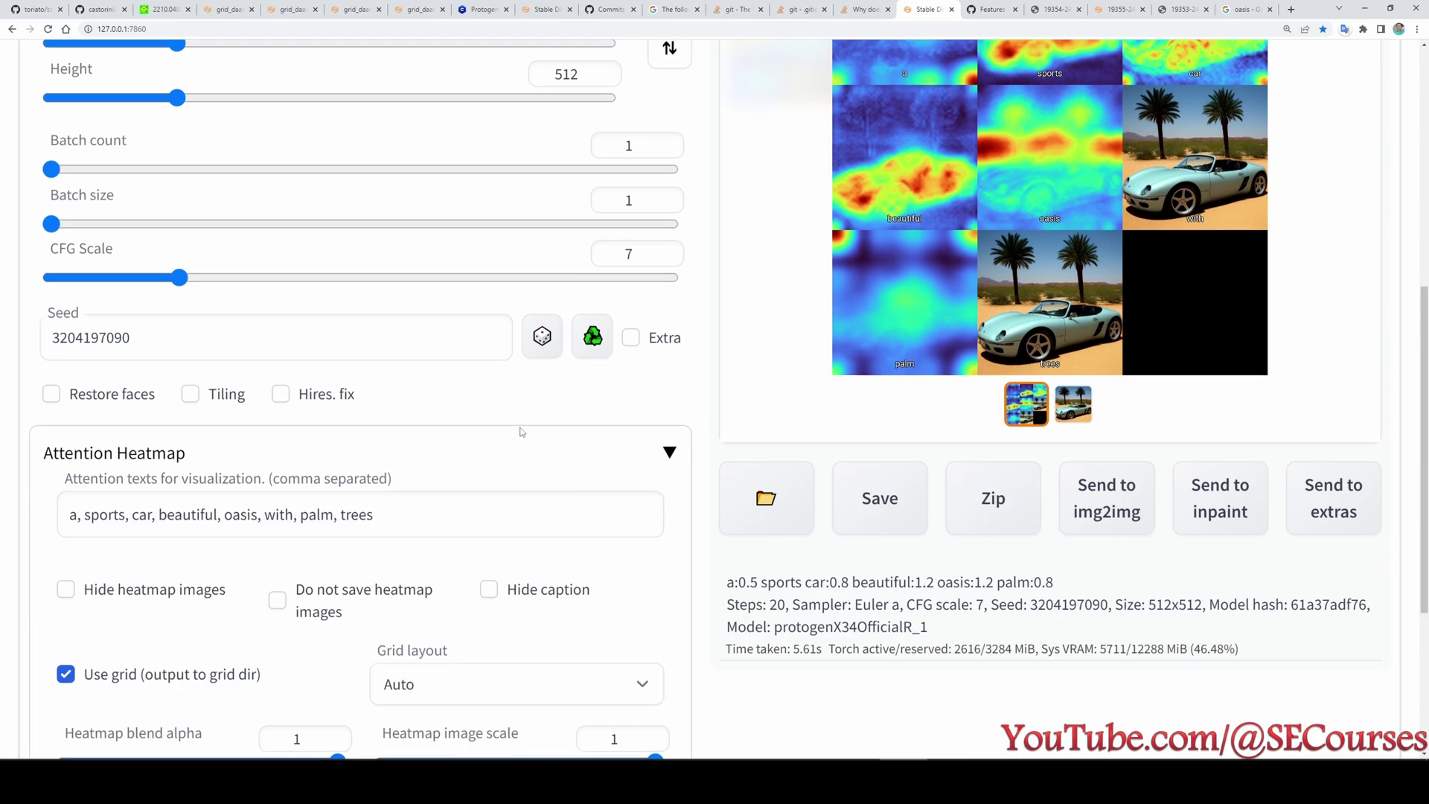
pyautogui.scroll(7, 888, 470)
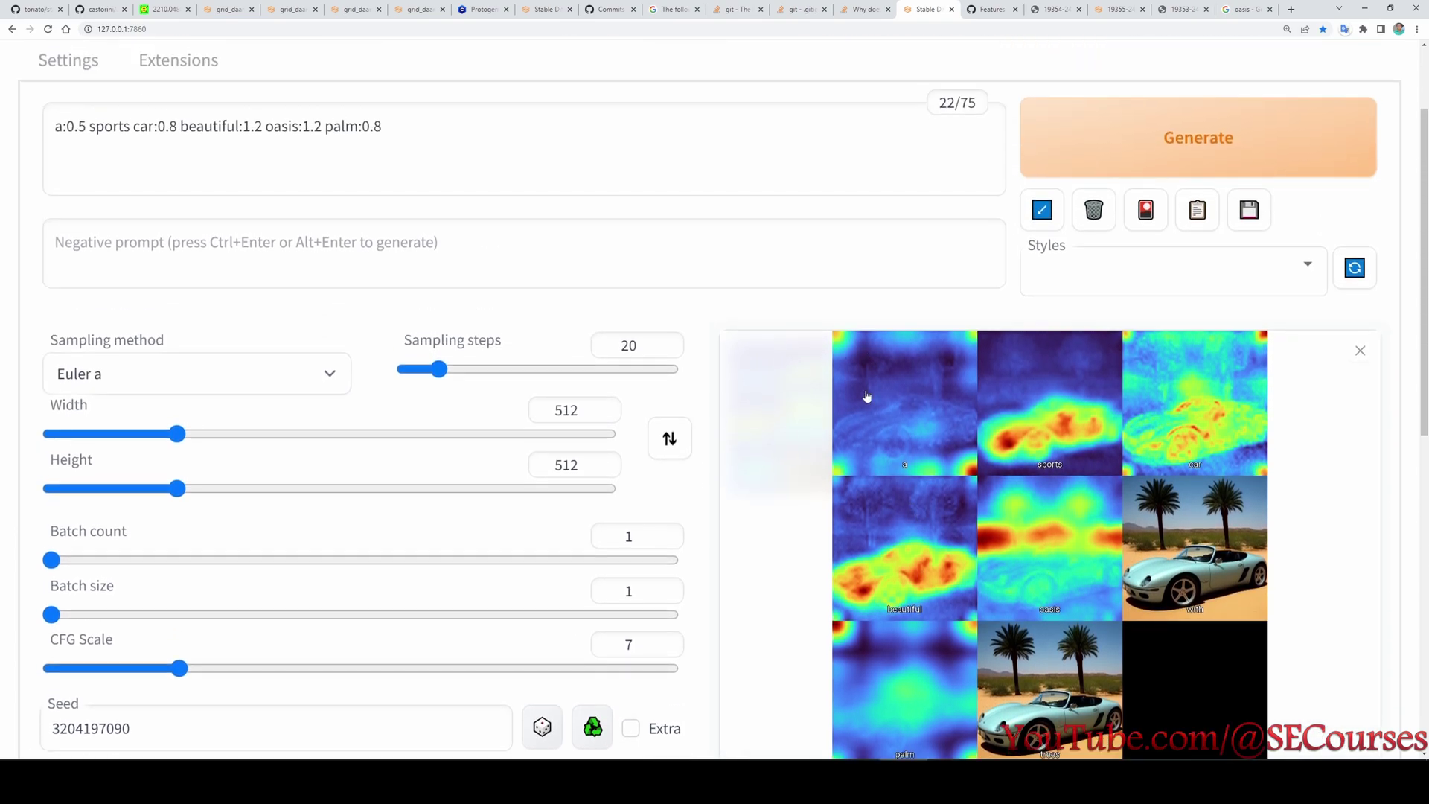
pyautogui.scroll(-3, 967, 501)
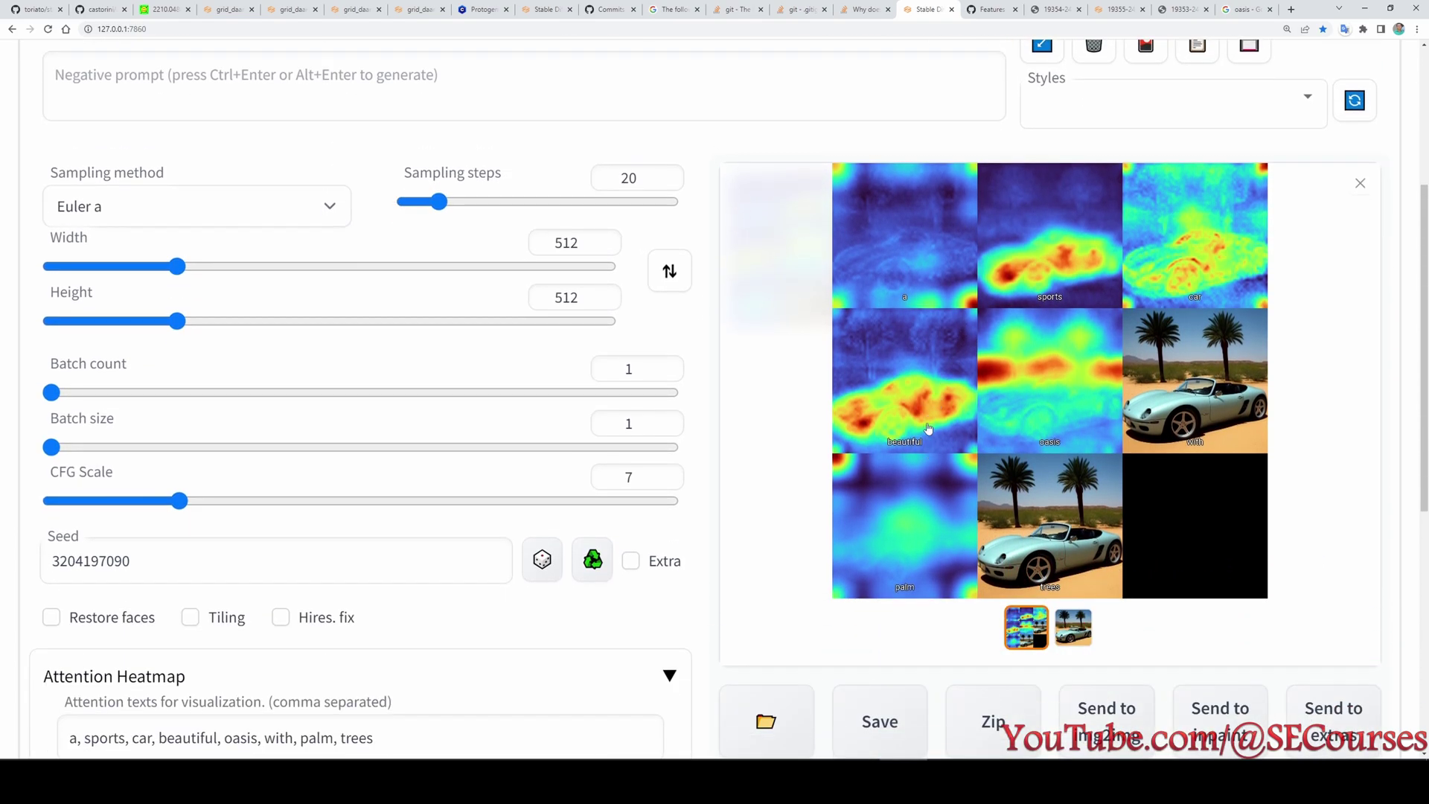
pyautogui.scroll(1, 1163, 458)
pyautogui.click(1073, 679)
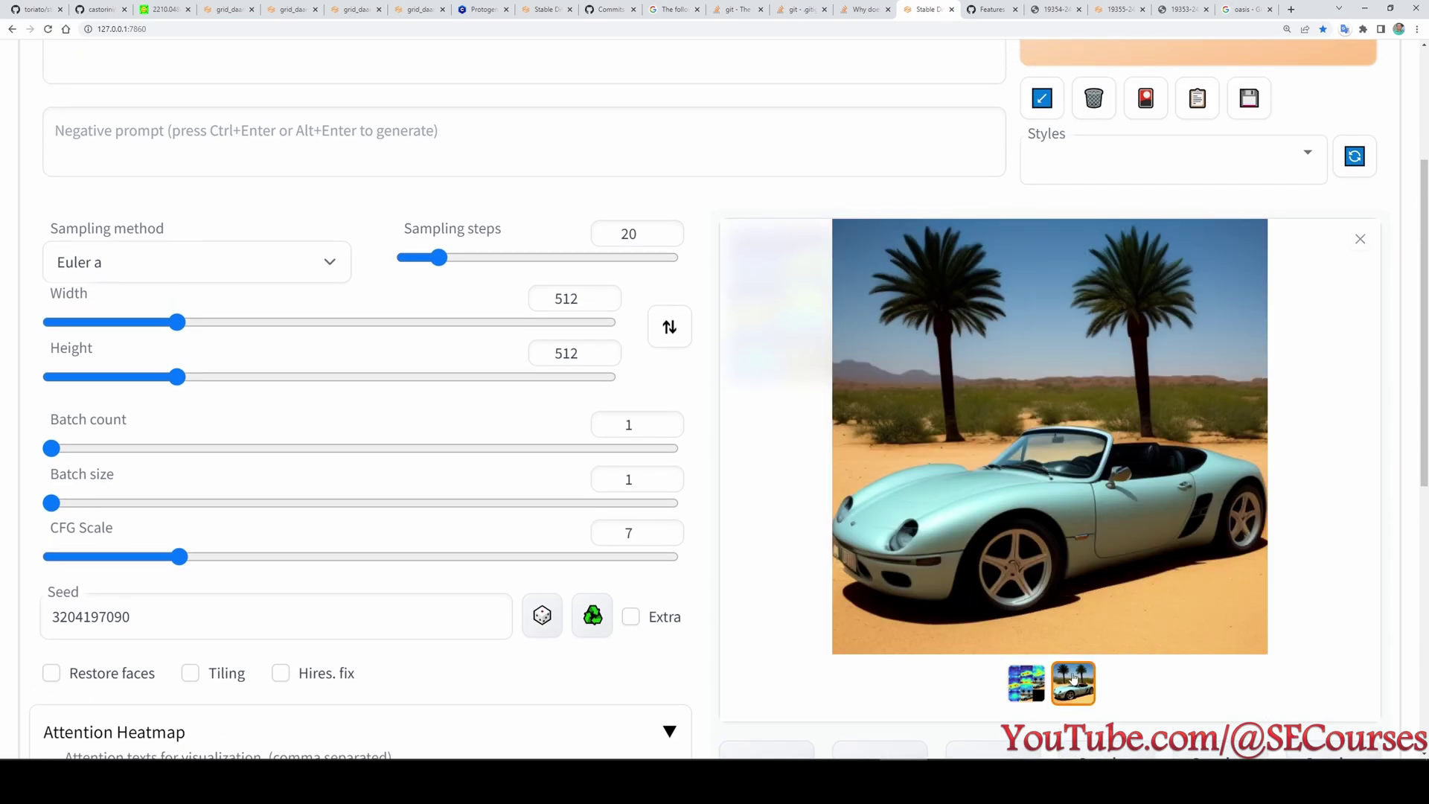
pyautogui.click(1028, 683)
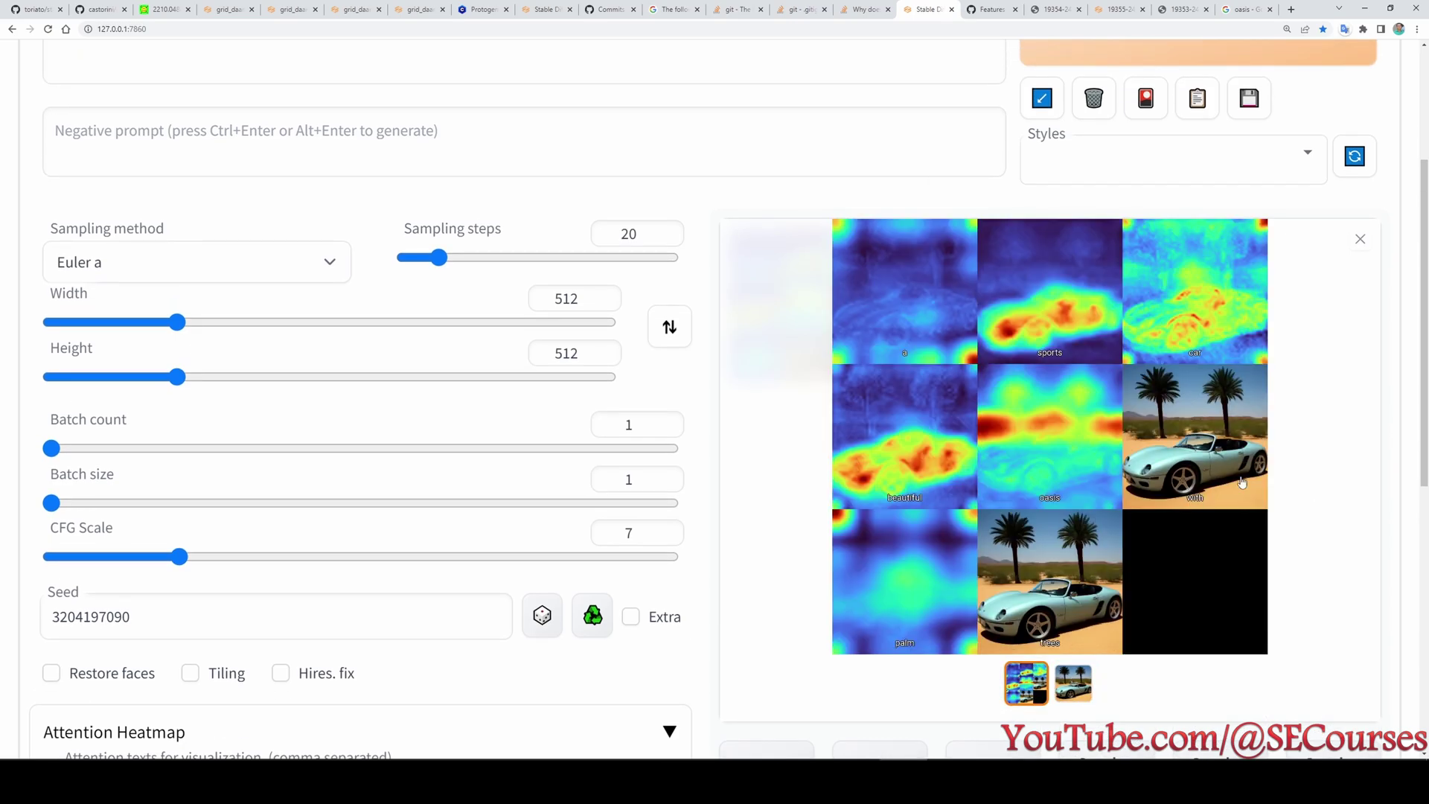
pyautogui.scroll(3, 914, 428)
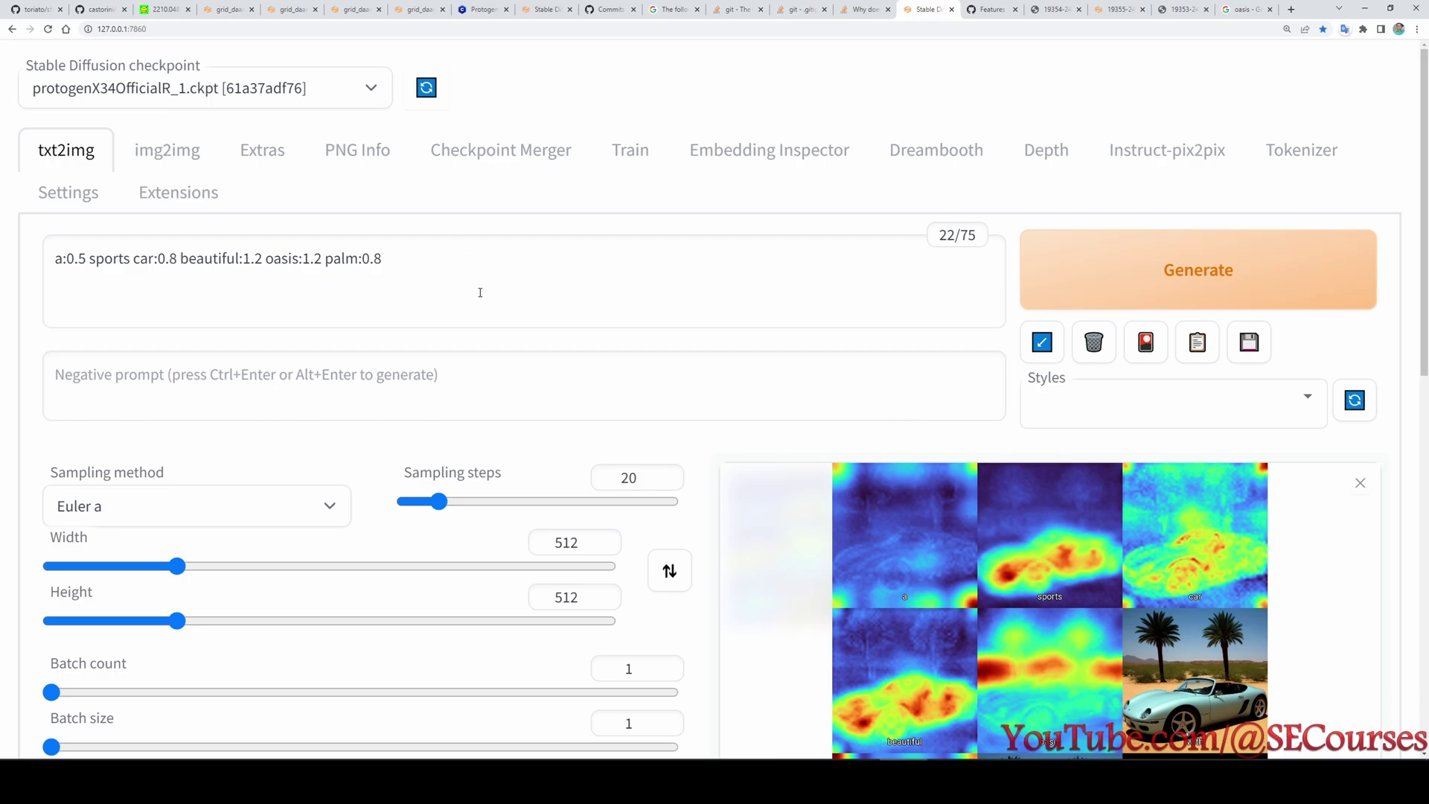
pyautogui.scroll(-1, 480, 292)
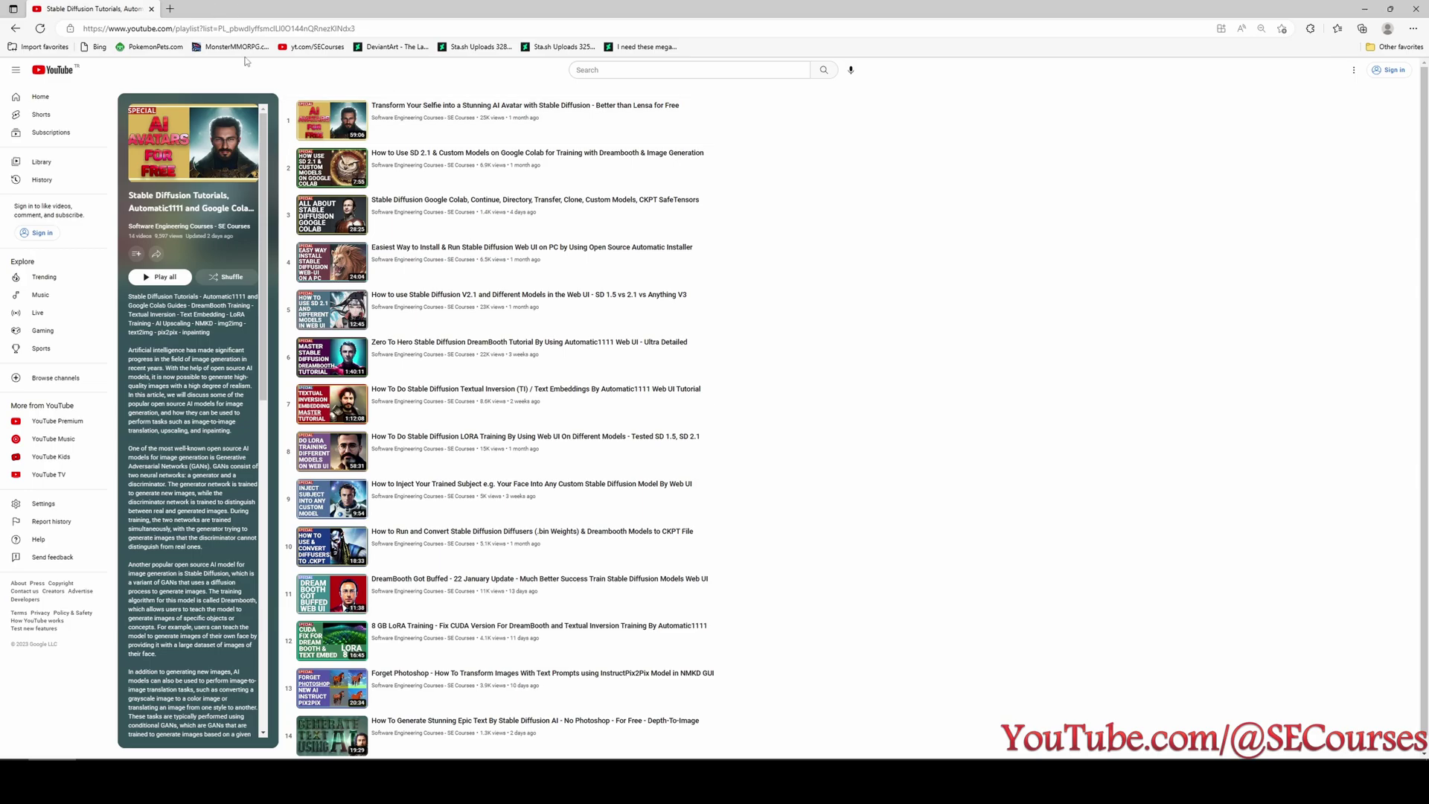
# Play the first playlist video, go to the SE Courses channel, and zoom in
pyautogui.click(416, 108)
pyautogui.click(421, 442)
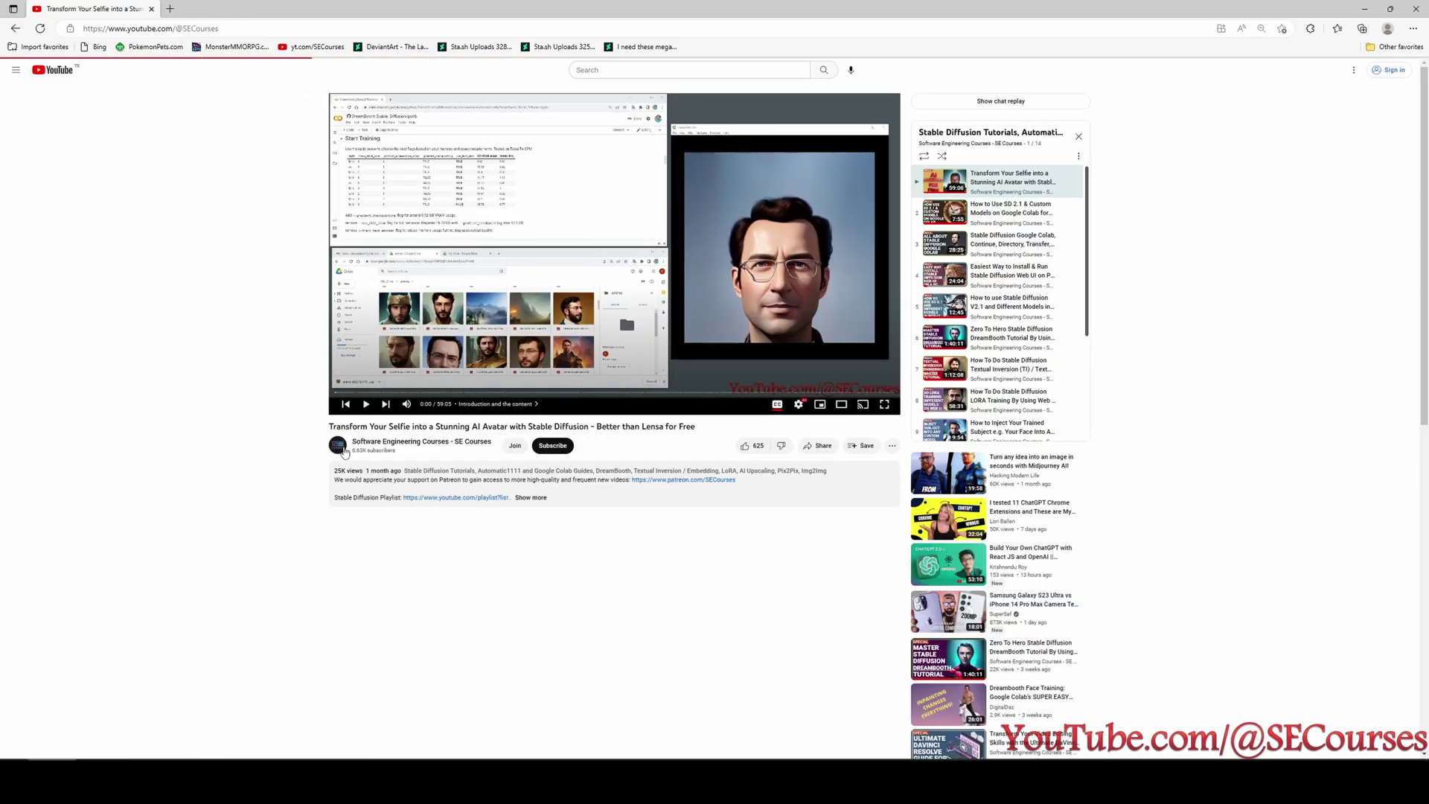
pyautogui.hotkey('ctrl', '+')
pyautogui.hotkey('ctrl', '+')
pyautogui.hotkey('ctrl', '+')
pyautogui.hotkey('ctrl', '+')
pyautogui.hotkey('ctrl', '+')
pyautogui.hotkey('ctrl', '+')
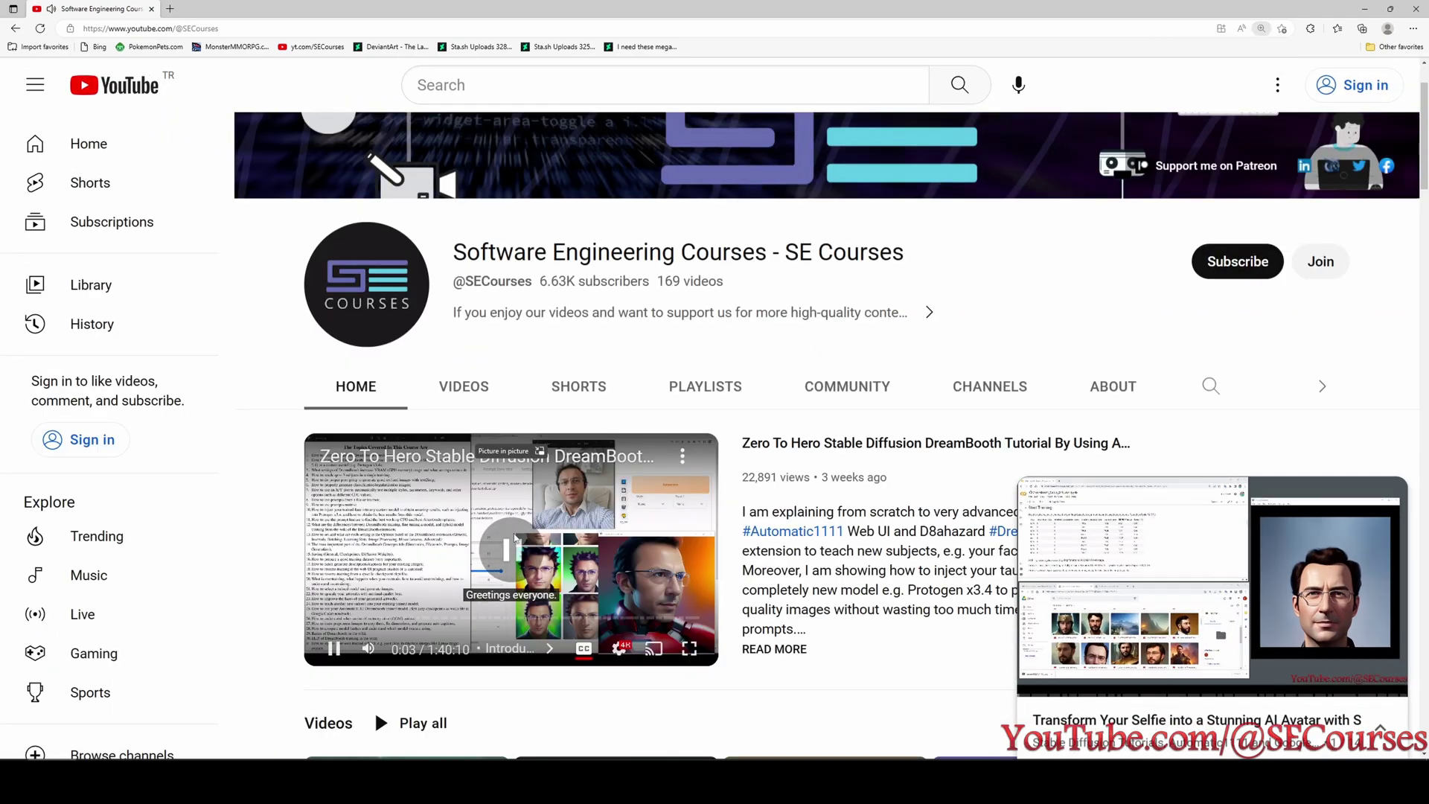
# Show the channel's About page and look over its description and stats
pyautogui.click(1113, 386)
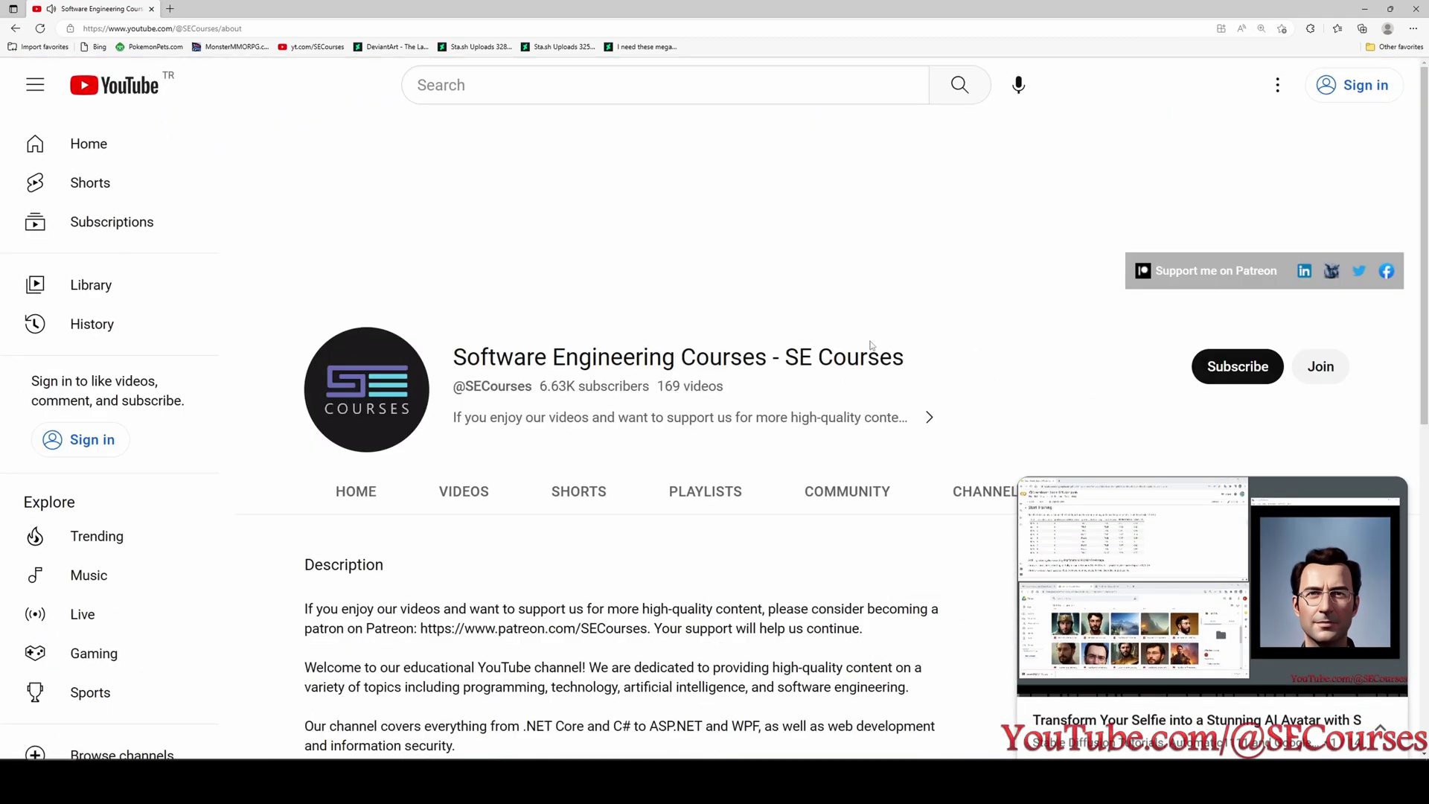
pyautogui.scroll(-3, 785, 360)
pyautogui.scroll(5, 785, 360)
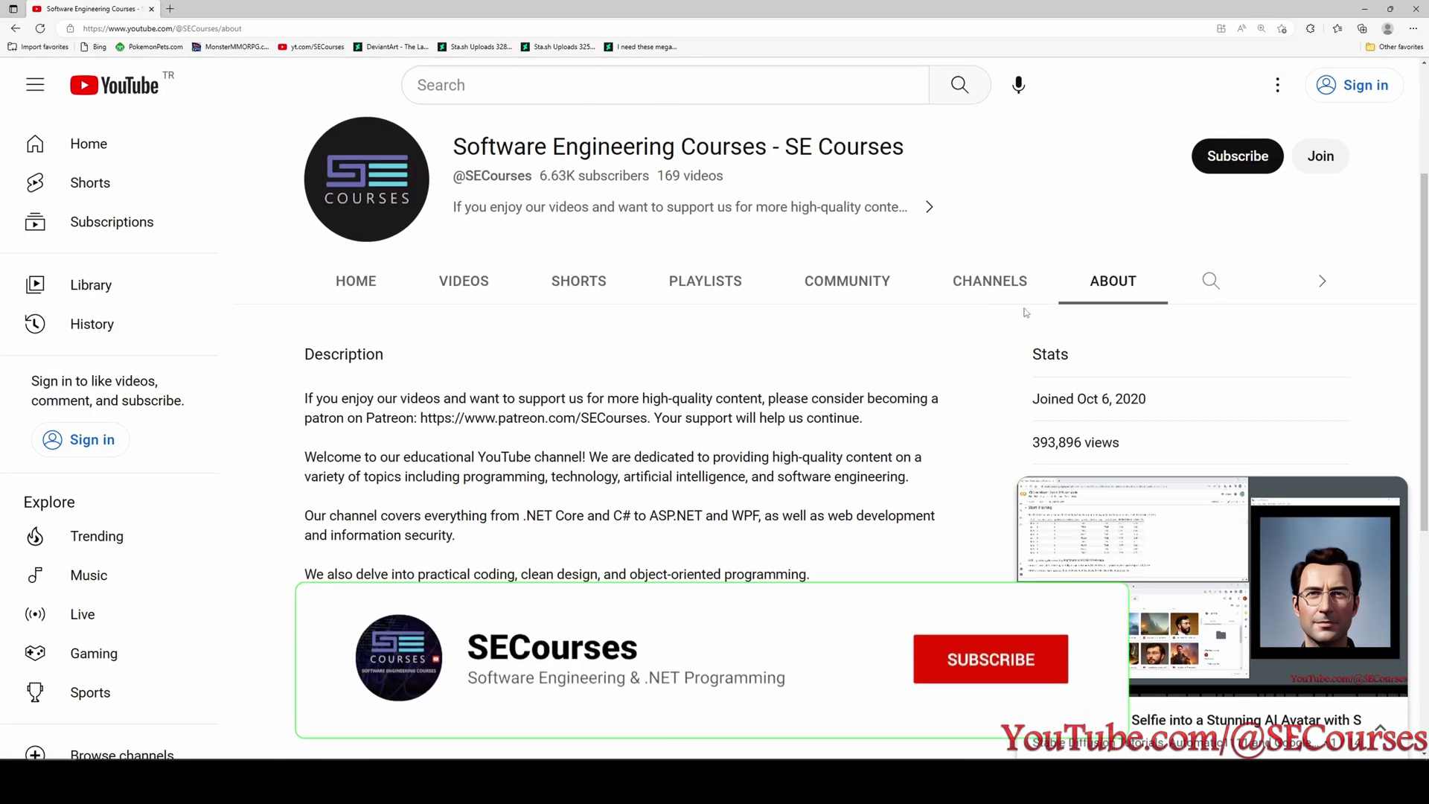
pyautogui.scroll(2, 1208, 307)
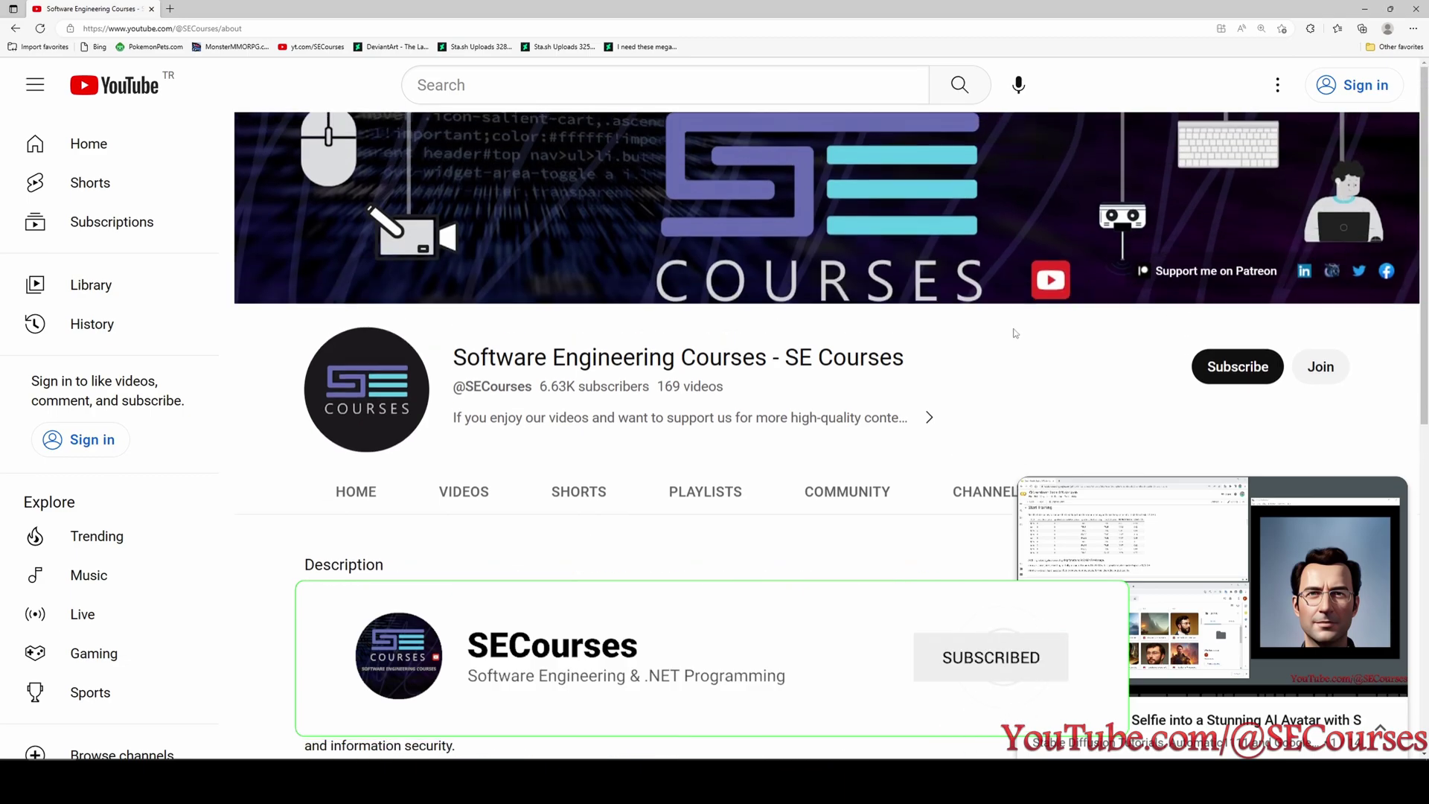
pyautogui.scroll(-2, 1015, 332)
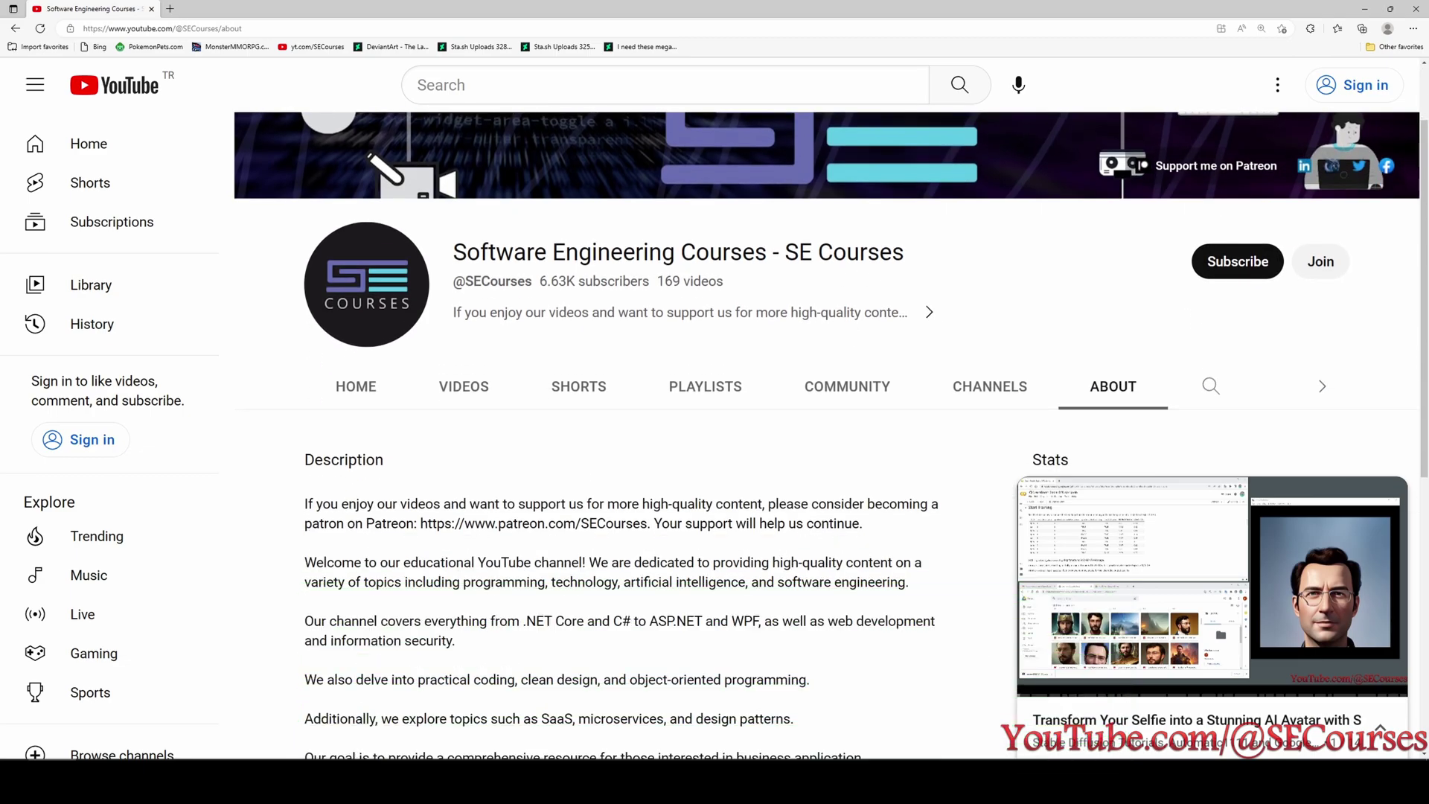